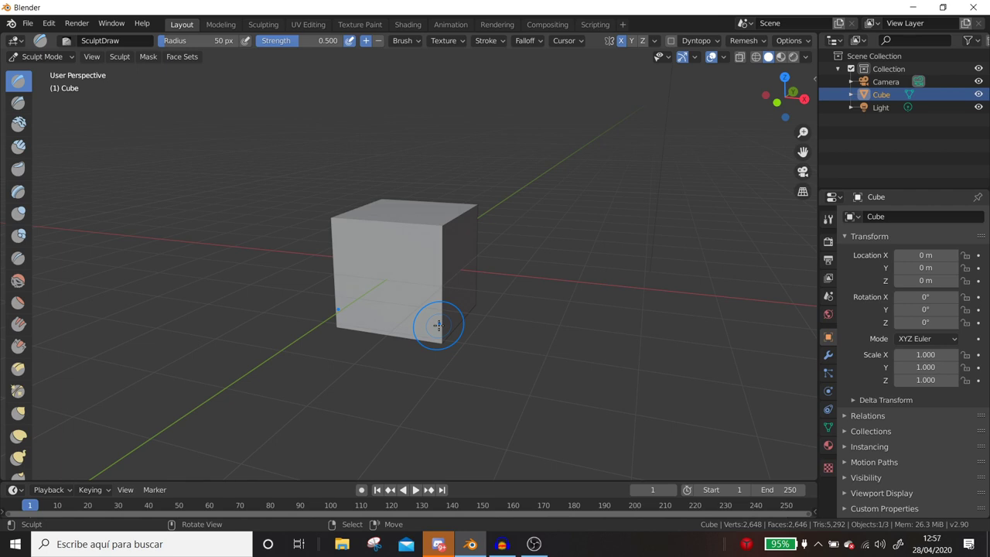
Orbit around the sculpted cube and bring up the interaction mode list.
{"action": "mouse_move", "coordinate": [420, 254]}
{"action": "middle_mouse_down"}
{"action": "mouse_move", "coordinate": [289, 248]}
{"action": "mouse_move", "coordinate": [433, 281]}
{"action": "middle_mouse_up"}
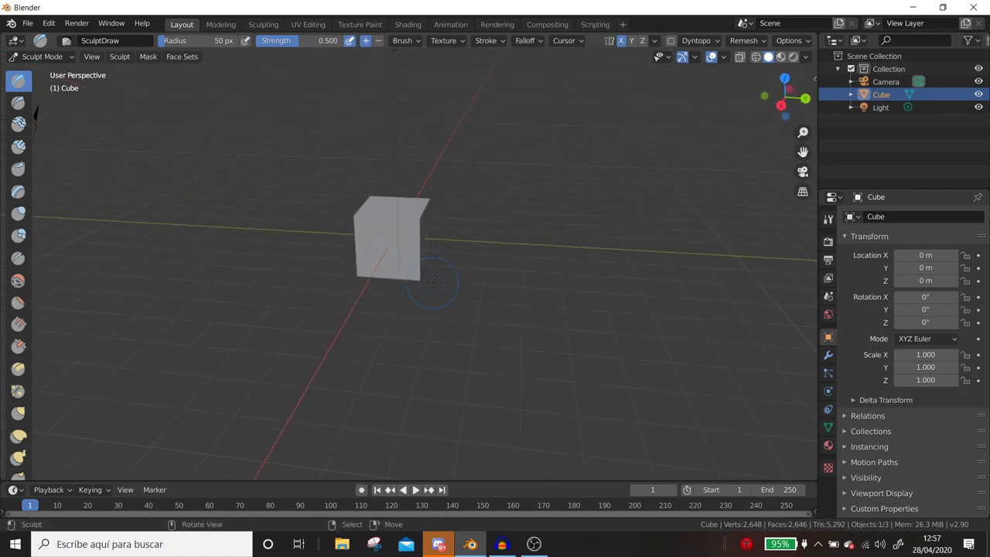
{"action": "left_click", "coordinate": [43, 57]}
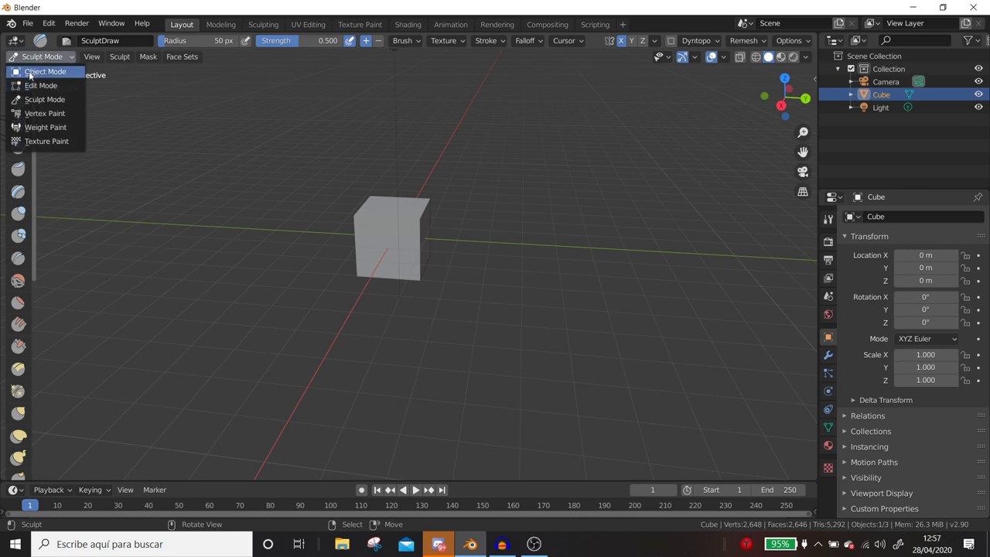
Return to Object Mode, stretch the cube to 5.665 on Y, and open the Sculpting workspace.
{"action": "left_click", "coordinate": [43, 70]}
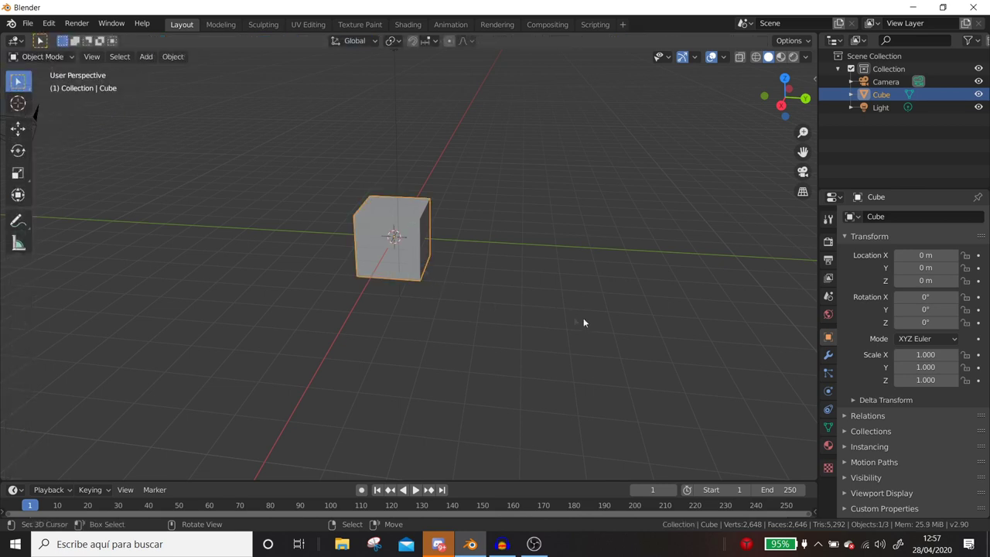
{"action": "key", "text": "s"}
{"action": "key", "text": "x"}
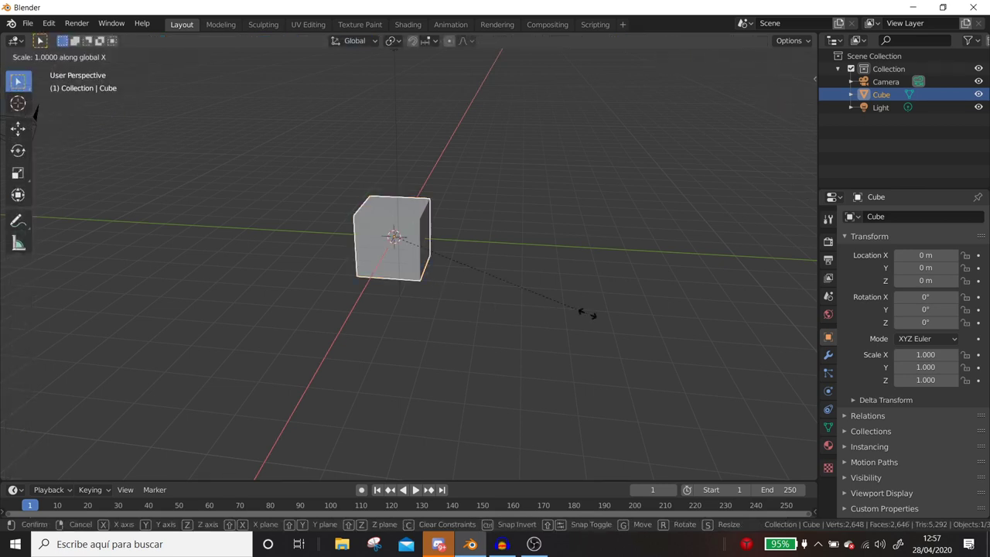
{"action": "key", "text": "y"}
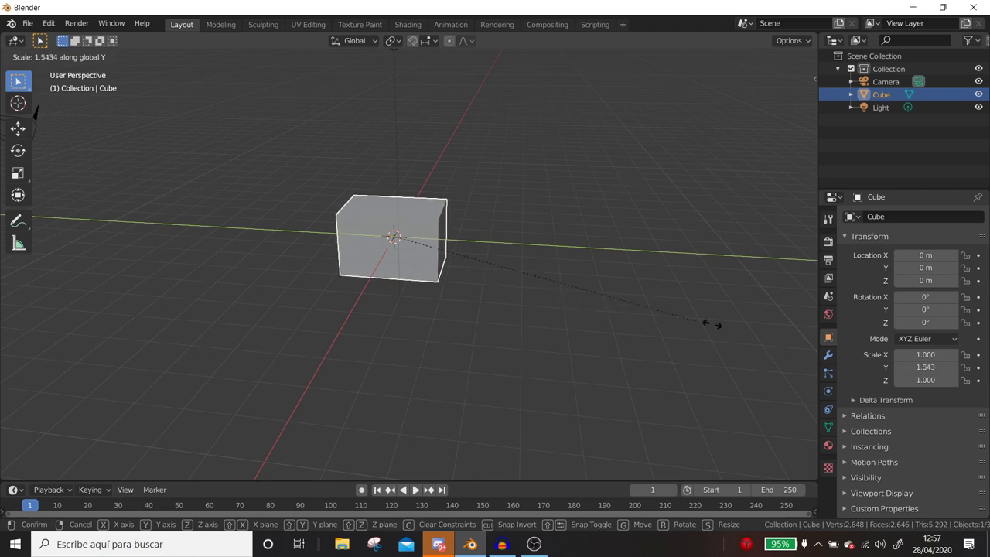
{"action": "left_click", "coordinate": [746, 401]}
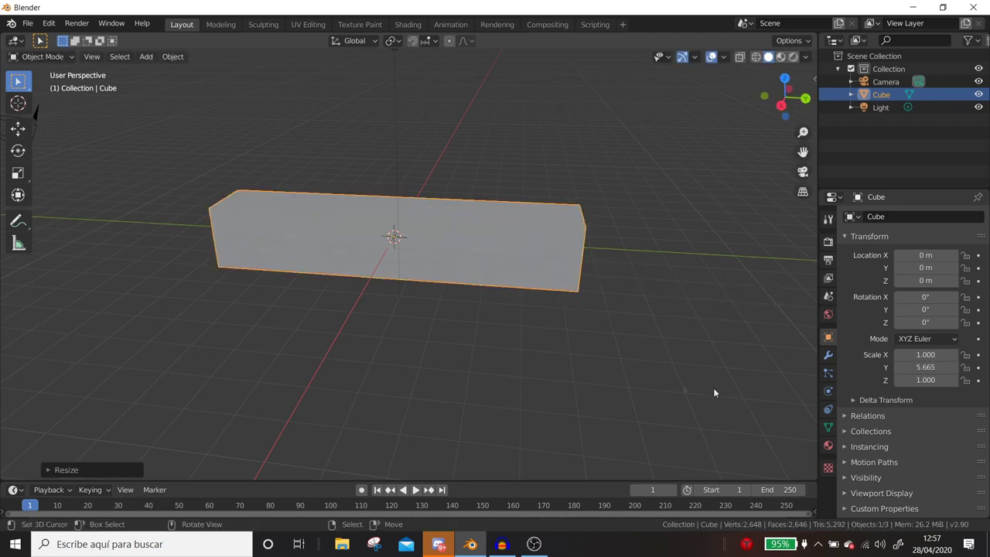
{"action": "mouse_move", "coordinate": [404, 238]}
{"action": "middle_mouse_down"}
{"action": "mouse_move", "coordinate": [299, 223]}
{"action": "mouse_move", "coordinate": [226, 241]}
{"action": "middle_mouse_up"}
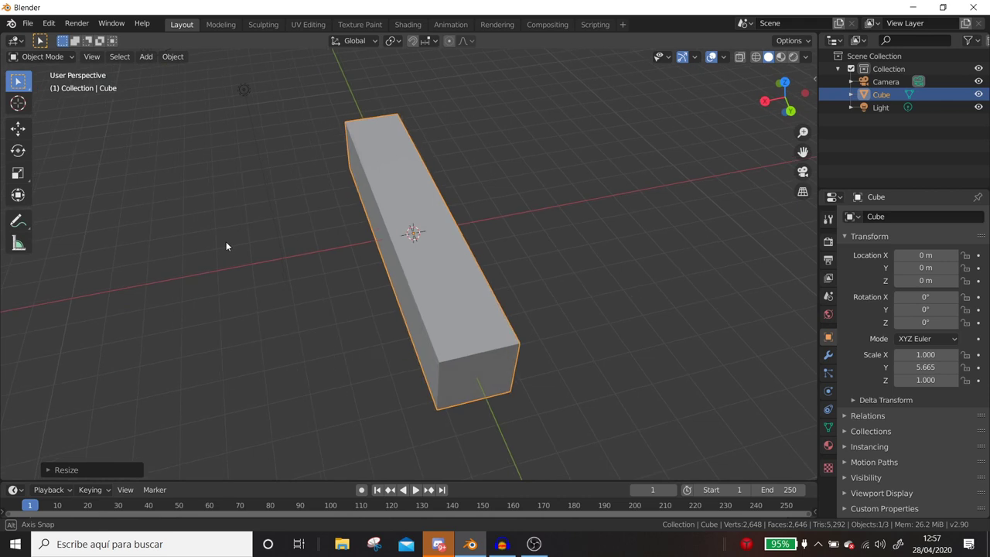
{"action": "left_click", "coordinate": [259, 27]}
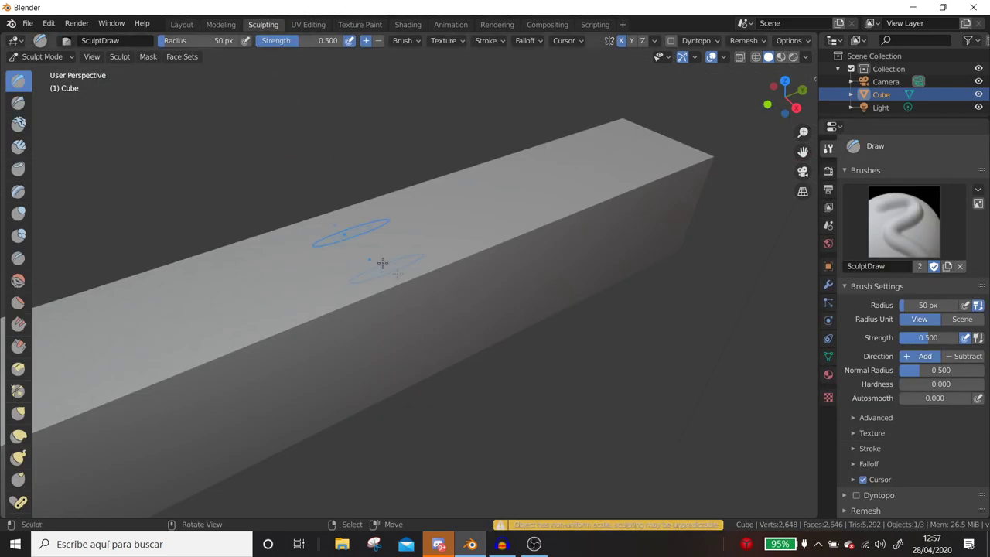
{"action": "middle_click_drag", "start_coordinate": [398, 279], "coordinate": [352, 277]}
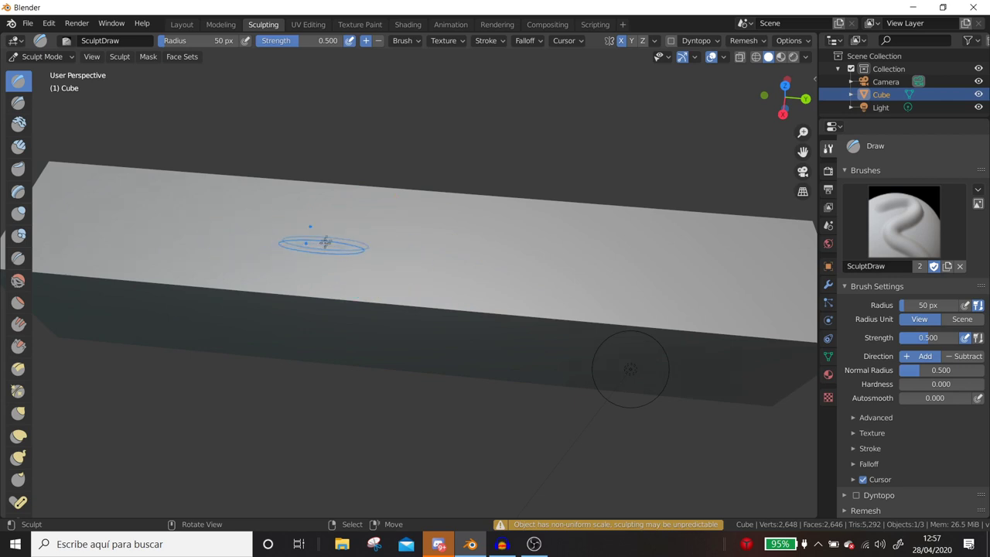
{"action": "scroll", "coordinate": [470, 308], "scroll_direction": "down", "scroll_amount": 3}
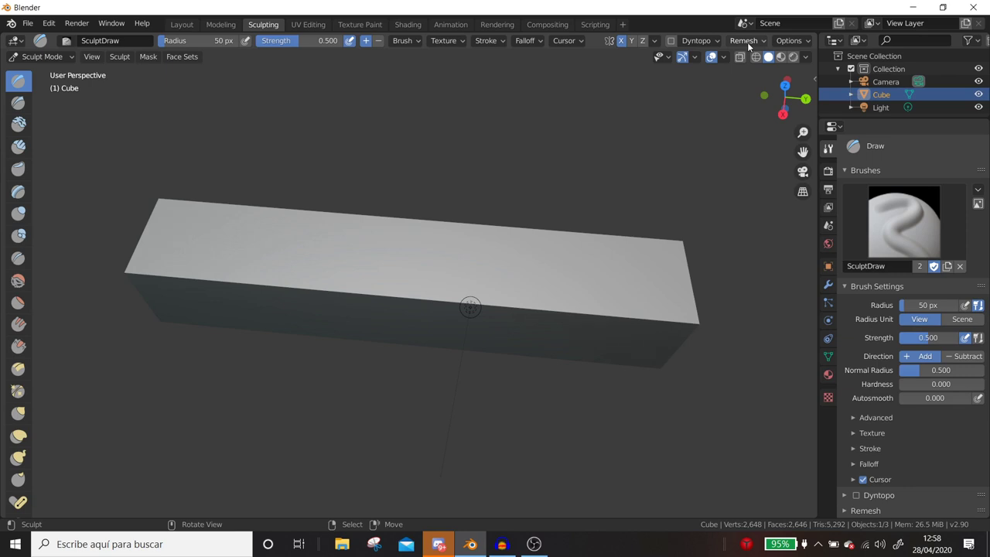
Enable Smooth Normals in the remesh settings and remesh the bar.
{"action": "left_click", "coordinate": [745, 40]}
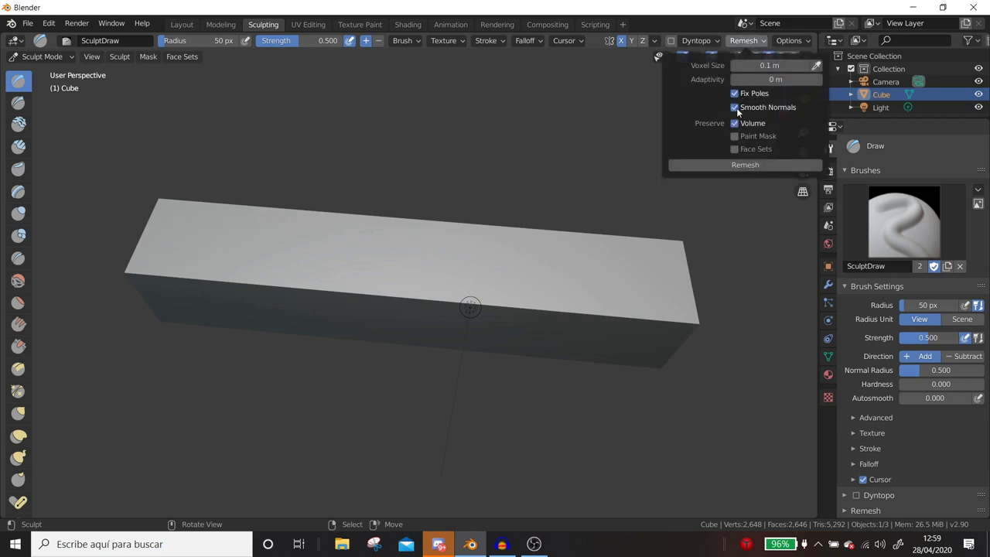
{"action": "left_click", "coordinate": [781, 108]}
{"action": "left_click", "coordinate": [741, 40]}
{"action": "left_click", "coordinate": [746, 167]}
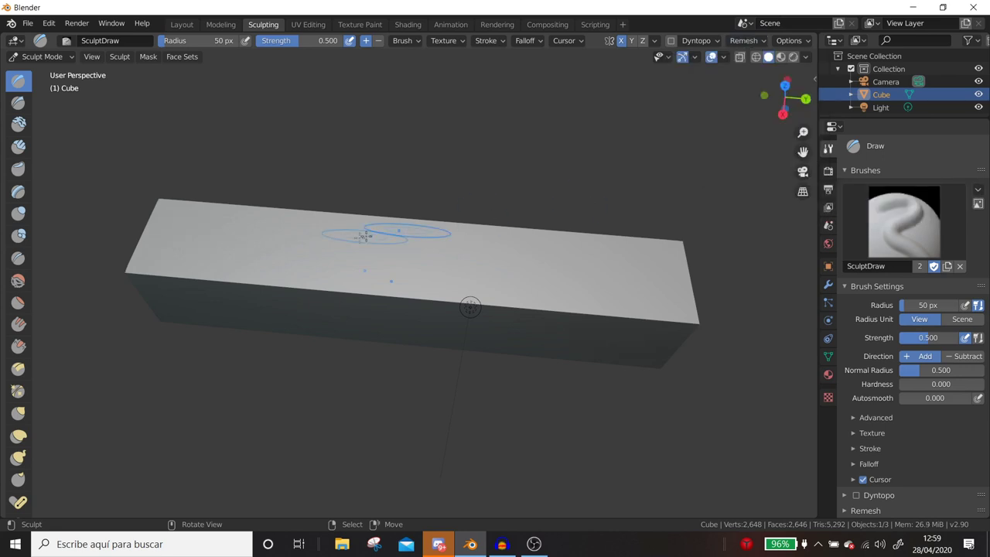
Sculpt a long stroke across the top of the remeshed bar.
{"action": "middle_click_drag", "start_coordinate": [464, 255], "coordinate": [464, 178]}
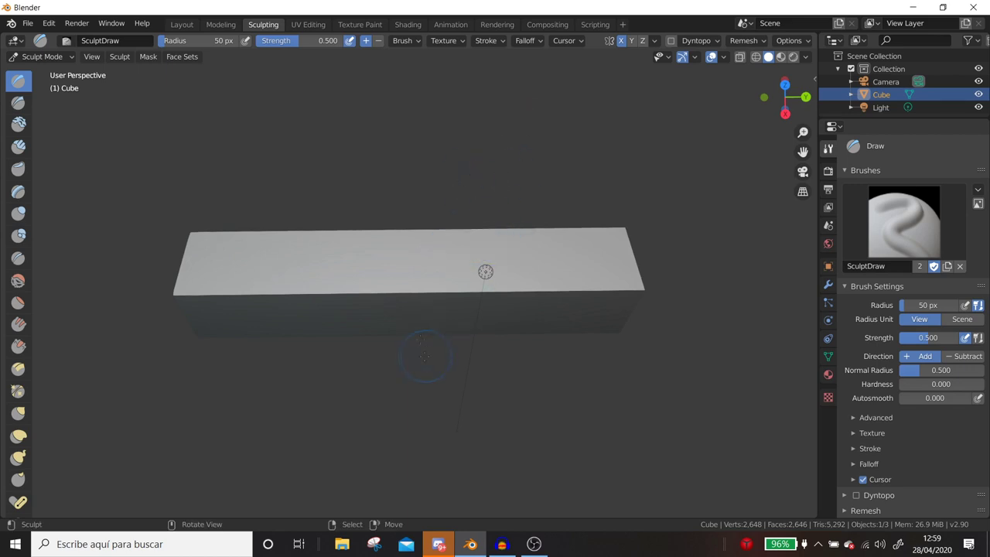
{"action": "middle_click_drag", "start_coordinate": [425, 356], "coordinate": [386, 286]}
{"action": "mouse_move", "coordinate": [386, 286]}
{"action": "left_mouse_down"}
{"action": "mouse_move", "coordinate": [383, 265]}
{"action": "mouse_move", "coordinate": [193, 278]}
{"action": "mouse_move", "coordinate": [372, 280]}
{"action": "mouse_move", "coordinate": [486, 259]}
{"action": "mouse_move", "coordinate": [652, 276]}
{"action": "left_mouse_up"}
{"action": "mouse_move", "coordinate": [651, 276]}
{"action": "middle_mouse_down"}
{"action": "mouse_move", "coordinate": [464, 273]}
{"action": "mouse_move", "coordinate": [525, 282]}
{"action": "middle_mouse_up"}
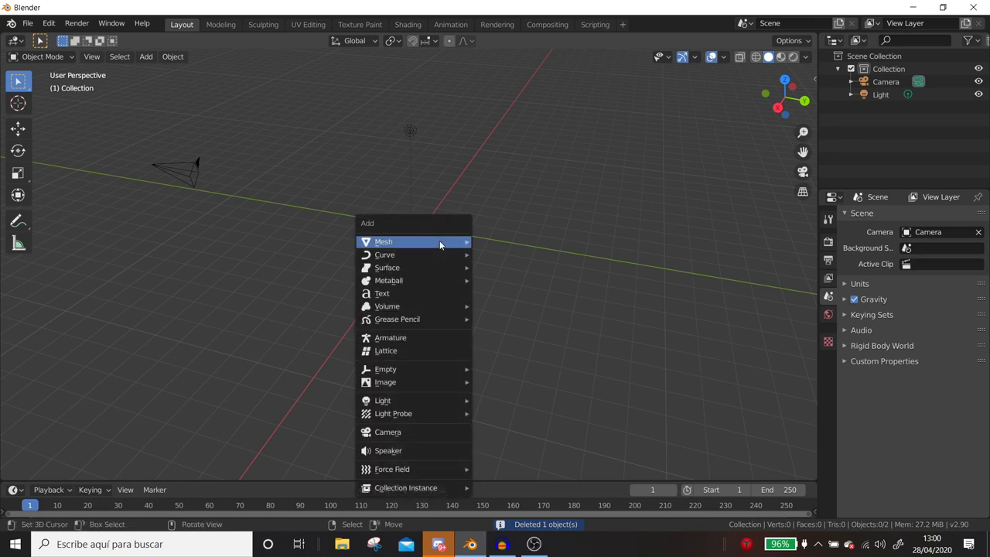
Add a new cube and, in Edit Mode, stretch its mesh along X into a long box.
{"action": "left_click", "coordinate": [513, 256]}
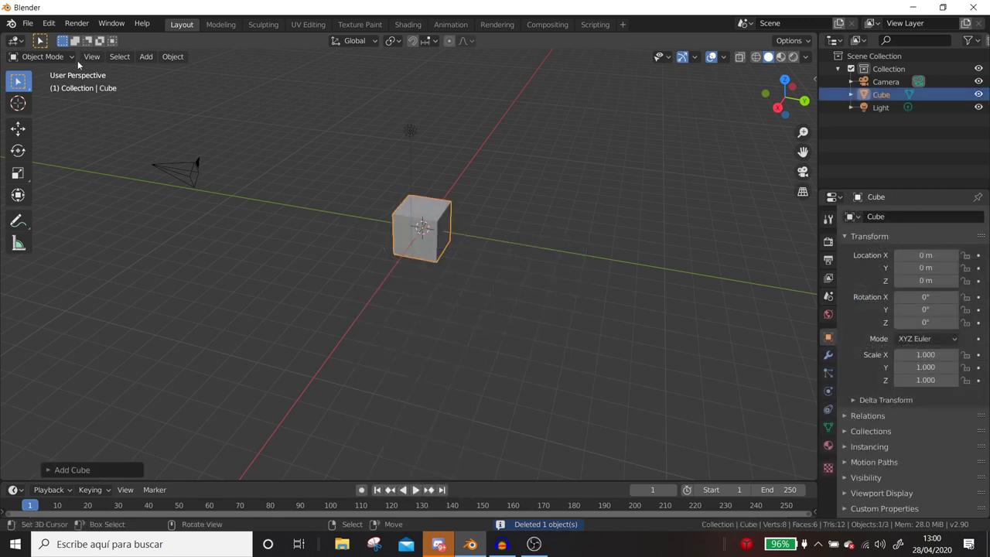
{"action": "left_click", "coordinate": [40, 56]}
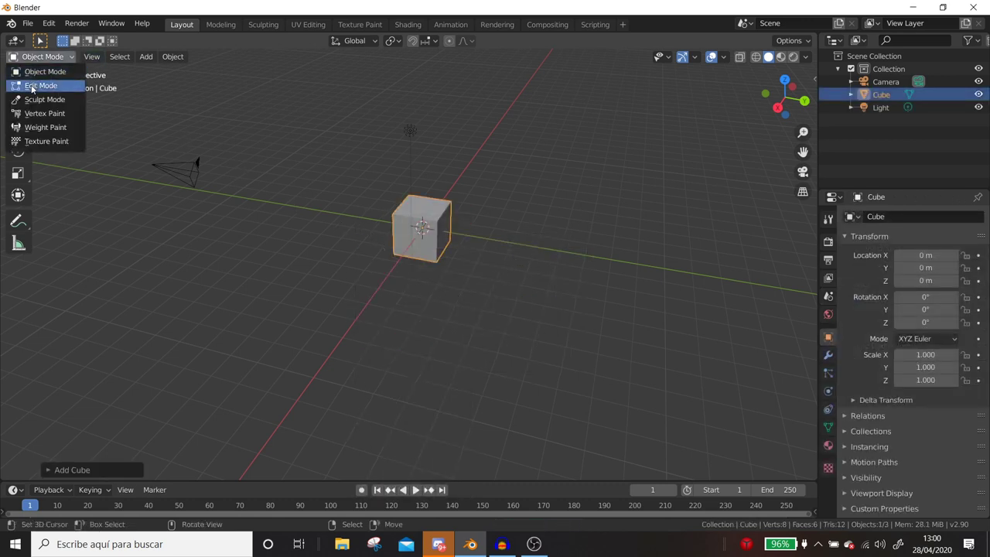
{"action": "left_click", "coordinate": [32, 86]}
{"action": "scroll", "coordinate": [488, 225], "scroll_direction": "up", "scroll_amount": 3}
{"action": "mouse_move", "coordinate": [488, 225]}
{"action": "middle_mouse_down"}
{"action": "mouse_move", "coordinate": [537, 217]}
{"action": "mouse_move", "coordinate": [549, 232]}
{"action": "middle_mouse_up"}
{"action": "scroll", "coordinate": [549, 232], "scroll_direction": "down", "scroll_amount": 2}
{"action": "key", "text": "s"}
{"action": "key", "text": "x"}
{"action": "left_click", "coordinate": [576, 282]}
Bring the long box into the Sculpting workspace and open the remesh settings.
{"action": "mouse_move", "coordinate": [576, 282]}
{"action": "middle_mouse_down"}
{"action": "mouse_move", "coordinate": [381, 215]}
{"action": "mouse_move", "coordinate": [266, 121]}
{"action": "middle_mouse_up"}
{"action": "left_click", "coordinate": [265, 25]}
{"action": "mouse_move", "coordinate": [472, 267]}
{"action": "middle_mouse_down"}
{"action": "mouse_move", "coordinate": [453, 254]}
{"action": "mouse_move", "coordinate": [453, 236]}
{"action": "middle_mouse_up"}
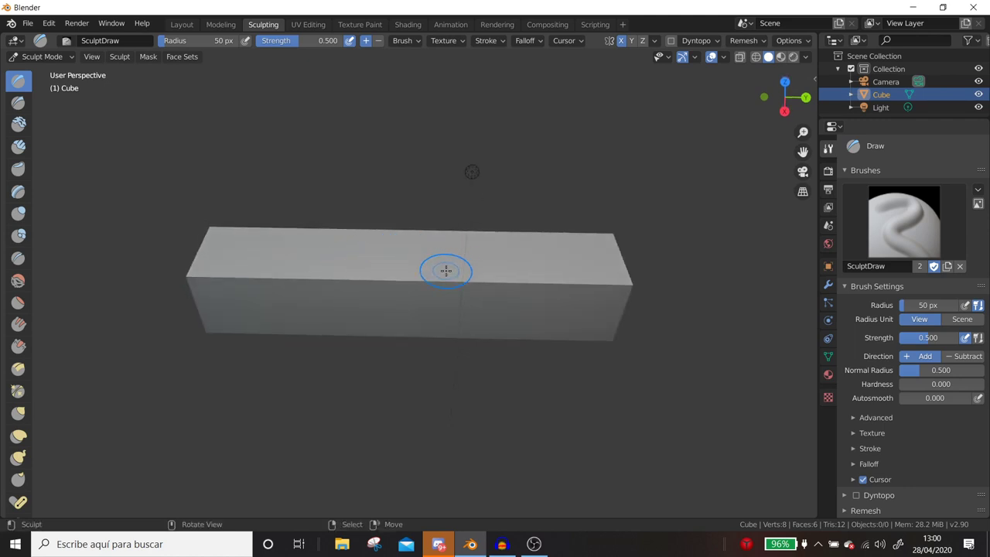
{"action": "left_click", "coordinate": [763, 43]}
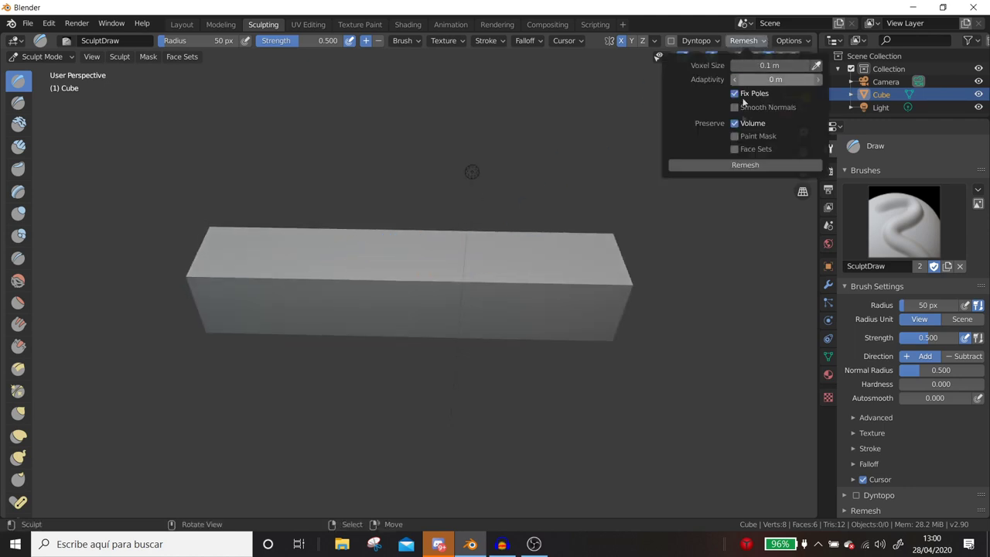
Remesh the box into a dense mesh and raise bumps on its top and right end.
{"action": "left_click", "coordinate": [745, 166]}
{"action": "left_click_drag", "start_coordinate": [388, 292], "coordinate": [398, 275]}
{"action": "middle_click_drag", "start_coordinate": [442, 265], "coordinate": [443, 292]}
{"action": "left_click_drag", "start_coordinate": [608, 337], "coordinate": [611, 344]}
{"action": "left_click_drag", "start_coordinate": [618, 288], "coordinate": [620, 283]}
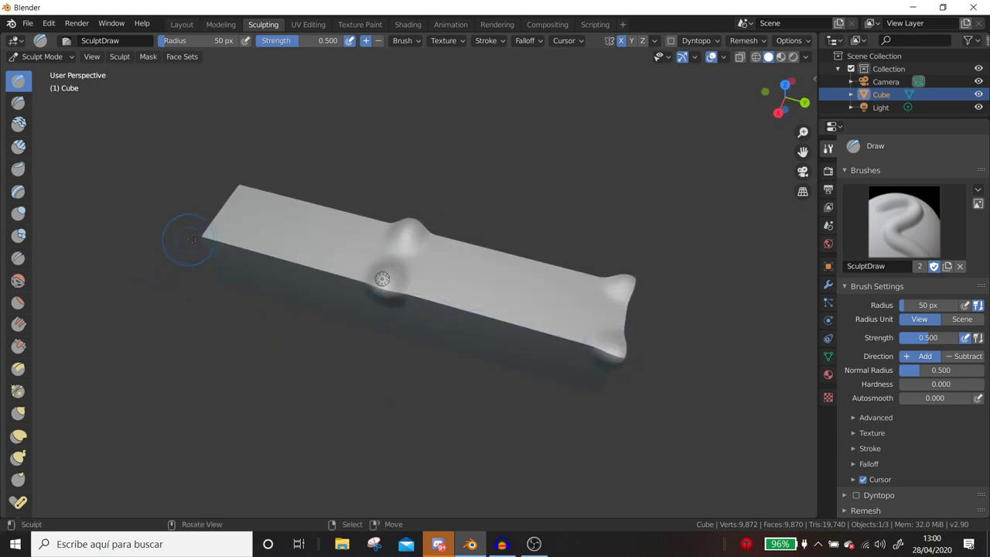
Add bumps and reshape the box's left end, then switch to Edit Mode.
{"action": "left_click_drag", "start_coordinate": [210, 229], "coordinate": [209, 230]}
{"action": "left_click_drag", "start_coordinate": [242, 193], "coordinate": [244, 192]}
{"action": "mouse_move", "coordinate": [282, 257]}
{"action": "middle_mouse_down", "text": "alt"}
{"action": "mouse_move", "coordinate": [445, 269]}
{"action": "mouse_move", "coordinate": [552, 254]}
{"action": "middle_mouse_up", "text": "alt"}
{"action": "mouse_move", "coordinate": [221, 283]}
{"action": "left_mouse_down"}
{"action": "mouse_move", "coordinate": [466, 298]}
{"action": "mouse_move", "coordinate": [451, 277]}
{"action": "mouse_move", "coordinate": [193, 271]}
{"action": "left_mouse_up"}
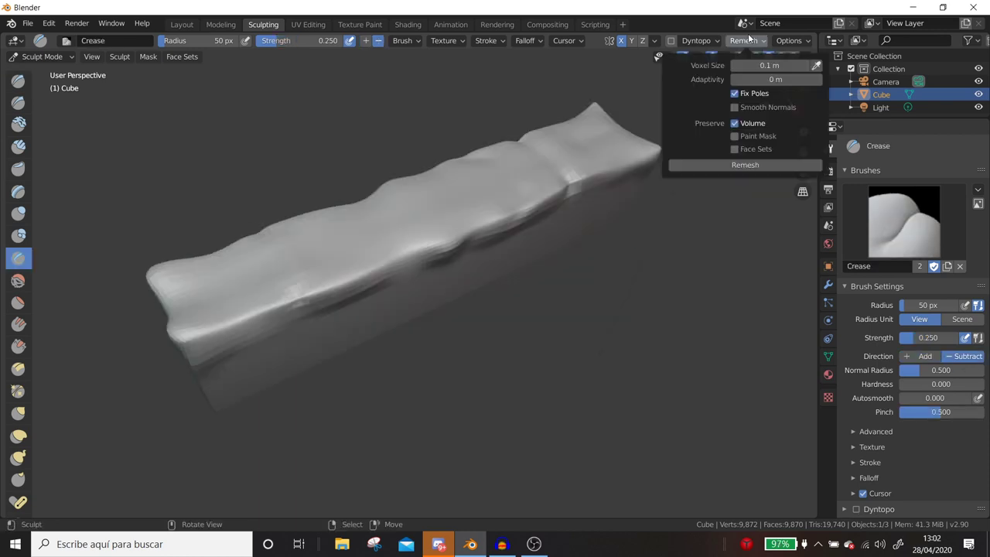
{"action": "key", "text": "Tab"}
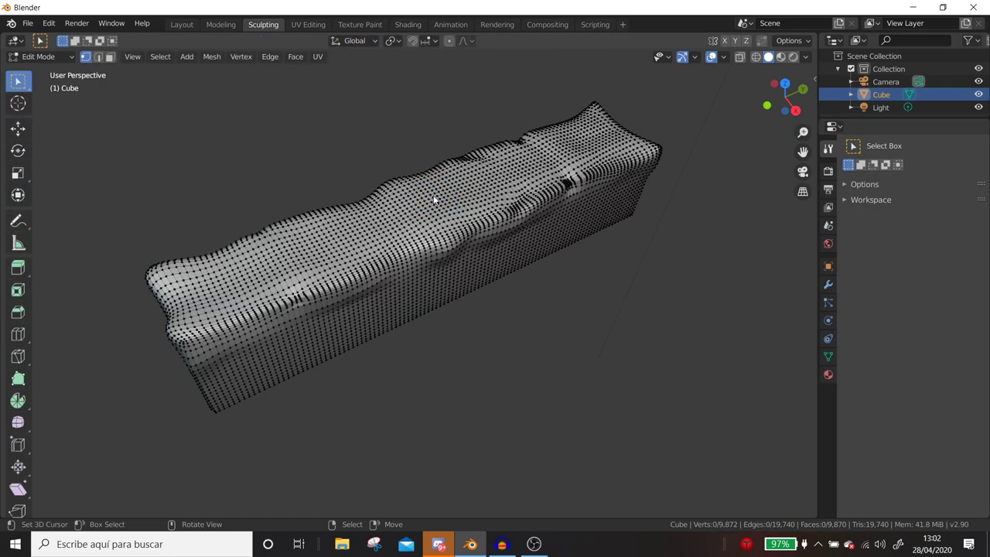
Remesh the sculpted box to 10,351 vertices, inspect it in Edit Mode, then resume sculpting.
{"action": "middle_click_drag", "start_coordinate": [459, 245], "coordinate": [287, 292]}
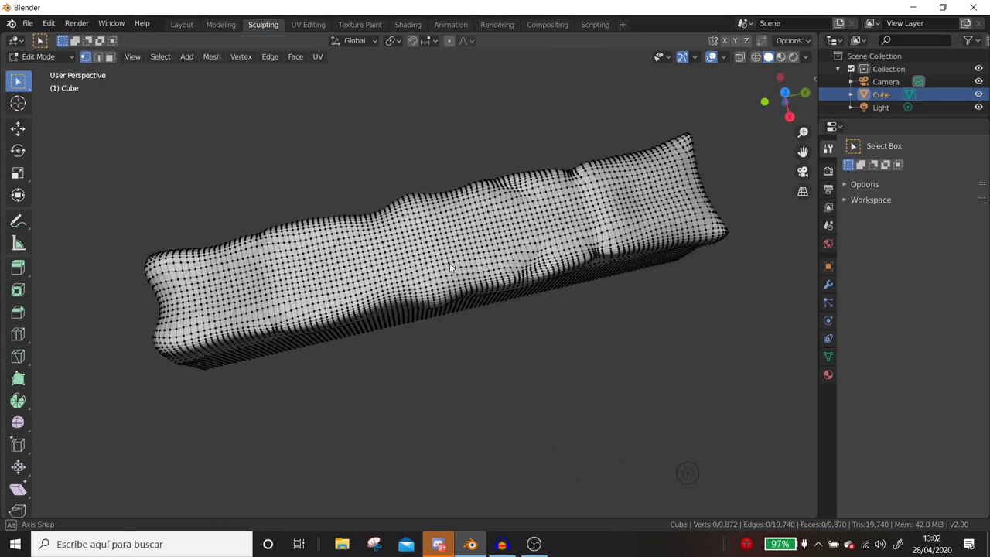
{"action": "mouse_move", "coordinate": [448, 233]}
{"action": "middle_mouse_down"}
{"action": "mouse_move", "coordinate": [515, 168]}
{"action": "mouse_move", "coordinate": [549, 170]}
{"action": "middle_mouse_up"}
{"action": "key", "text": "Tab"}
{"action": "left_click", "coordinate": [743, 41]}
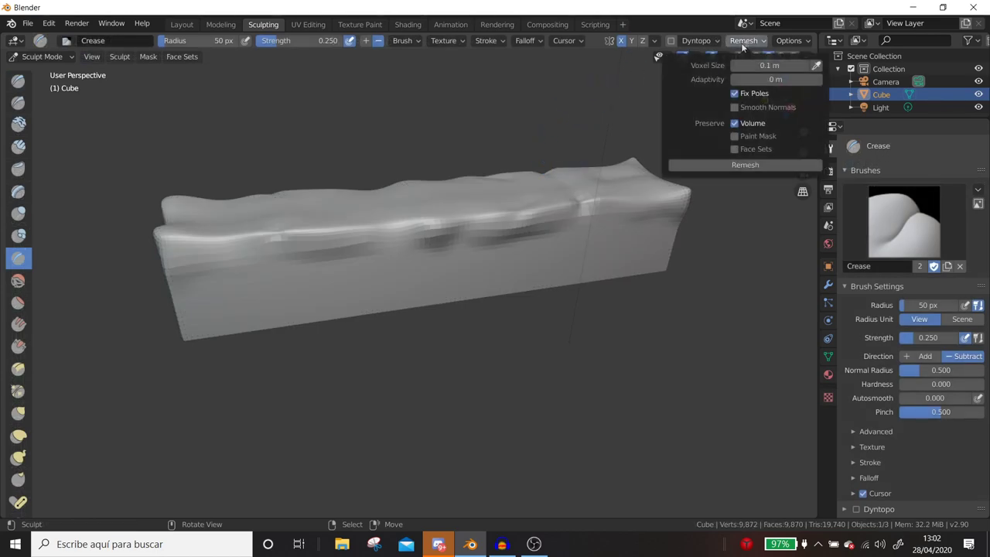
{"action": "left_click", "coordinate": [699, 168]}
{"action": "key", "text": "Tab"}
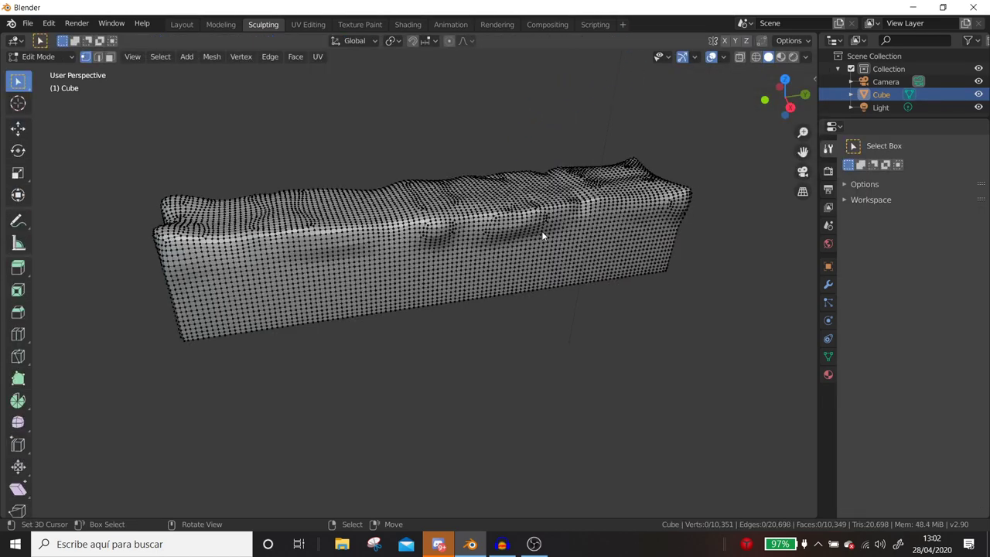
{"action": "middle_click_drag", "start_coordinate": [541, 230], "coordinate": [529, 297]}
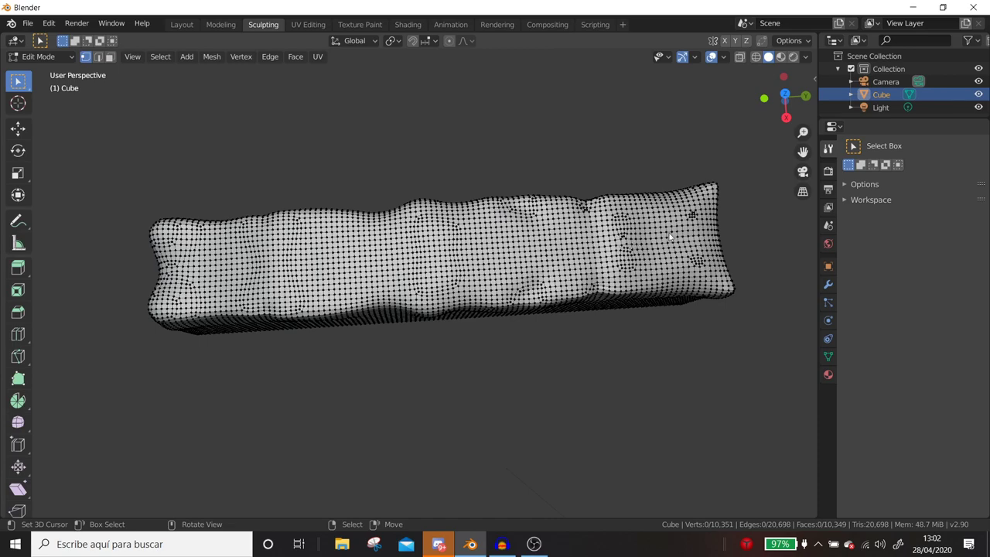
{"action": "mouse_move", "coordinate": [395, 291]}
{"action": "middle_mouse_down"}
{"action": "mouse_move", "coordinate": [455, 318]}
{"action": "mouse_move", "coordinate": [455, 249]}
{"action": "mouse_move", "coordinate": [323, 263]}
{"action": "mouse_move", "coordinate": [175, 240]}
{"action": "mouse_move", "coordinate": [44, 254]}
{"action": "mouse_move", "coordinate": [802, 283]}
{"action": "mouse_move", "coordinate": [669, 264]}
{"action": "middle_mouse_up"}
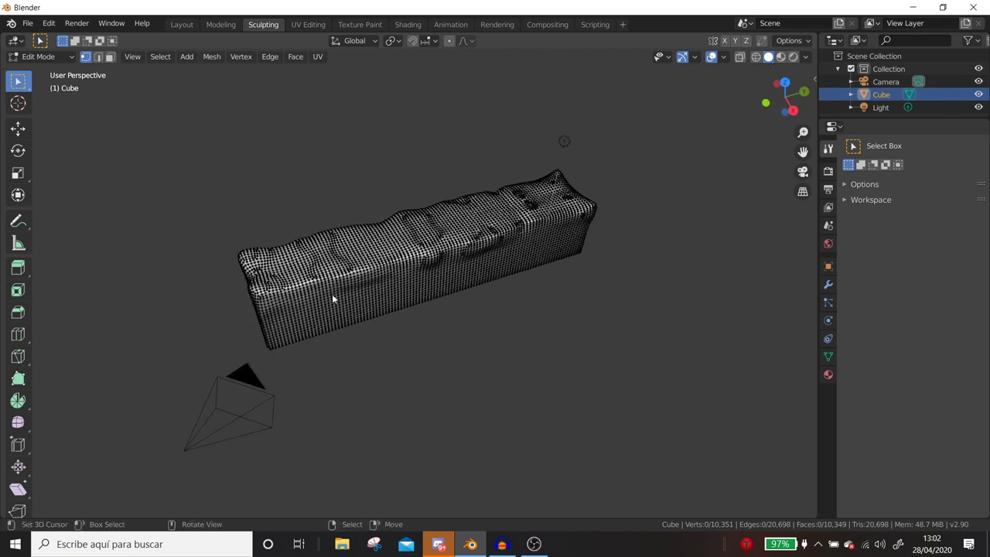
{"action": "key", "text": "Tab"}
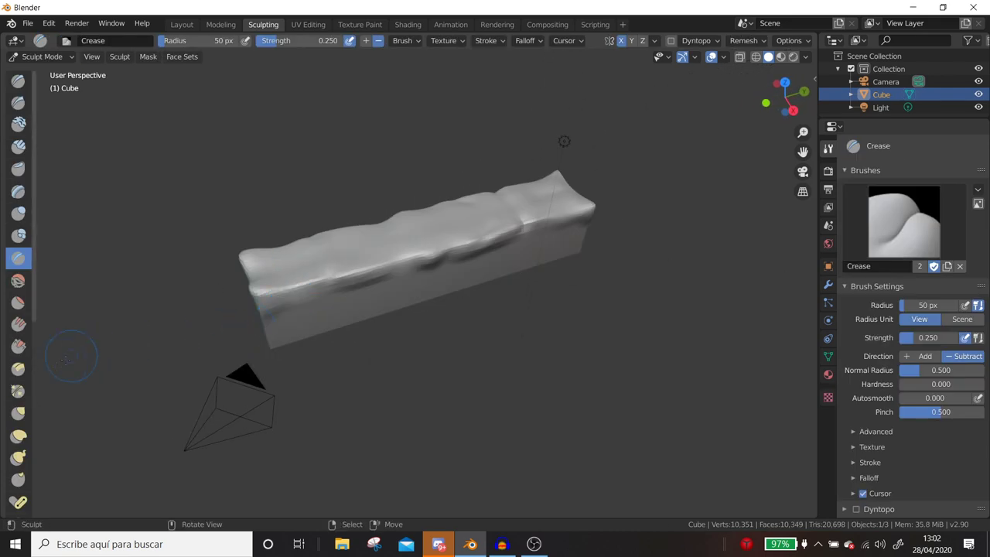
Pull a spike up from the bar's top-left with the Snake Hook brush.
{"action": "left_click", "coordinate": [17, 456]}
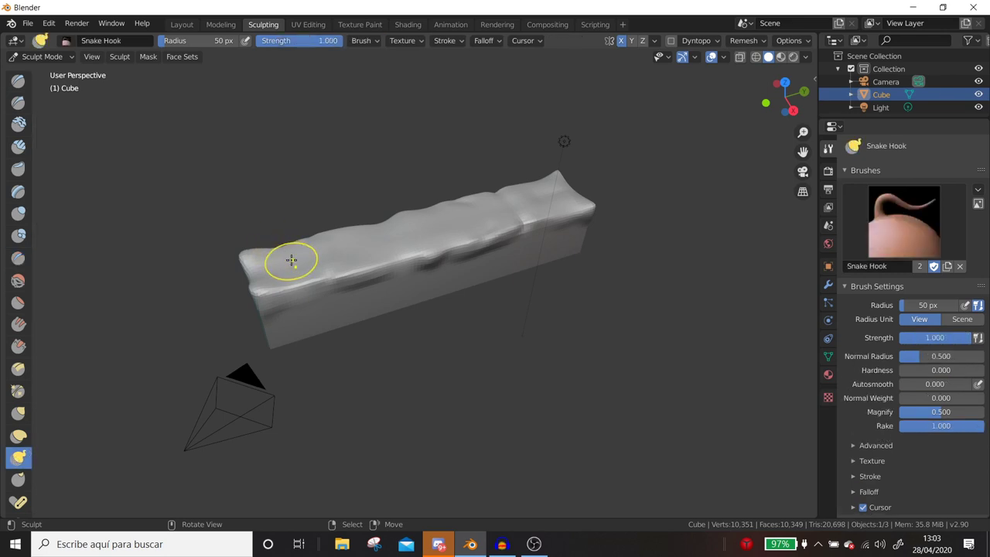
{"action": "left_click_drag", "start_coordinate": [296, 257], "coordinate": [323, 194]}
{"action": "scroll", "coordinate": [356, 248], "scroll_direction": "up", "scroll_amount": 5}
{"action": "middle_click_drag", "start_coordinate": [369, 258], "coordinate": [340, 216]}
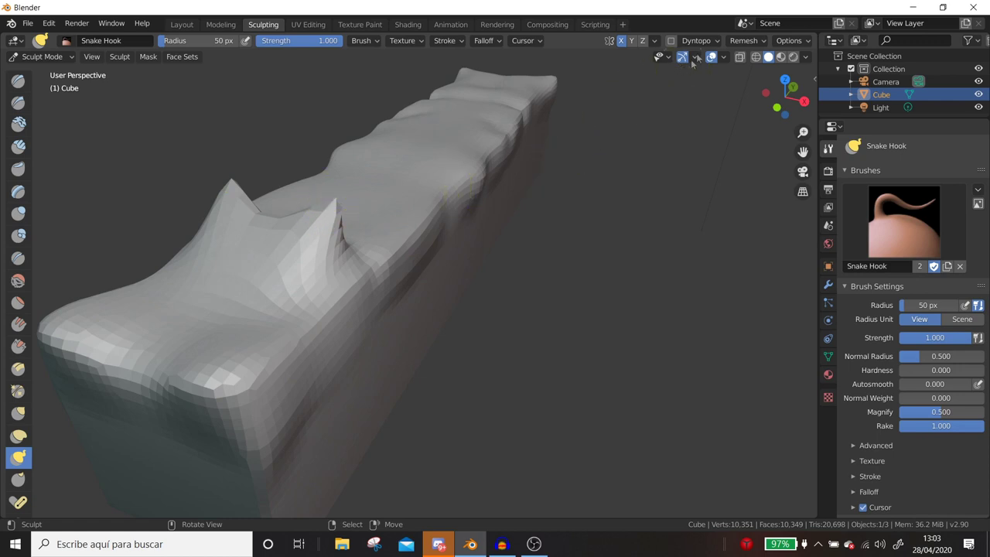
Remesh the spiked bar to 10,526 vertices, inspect it from several angles, then enter Edit Mode.
{"action": "left_click", "coordinate": [747, 44]}
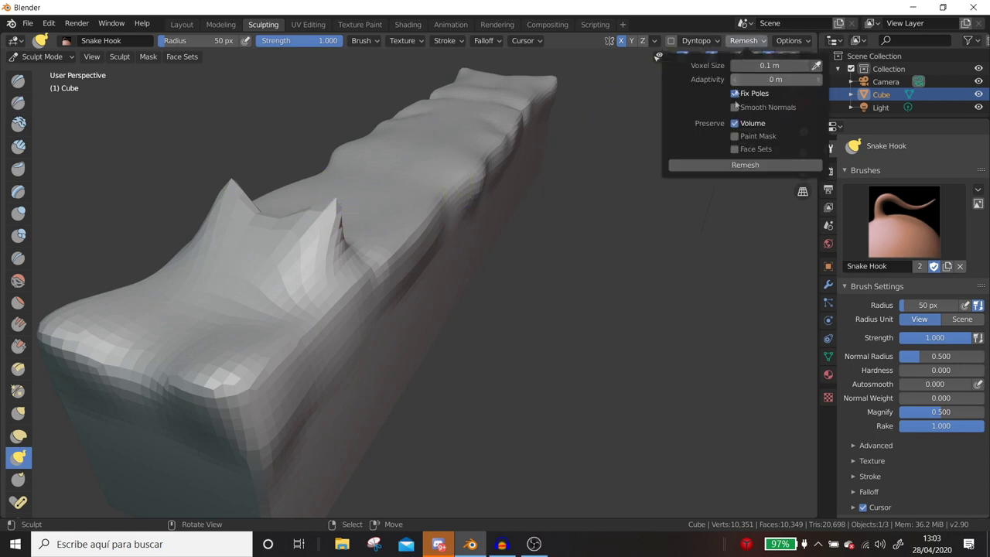
{"action": "left_click", "coordinate": [746, 165]}
{"action": "mouse_move", "coordinate": [450, 249]}
{"action": "middle_mouse_down"}
{"action": "mouse_move", "coordinate": [199, 227]}
{"action": "mouse_move", "coordinate": [237, 261]}
{"action": "mouse_move", "coordinate": [236, 232]}
{"action": "middle_mouse_up"}
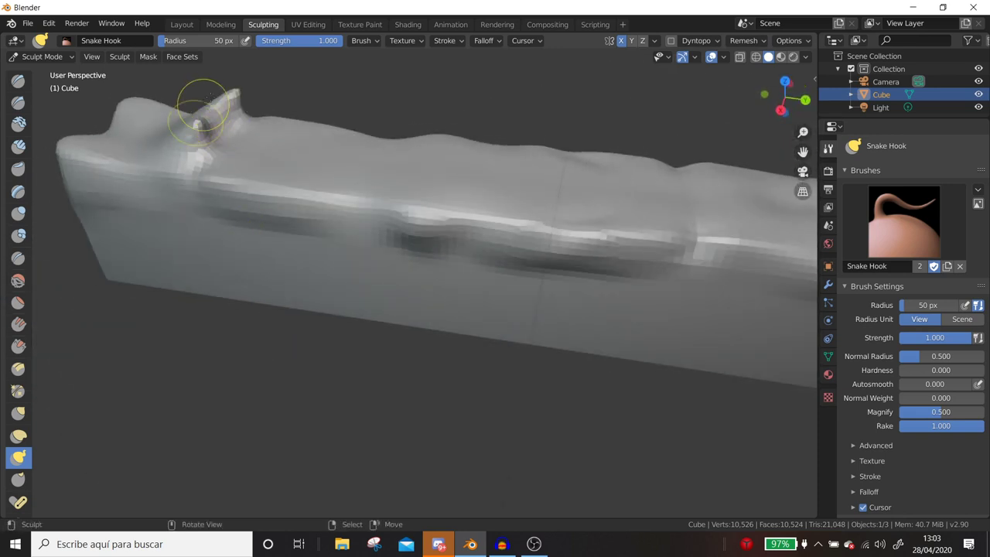
{"action": "mouse_move", "coordinate": [291, 156]}
{"action": "middle_mouse_down"}
{"action": "mouse_move", "coordinate": [360, 227]}
{"action": "mouse_move", "coordinate": [479, 230]}
{"action": "middle_mouse_up"}
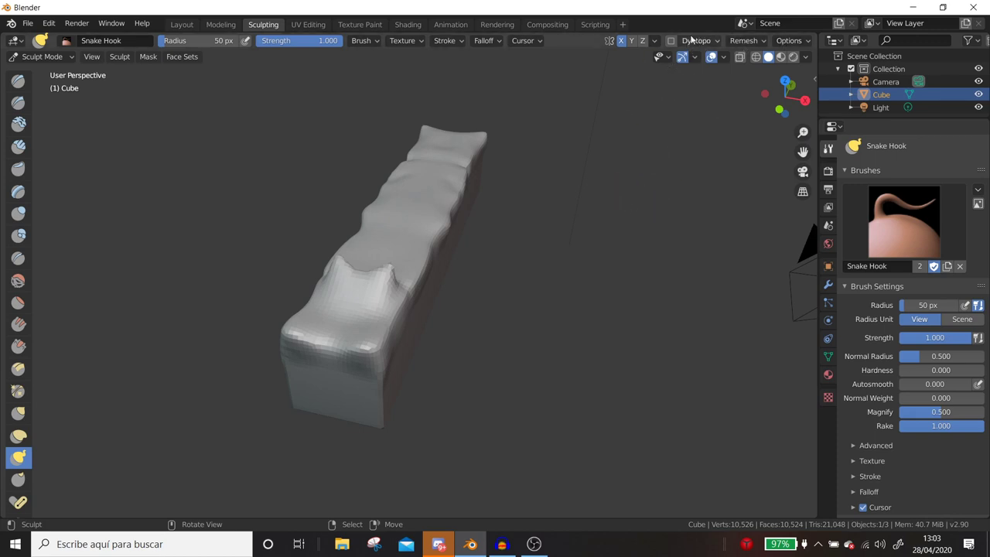
{"action": "middle_click_drag", "start_coordinate": [585, 75], "coordinate": [583, 388]}
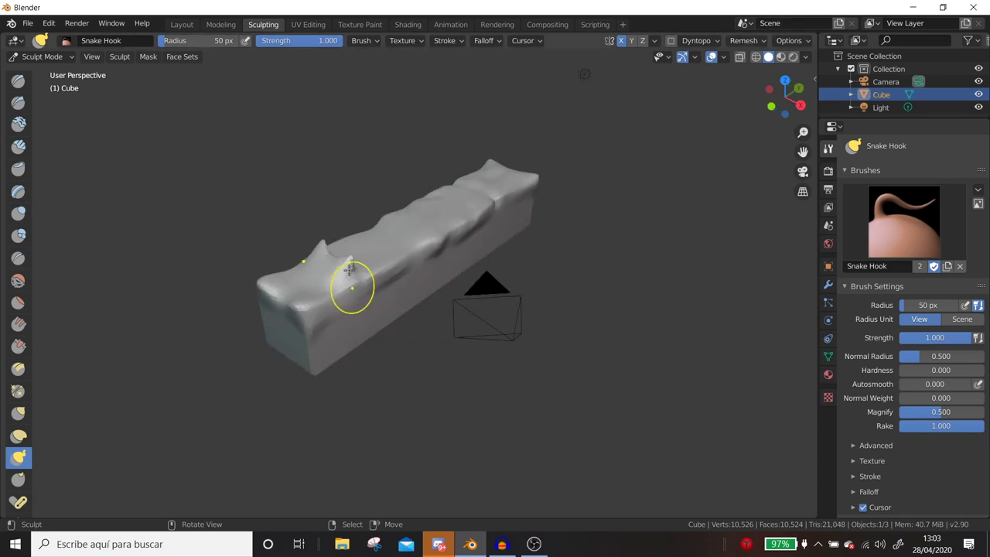
{"action": "scroll", "coordinate": [545, 119], "scroll_direction": "down", "scroll_amount": 2}
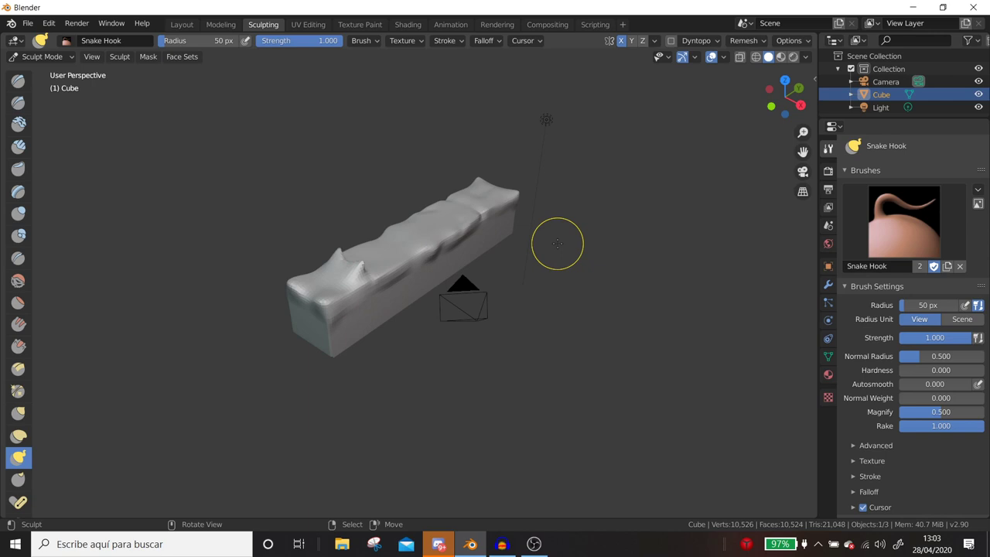
{"action": "middle_click_drag", "start_coordinate": [557, 243], "coordinate": [369, 310]}
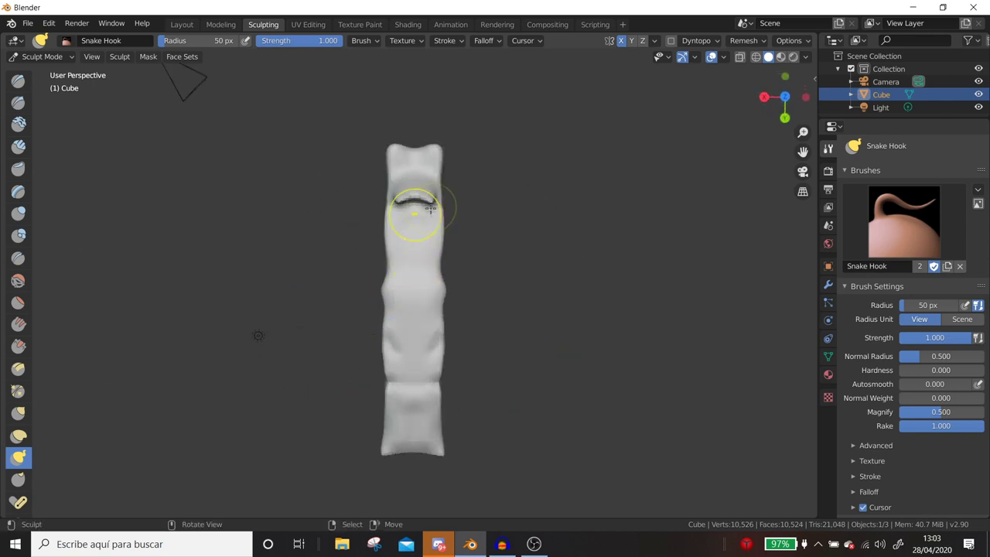
{"action": "mouse_move", "coordinate": [480, 268]}
{"action": "middle_mouse_down"}
{"action": "mouse_move", "coordinate": [467, 225]}
{"action": "mouse_move", "coordinate": [247, 255]}
{"action": "middle_mouse_up"}
{"action": "key", "text": "Tab"}
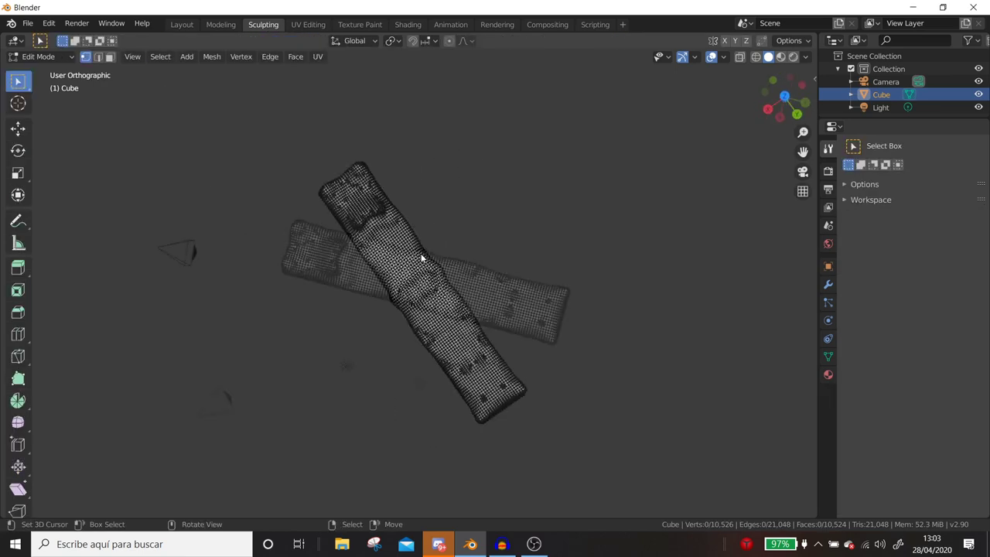
In Layout, add a cylinder and rotate it 90° on Y with R Y 90.
{"action": "key", "text": "KP_7"}
{"action": "left_click", "coordinate": [186, 24]}
{"action": "key", "text": "KP_7"}
{"action": "key", "text": "shift+a"}
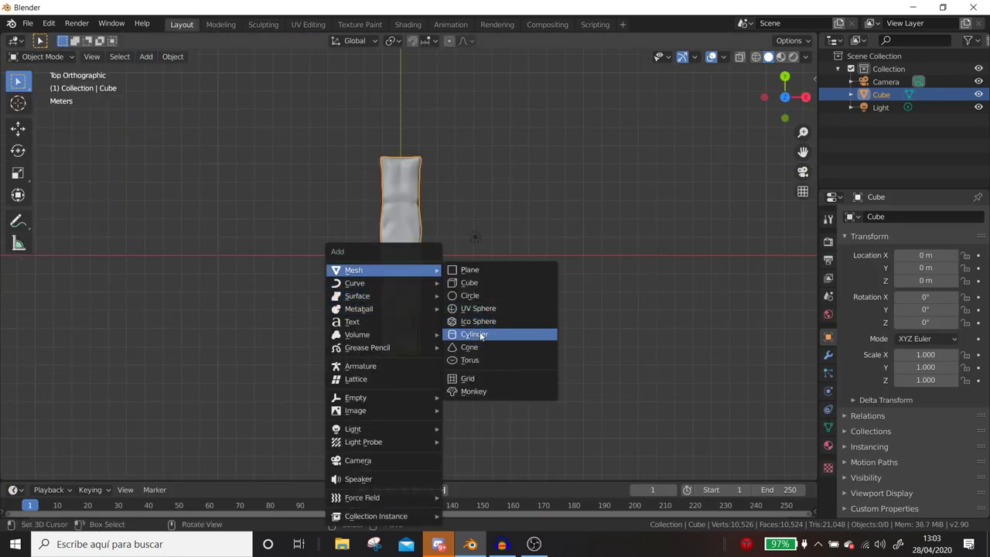
{"action": "left_click", "coordinate": [487, 336]}
{"action": "key", "text": "KP_1"}
{"action": "type", "text": "ry90"}
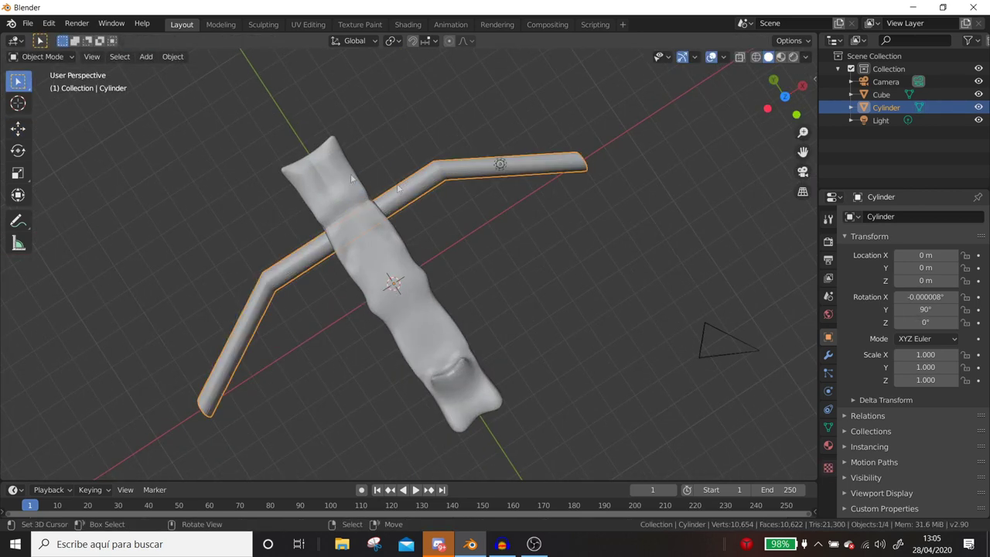
{"action": "middle_click_drag", "start_coordinate": [477, 232], "coordinate": [426, 250]}
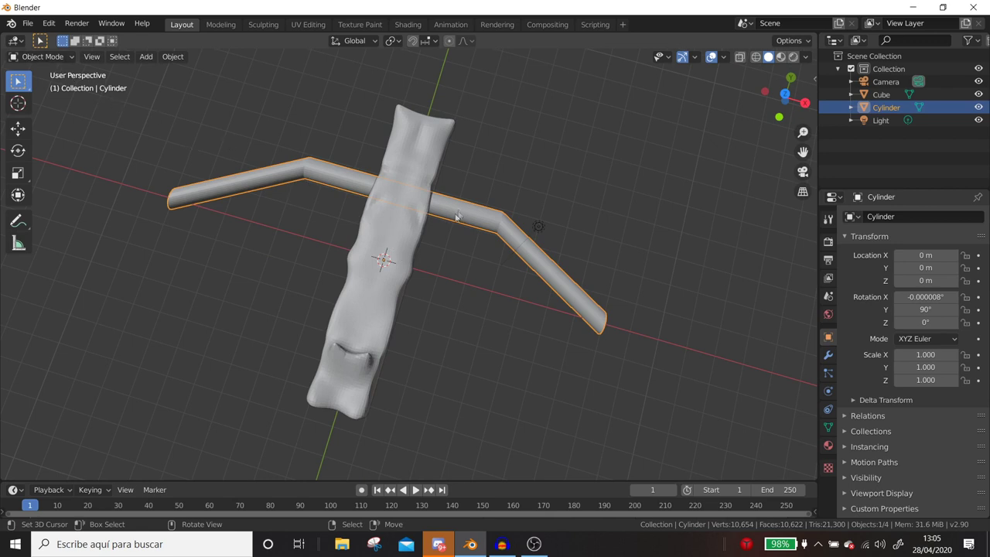
Join the cylinder into the sculpted Cube with Ctrl+J and return to Sculpting.
{"action": "left_click", "coordinate": [410, 243], "text": "shift"}
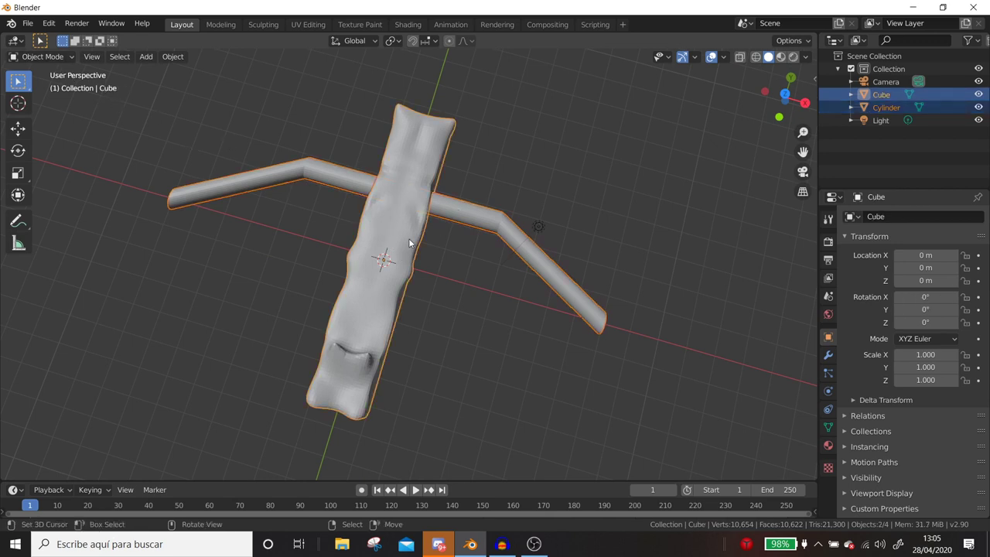
{"action": "key", "text": "ctrl+j"}
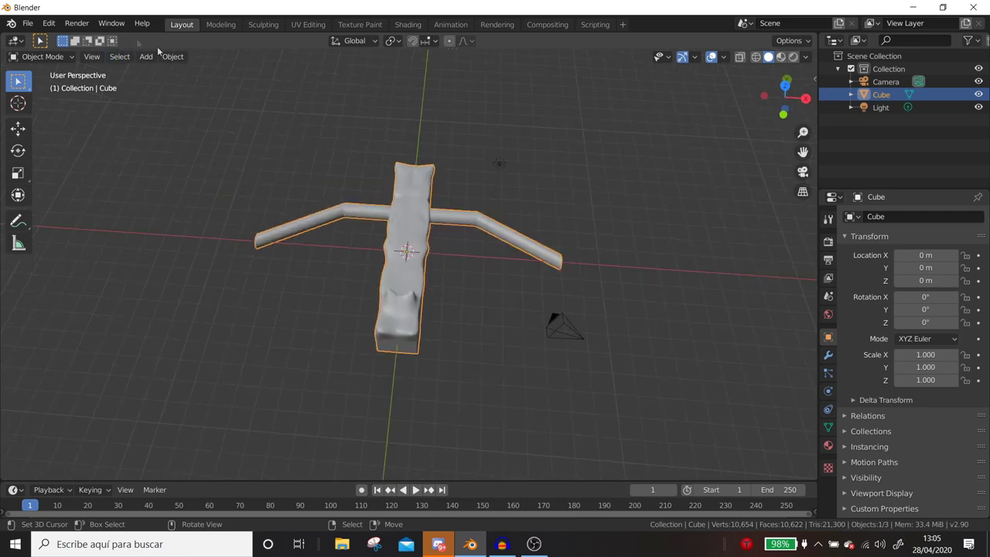
{"action": "left_click", "coordinate": [263, 24]}
Select the Draw brush and remesh the joined Cube into one fused 15,831-vertex mesh.
{"action": "mouse_move", "coordinate": [422, 239]}
{"action": "middle_mouse_down"}
{"action": "mouse_move", "coordinate": [603, 327]}
{"action": "mouse_move", "coordinate": [562, 283]}
{"action": "middle_mouse_up"}
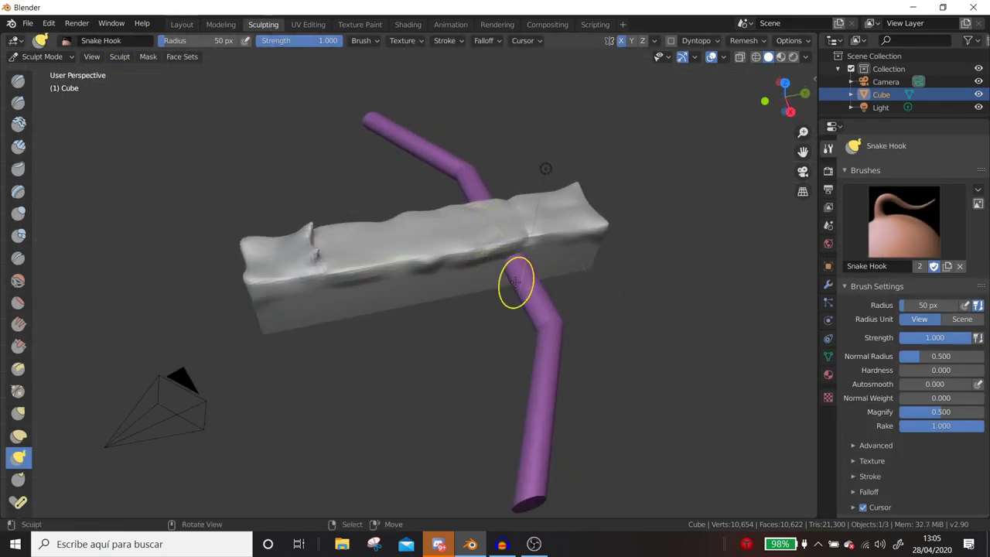
{"action": "scroll", "coordinate": [524, 279], "scroll_direction": "up", "scroll_amount": 4}
{"action": "mouse_move", "coordinate": [523, 287]}
{"action": "middle_mouse_down"}
{"action": "mouse_move", "coordinate": [629, 243]}
{"action": "mouse_move", "coordinate": [591, 253]}
{"action": "middle_mouse_up"}
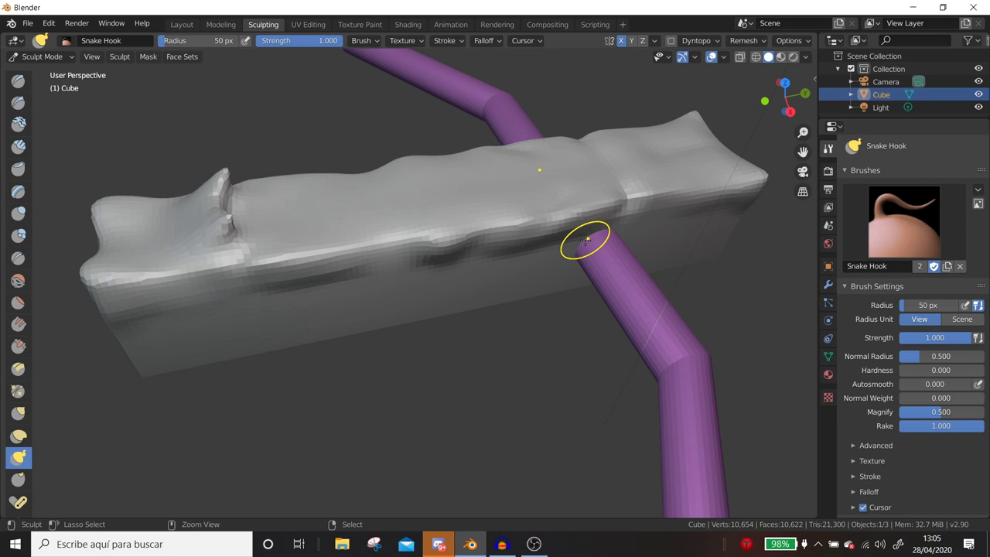
{"action": "left_click", "coordinate": [19, 80]}
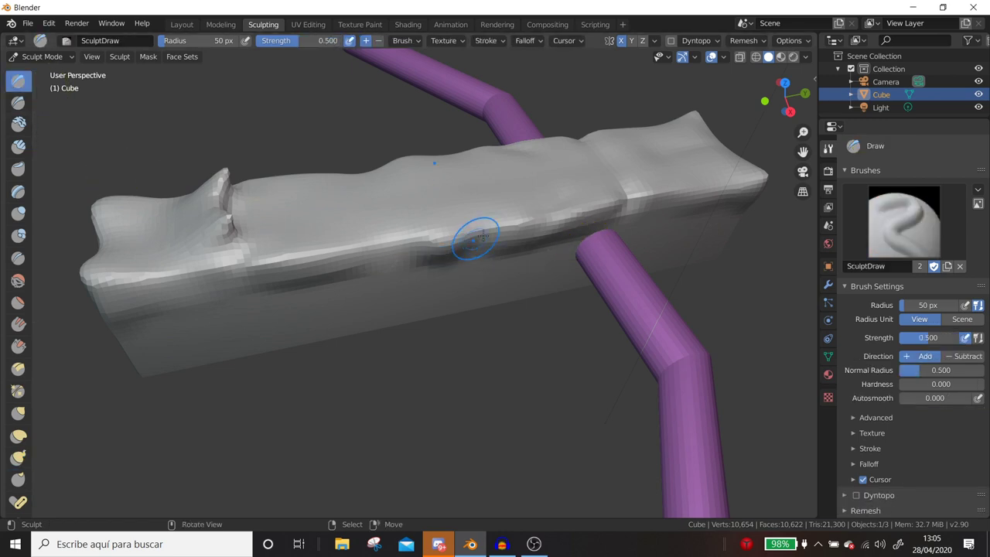
{"action": "middle_click_drag", "start_coordinate": [477, 231], "coordinate": [440, 303]}
{"action": "left_click", "coordinate": [743, 40]}
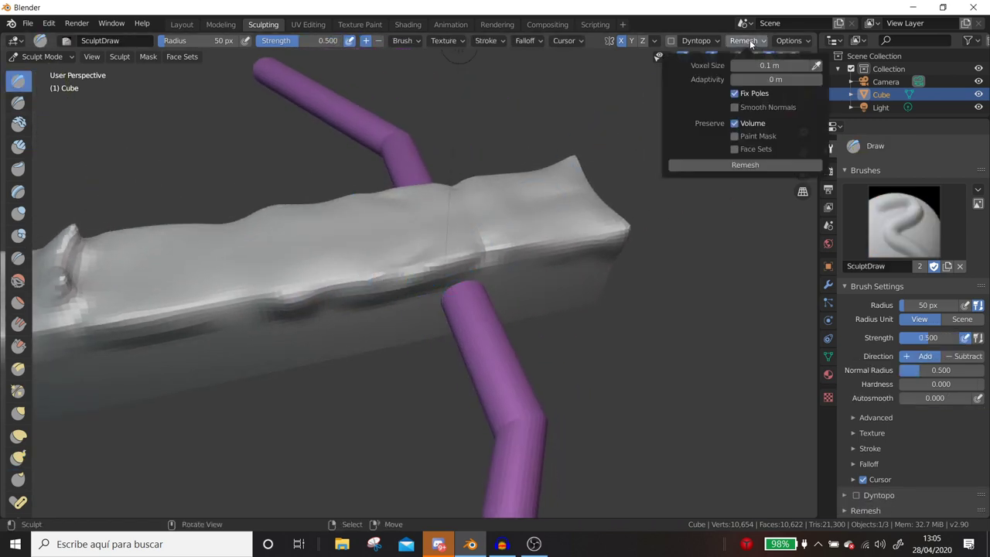
{"action": "left_click", "coordinate": [725, 165]}
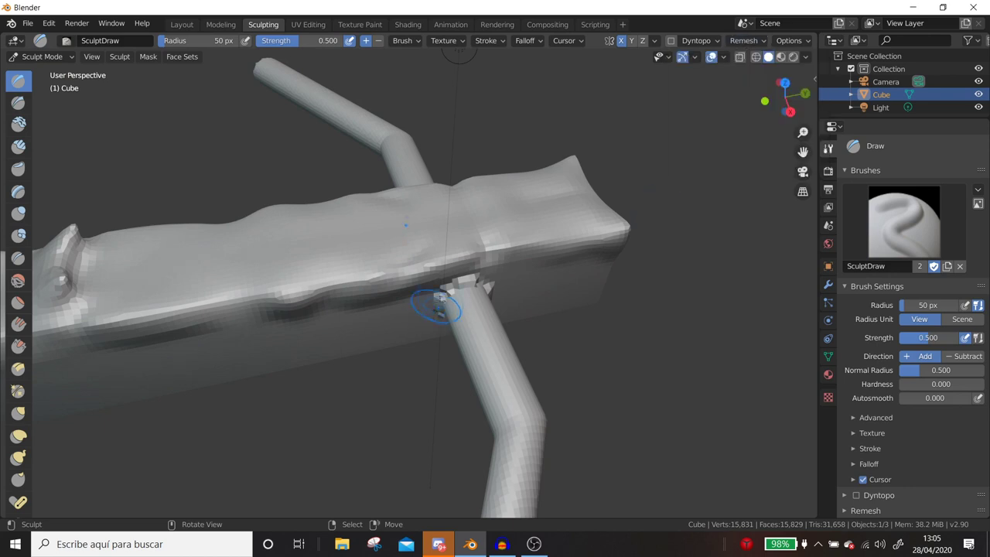
Sculpt a groove along the block's front with the Draw brush and smooth it out.
{"action": "mouse_move", "coordinate": [495, 362]}
{"action": "middle_mouse_down"}
{"action": "mouse_move", "coordinate": [468, 260]}
{"action": "mouse_move", "coordinate": [436, 279]}
{"action": "middle_mouse_up"}
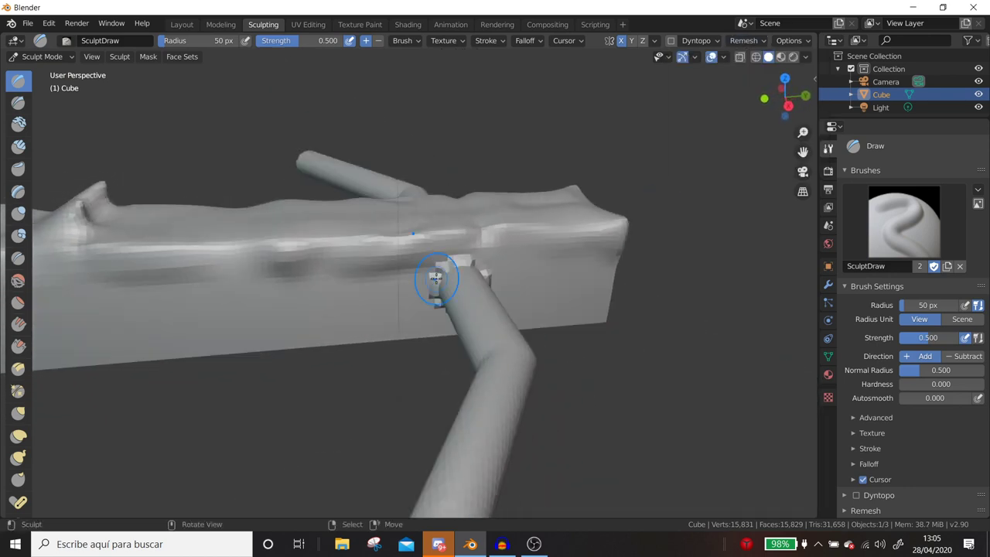
{"action": "middle_click_drag", "start_coordinate": [90, 98], "coordinate": [334, 87], "text": "shift"}
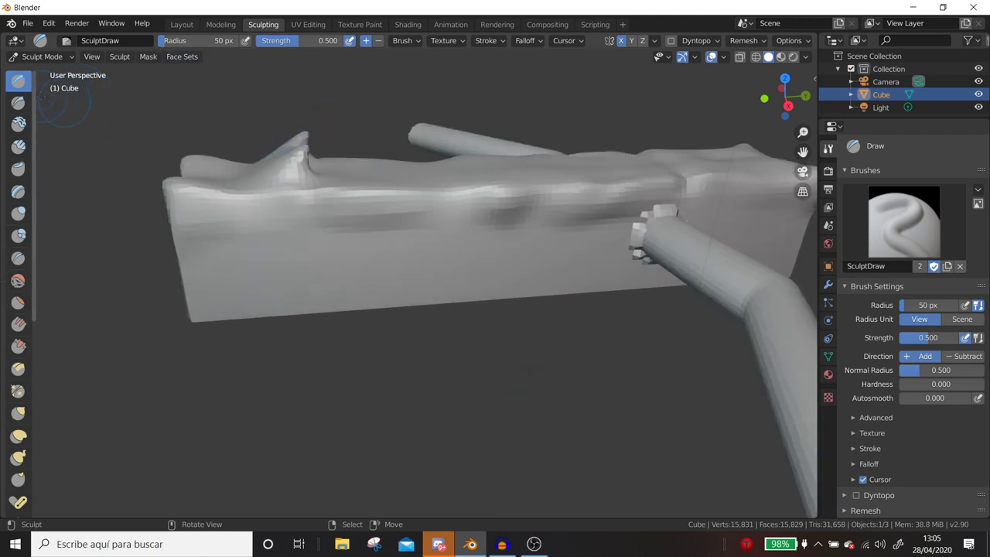
{"action": "mouse_move", "coordinate": [490, 257]}
{"action": "left_mouse_down"}
{"action": "mouse_move", "coordinate": [259, 268]}
{"action": "mouse_move", "coordinate": [456, 255]}
{"action": "mouse_move", "coordinate": [464, 275]}
{"action": "left_mouse_up"}
{"action": "middle_click_drag", "start_coordinate": [464, 274], "coordinate": [260, 248]}
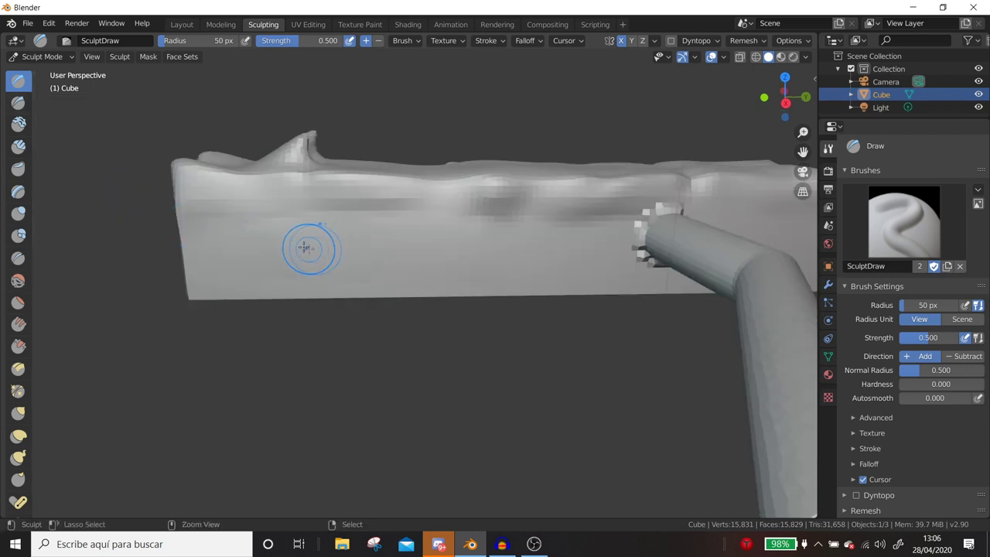
{"action": "left_click_drag", "start_coordinate": [308, 247], "coordinate": [464, 243]}
{"action": "mouse_move", "coordinate": [309, 243]}
{"action": "left_mouse_down", "text": "shift"}
{"action": "mouse_move", "coordinate": [399, 227]}
{"action": "mouse_move", "coordinate": [477, 239]}
{"action": "left_mouse_up", "text": "shift"}
{"action": "middle_click_drag", "start_coordinate": [477, 239], "coordinate": [247, 259]}
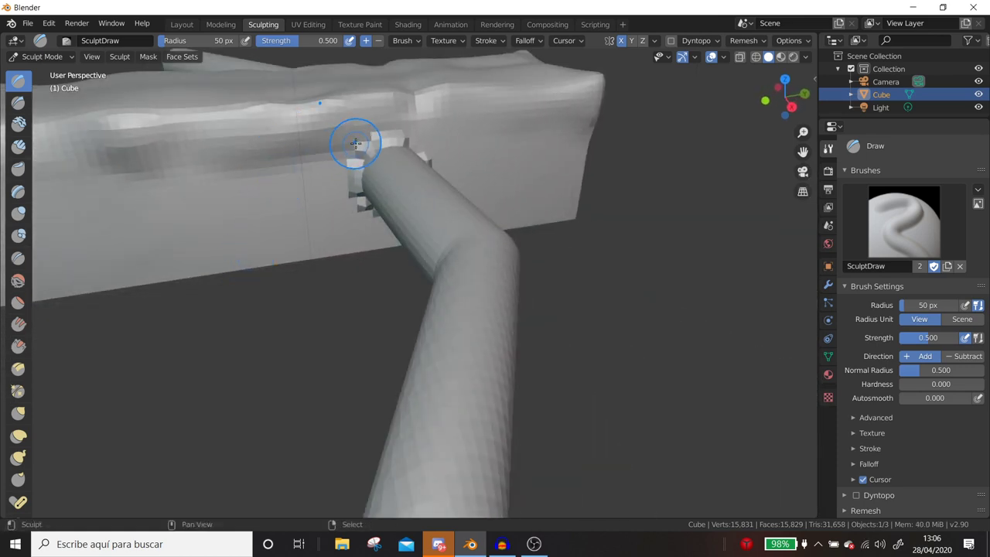
Build up and blend the block surface around the base of the pipe junction.
{"action": "left_click_drag", "start_coordinate": [355, 143], "coordinate": [360, 155]}
{"action": "left_click_drag", "start_coordinate": [401, 131], "coordinate": [428, 143]}
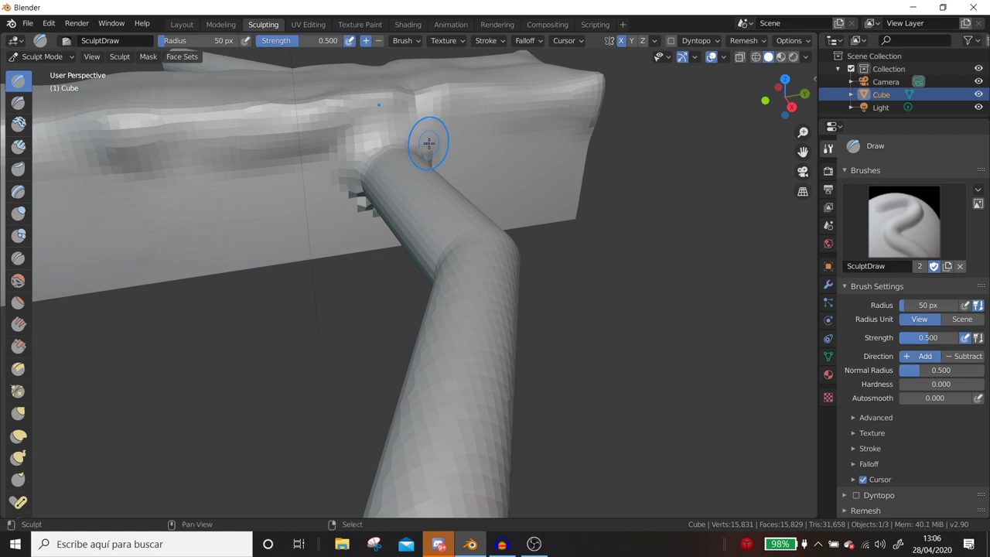
{"action": "middle_click_drag", "start_coordinate": [412, 160], "coordinate": [483, 211]}
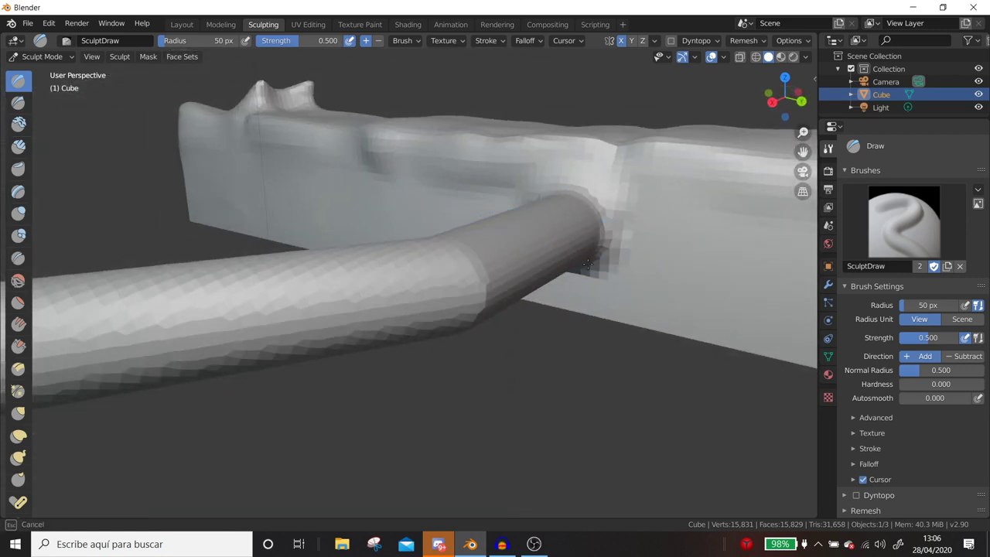
{"action": "middle_click_drag", "start_coordinate": [602, 249], "coordinate": [457, 355]}
{"action": "mouse_move", "coordinate": [456, 357]}
{"action": "left_mouse_down"}
{"action": "mouse_move", "coordinate": [431, 366]}
{"action": "mouse_move", "coordinate": [415, 347]}
{"action": "left_mouse_up"}
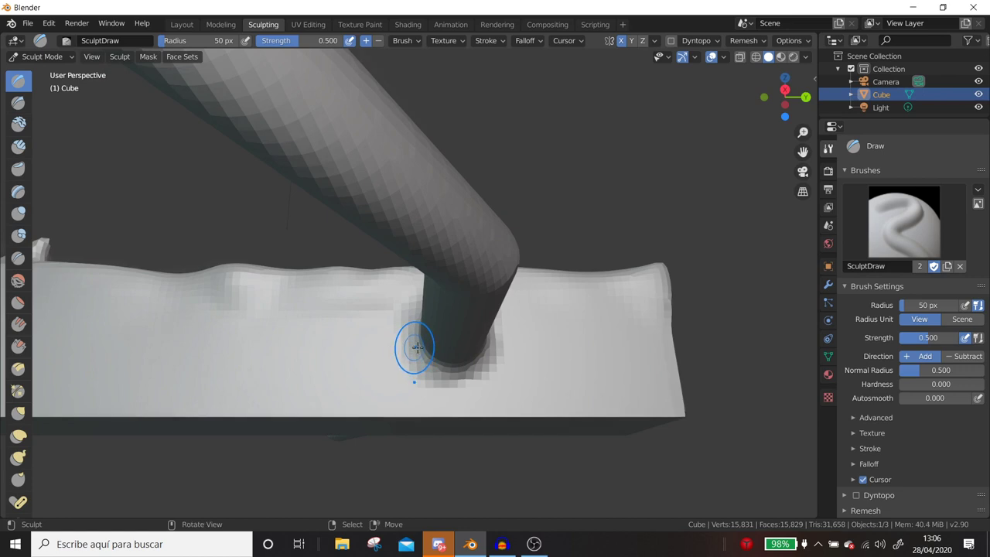
{"action": "middle_click_drag", "start_coordinate": [415, 347], "coordinate": [239, 284]}
{"action": "middle_click_drag", "start_coordinate": [241, 242], "coordinate": [223, 364]}
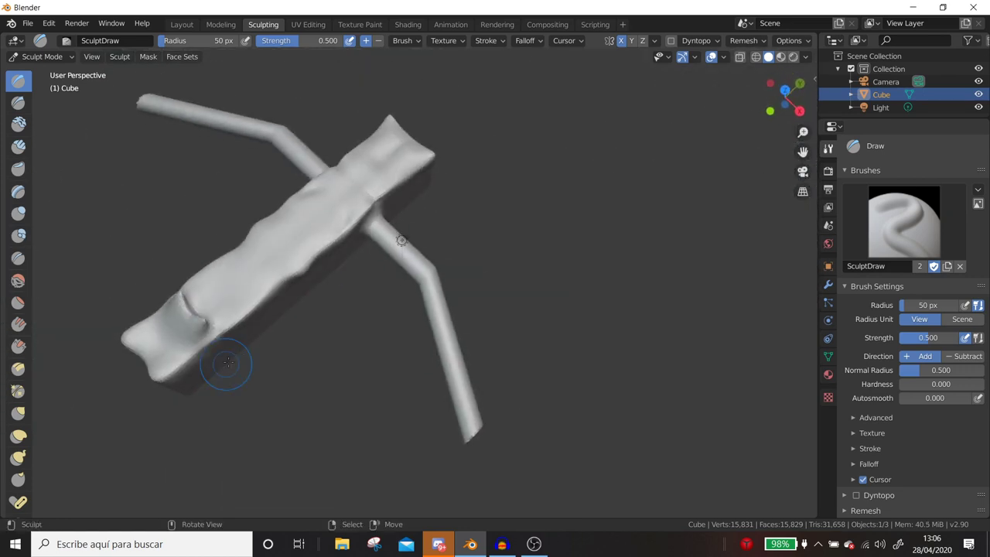
{"action": "mouse_move", "coordinate": [256, 328]}
{"action": "middle_mouse_down"}
{"action": "mouse_move", "coordinate": [386, 333]}
{"action": "mouse_move", "coordinate": [338, 246]}
{"action": "mouse_move", "coordinate": [343, 343]}
{"action": "mouse_move", "coordinate": [331, 214]}
{"action": "mouse_move", "coordinate": [348, 330]}
{"action": "mouse_move", "coordinate": [394, 221]}
{"action": "mouse_move", "coordinate": [479, 314]}
{"action": "mouse_move", "coordinate": [441, 276]}
{"action": "mouse_move", "coordinate": [395, 267]}
{"action": "mouse_move", "coordinate": [390, 311]}
{"action": "middle_mouse_up"}
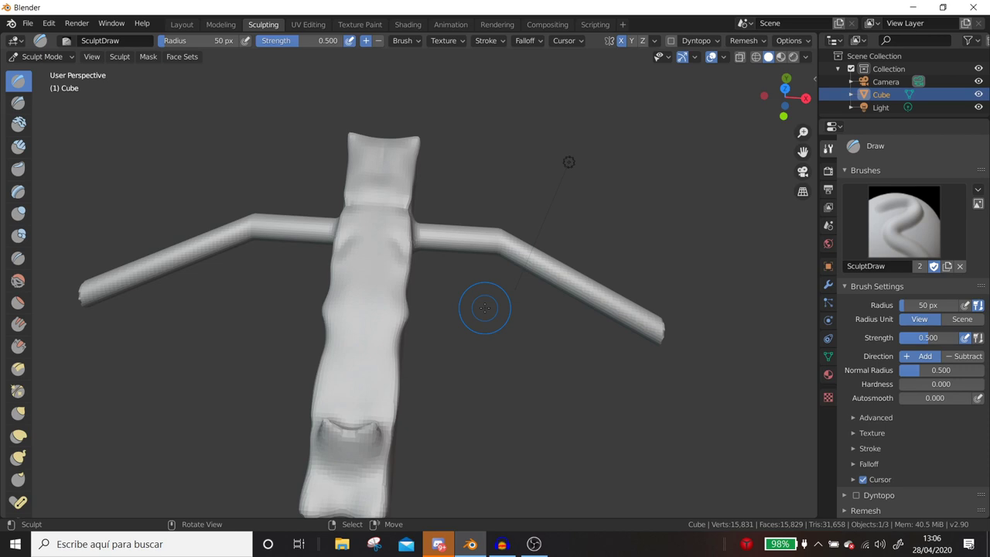
Look over the sculpted cross figure, then return to Object Mode in the Layout workspace.
{"action": "middle_click_drag", "start_coordinate": [503, 244], "coordinate": [478, 256]}
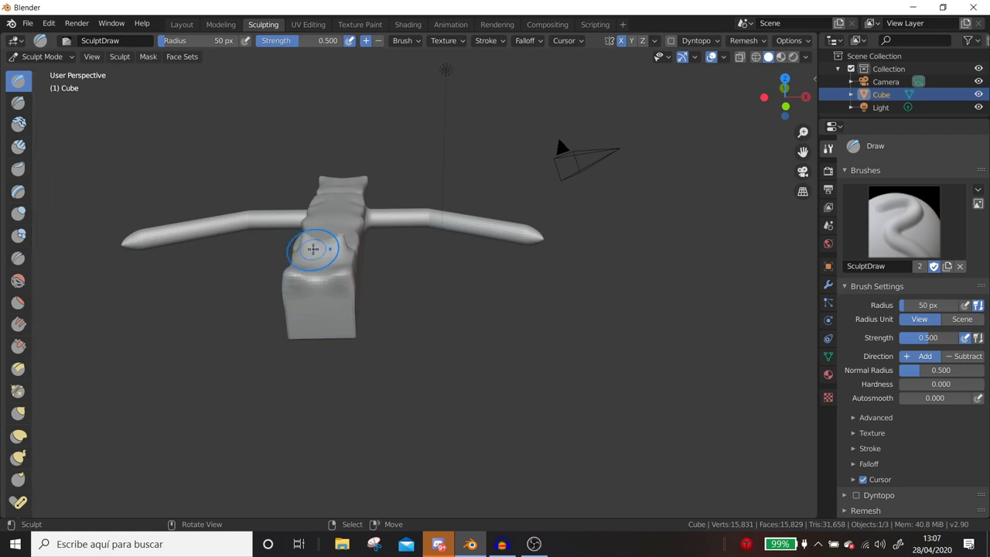
{"action": "mouse_move", "coordinate": [320, 259]}
{"action": "middle_mouse_down"}
{"action": "mouse_move", "coordinate": [424, 336]}
{"action": "mouse_move", "coordinate": [243, 104]}
{"action": "middle_mouse_up"}
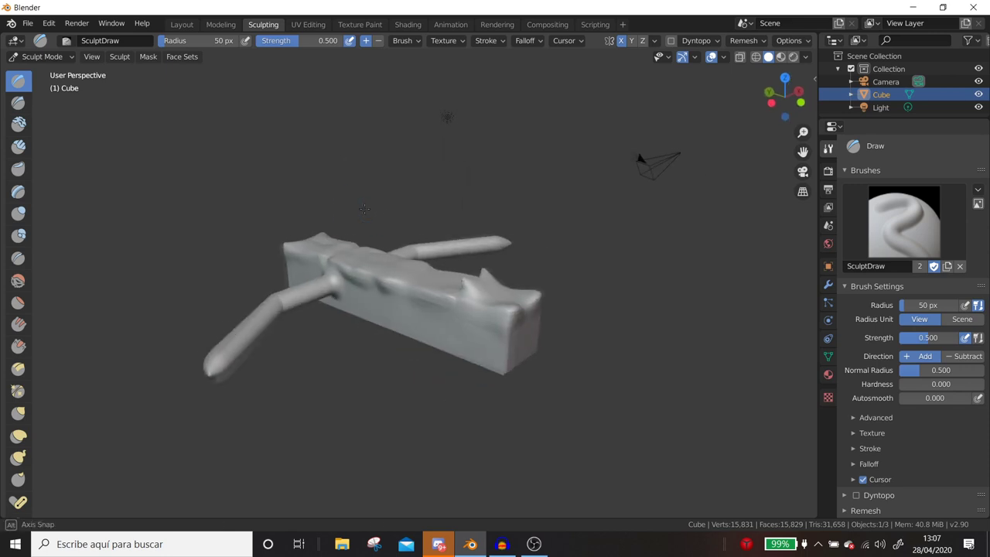
{"action": "left_click", "coordinate": [181, 24]}
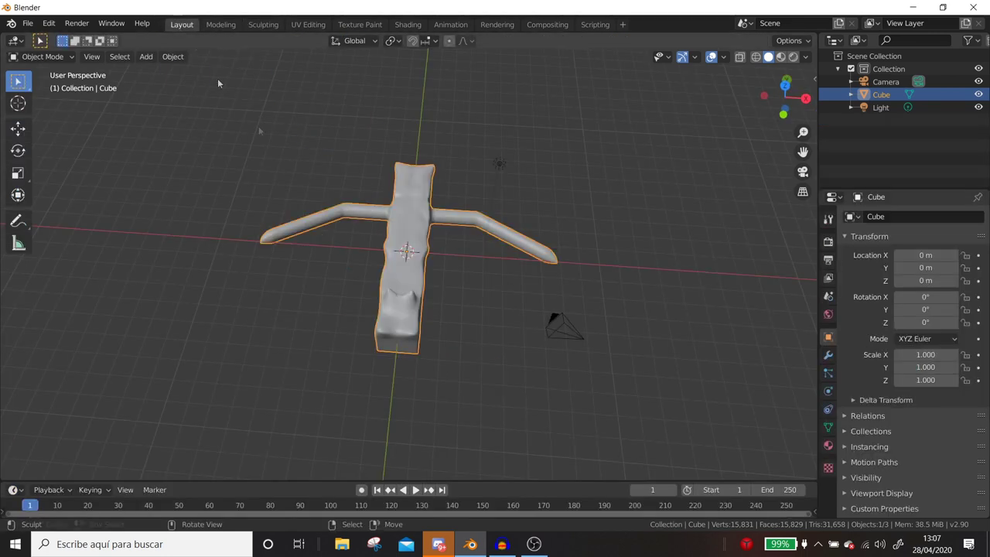
Add a UV sphere and scale it up to 2.142.
{"action": "key", "text": "shift+a"}
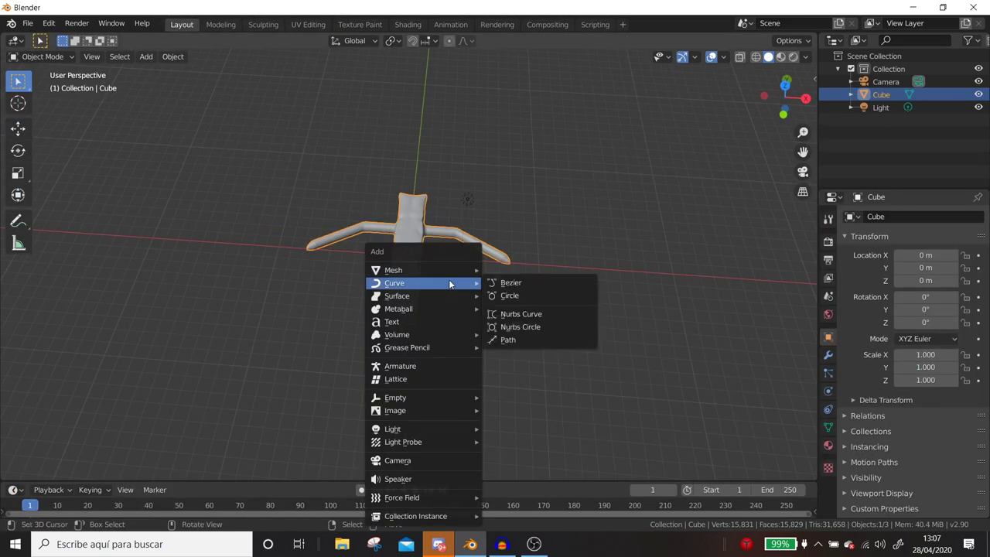
{"action": "left_click", "coordinate": [509, 309]}
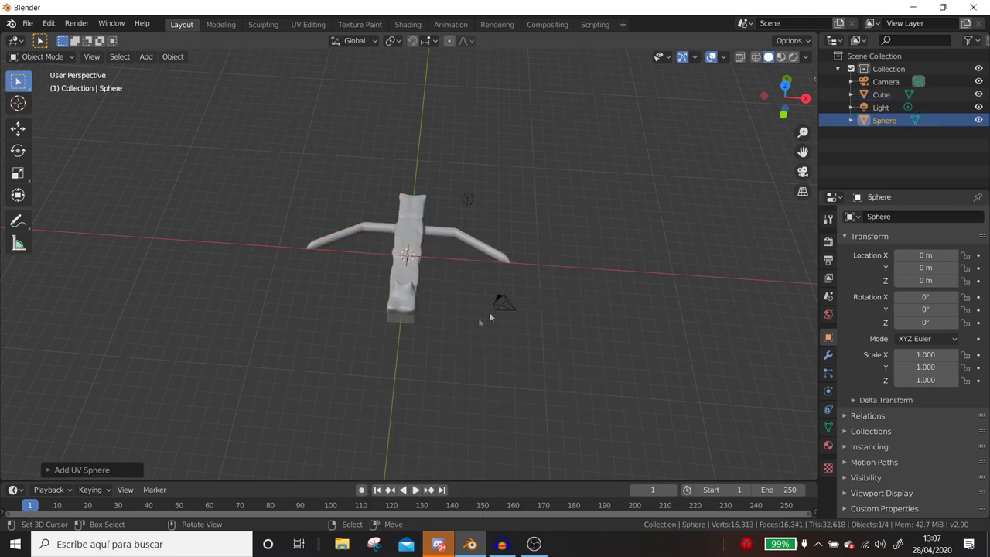
{"action": "key", "text": "s"}
{"action": "middle_click_drag", "start_coordinate": [500, 302], "coordinate": [479, 396]}
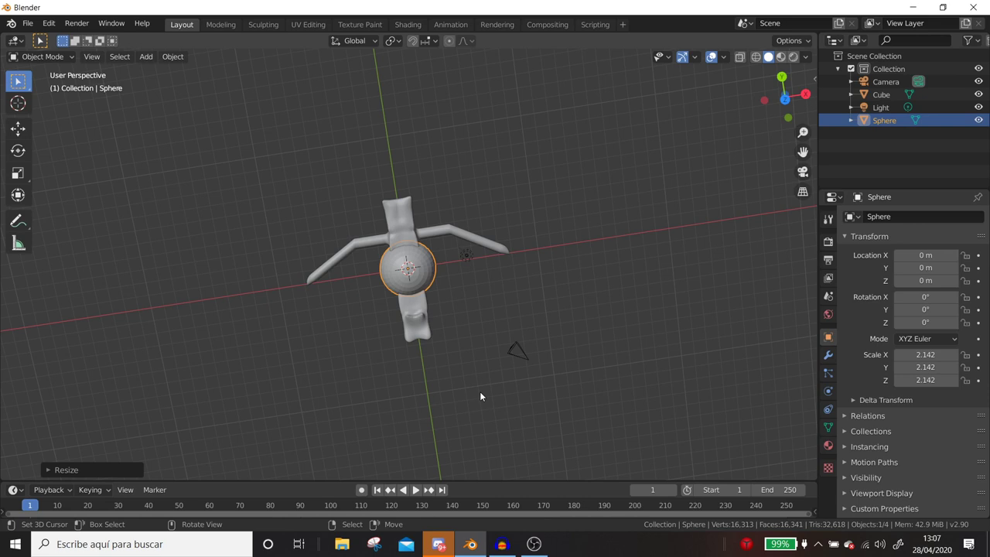
{"action": "scroll", "coordinate": [479, 391], "scroll_direction": "up", "scroll_amount": 2}
Make the Cube the active object and join the sphere into it.
{"action": "mouse_move", "coordinate": [479, 391]}
{"action": "middle_mouse_down"}
{"action": "mouse_move", "coordinate": [455, 292]}
{"action": "mouse_move", "coordinate": [420, 261]}
{"action": "middle_mouse_up"}
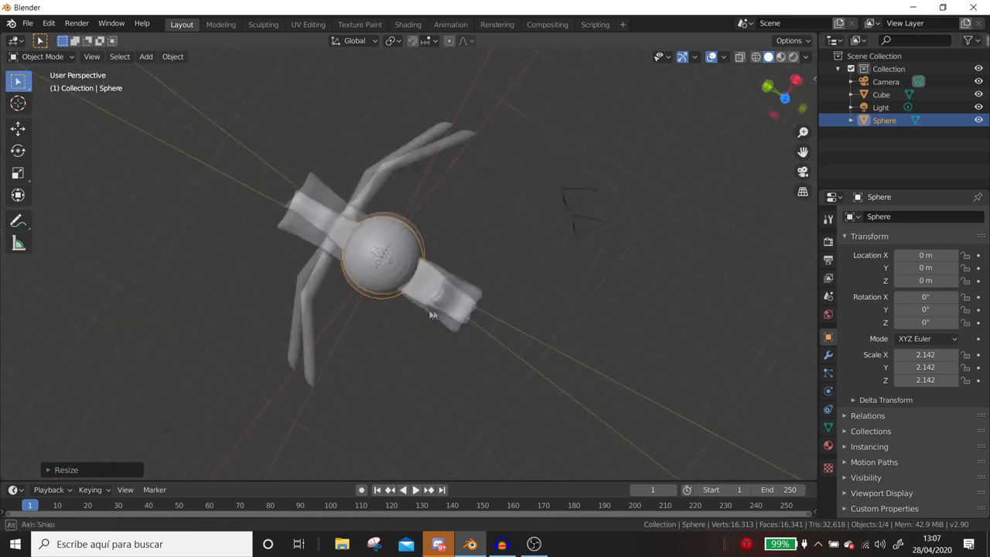
{"action": "left_click", "coordinate": [422, 263], "text": "shift"}
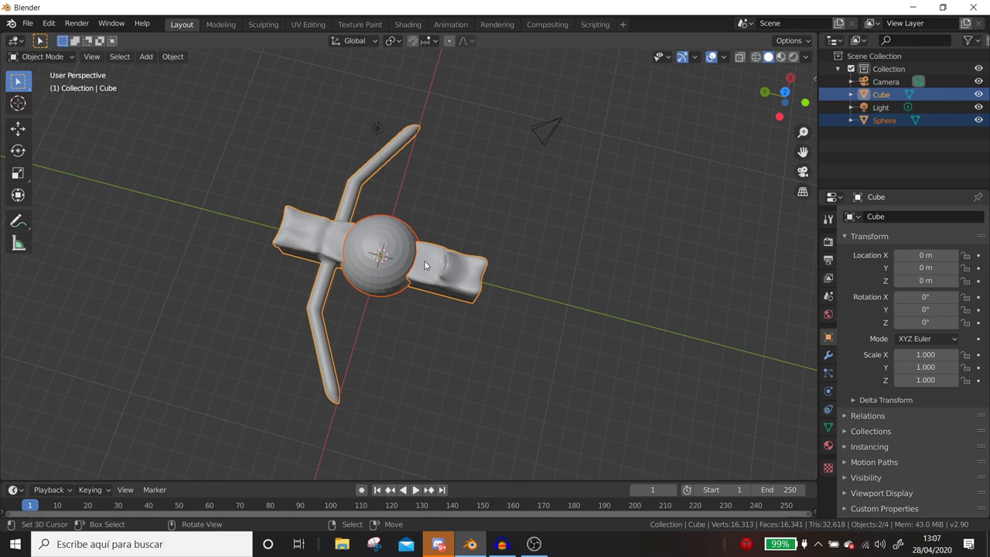
{"action": "key", "text": "ctrl+j"}
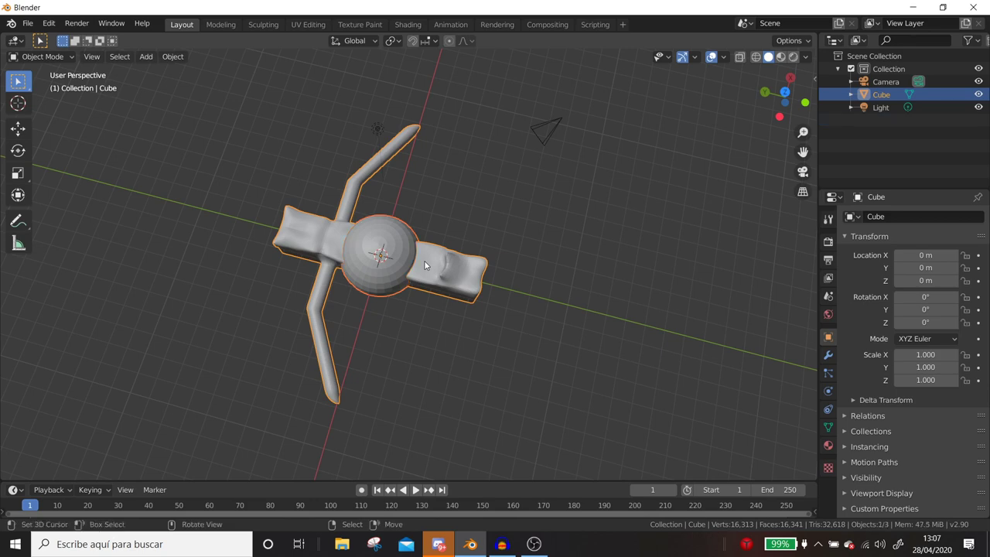
Remesh the combined sphere and cube, then inspect the merged surface from several angles.
{"action": "middle_click_drag", "start_coordinate": [488, 224], "coordinate": [474, 227]}
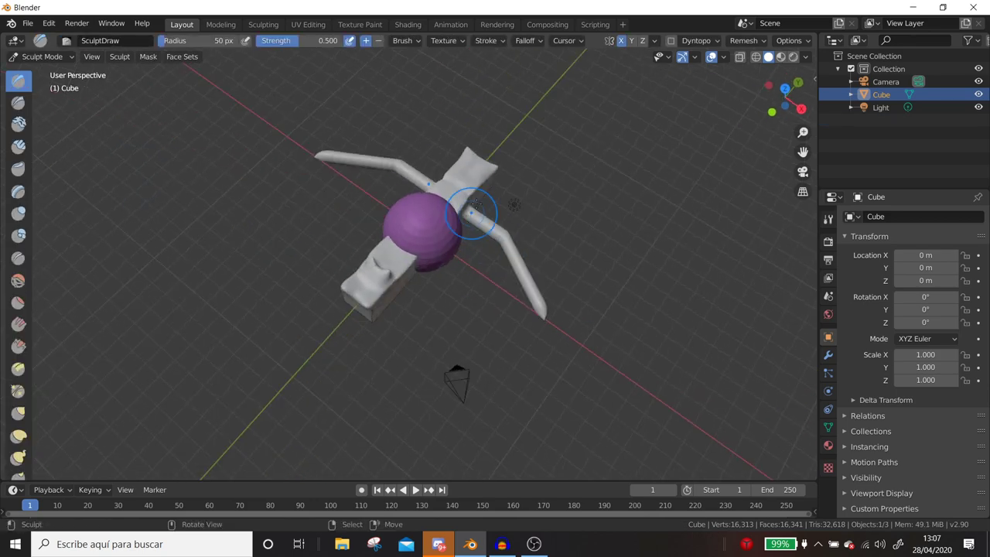
{"action": "left_click", "coordinate": [744, 40]}
{"action": "left_click", "coordinate": [731, 166]}
{"action": "middle_click_drag", "start_coordinate": [521, 209], "coordinate": [420, 198]}
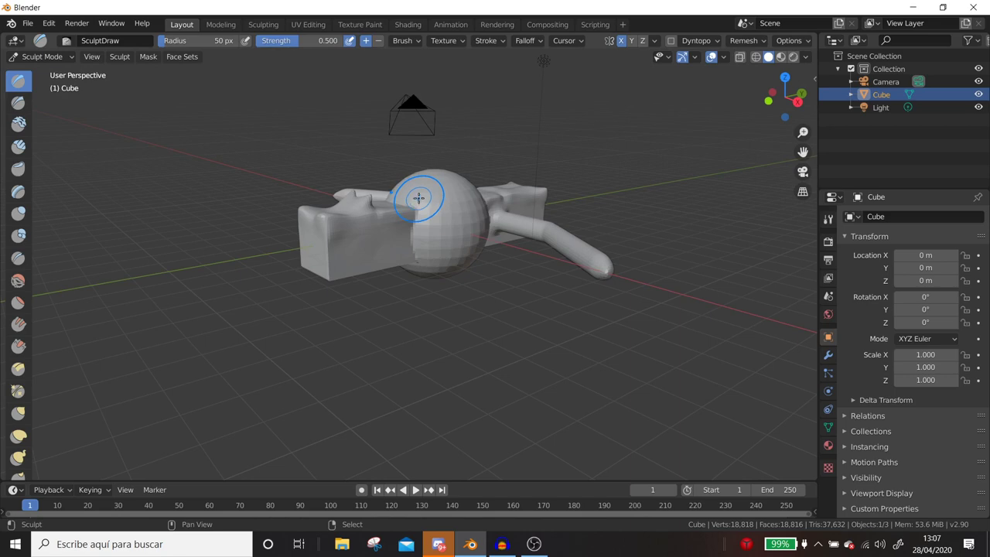
{"action": "middle_click_drag", "start_coordinate": [415, 238], "coordinate": [375, 221]}
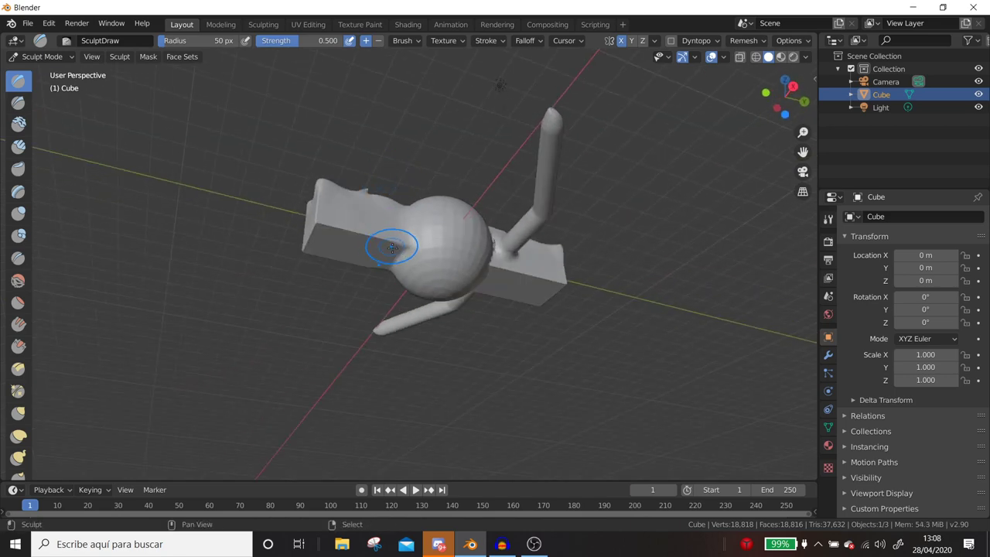
{"action": "mouse_move", "coordinate": [430, 249]}
{"action": "middle_mouse_down"}
{"action": "mouse_move", "coordinate": [307, 273]}
{"action": "mouse_move", "coordinate": [409, 224]}
{"action": "mouse_move", "coordinate": [338, 224]}
{"action": "mouse_move", "coordinate": [315, 275]}
{"action": "mouse_move", "coordinate": [317, 240]}
{"action": "mouse_move", "coordinate": [387, 276]}
{"action": "middle_mouse_up"}
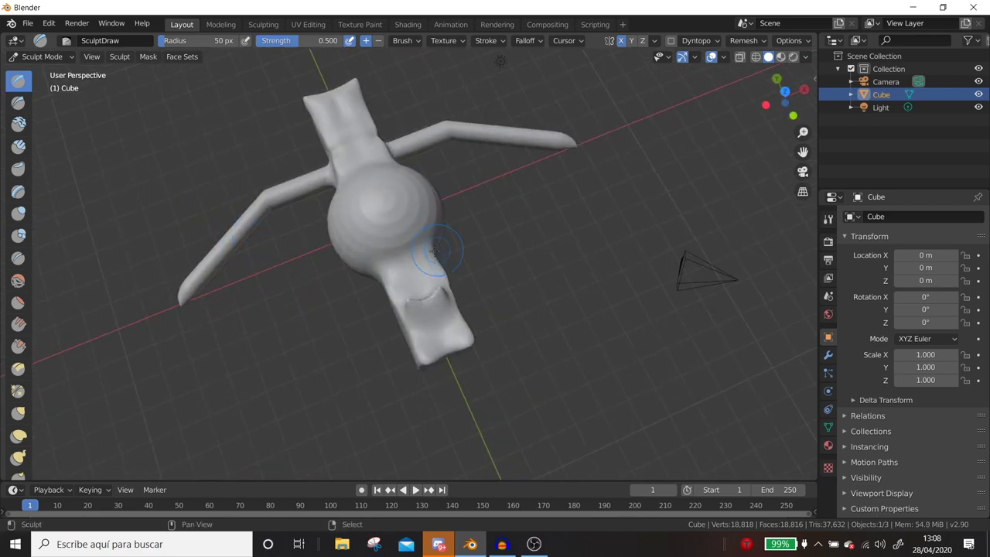
{"action": "middle_click_drag", "start_coordinate": [442, 250], "coordinate": [460, 241]}
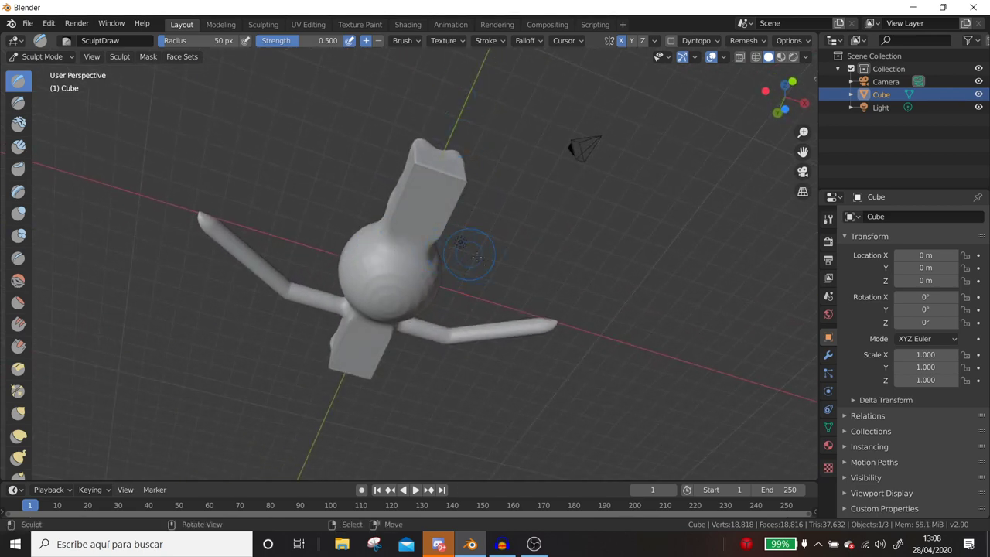
{"action": "mouse_move", "coordinate": [467, 244]}
{"action": "middle_mouse_down"}
{"action": "mouse_move", "coordinate": [471, 404]}
{"action": "mouse_move", "coordinate": [370, 344]}
{"action": "middle_mouse_up"}
Set the Draw brush to 75 px radius and 1.000 strength, sculpt a bump, toggle Subtract.
{"action": "key", "text": "f"}
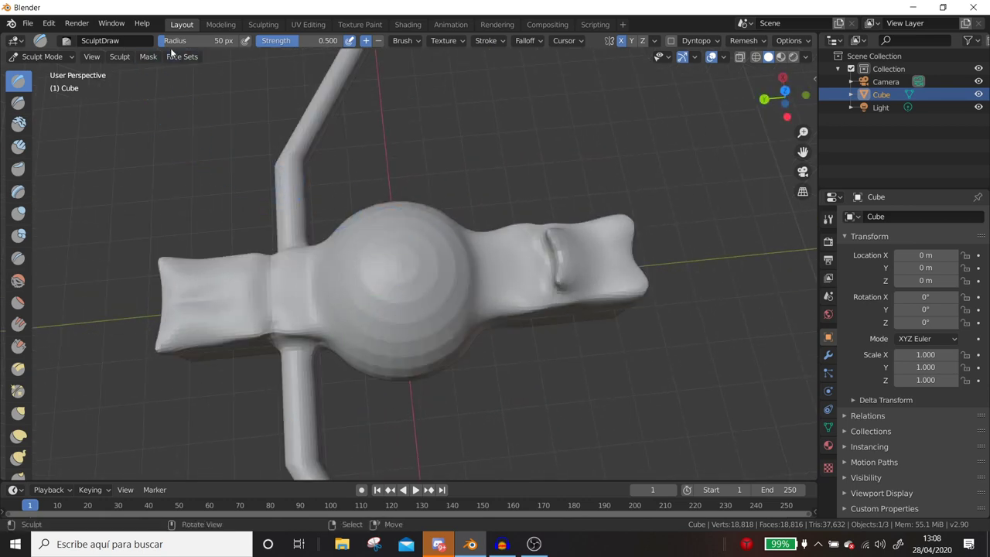
{"action": "left_click", "coordinate": [340, 226]}
{"action": "left_click_drag", "start_coordinate": [210, 40], "coordinate": [171, 42]}
{"action": "left_click_drag", "start_coordinate": [329, 40], "coordinate": [268, 41]}
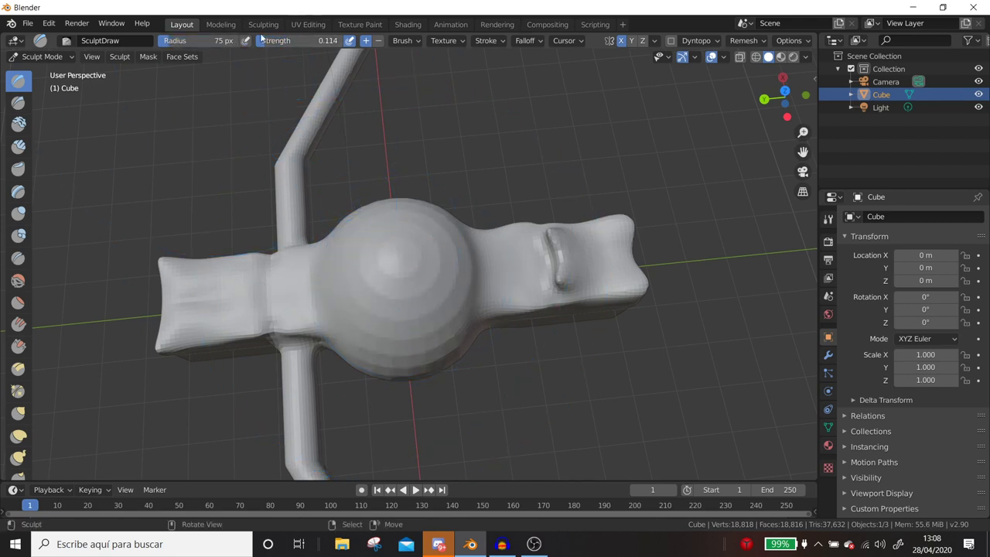
{"action": "left_click_drag", "start_coordinate": [270, 41], "coordinate": [343, 41]}
{"action": "left_click_drag", "start_coordinate": [386, 320], "coordinate": [408, 255]}
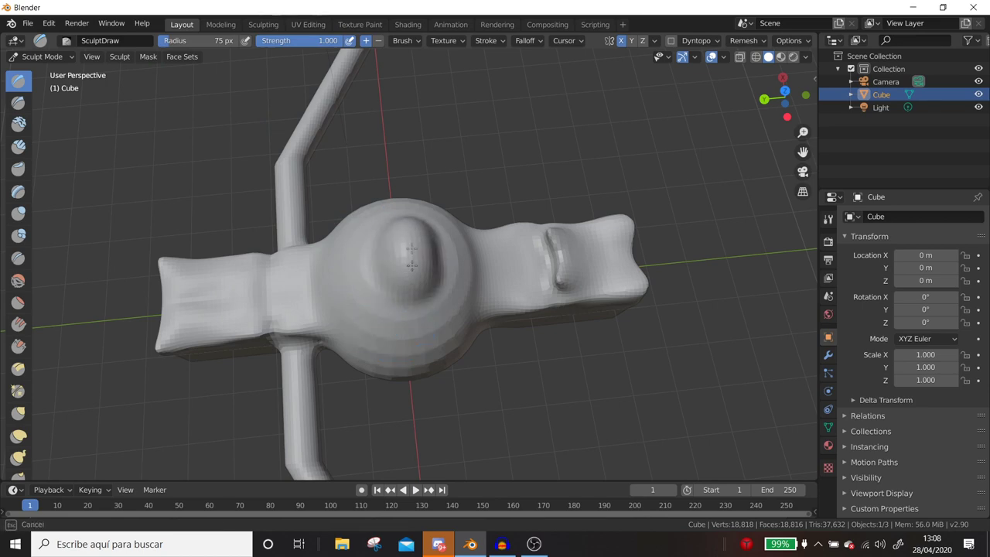
{"action": "mouse_move", "coordinate": [408, 261]}
{"action": "middle_mouse_down"}
{"action": "mouse_move", "coordinate": [525, 231]}
{"action": "mouse_move", "coordinate": [350, 47]}
{"action": "middle_mouse_up"}
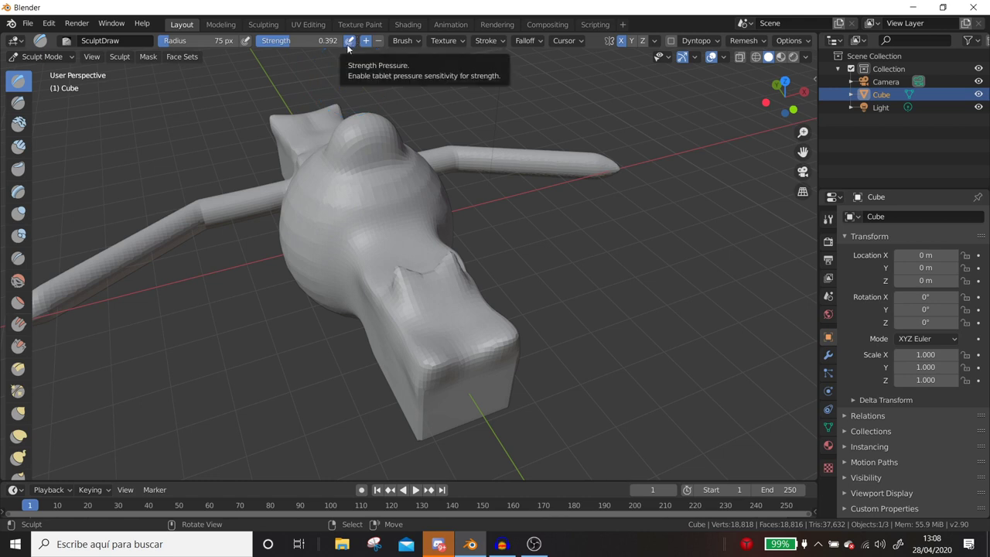
{"action": "left_click", "coordinate": [378, 40]}
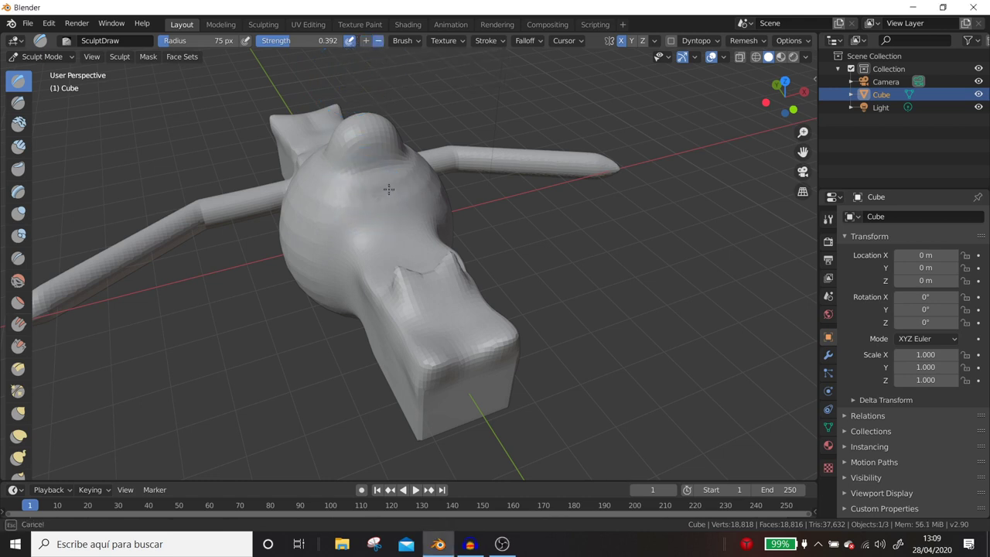
{"action": "left_click", "coordinate": [366, 40]}
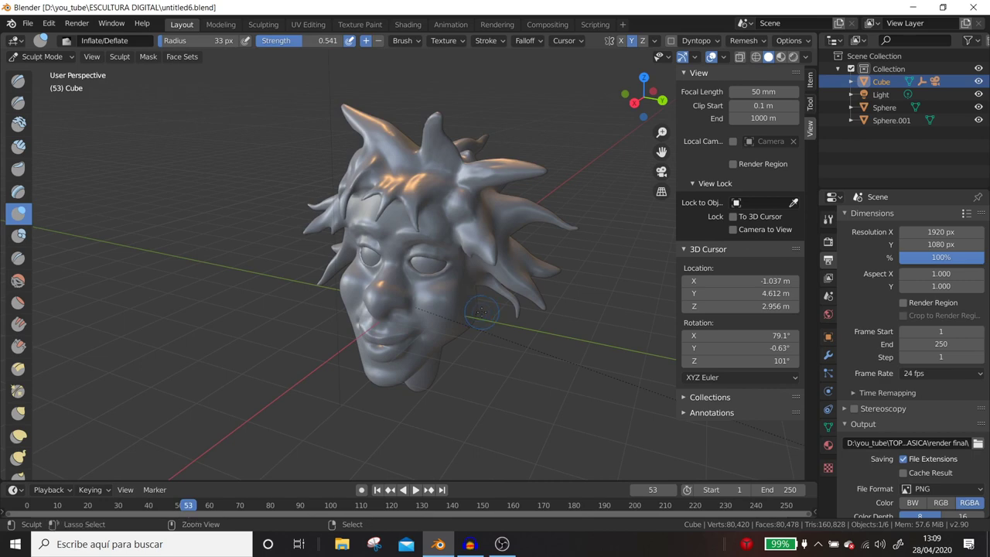
Orbit and zoom around the spiky-haired head and open the remesh settings.
{"action": "mouse_move", "coordinate": [461, 299]}
{"action": "middle_mouse_down"}
{"action": "mouse_move", "coordinate": [526, 243]}
{"action": "mouse_move", "coordinate": [181, 262]}
{"action": "middle_mouse_up"}
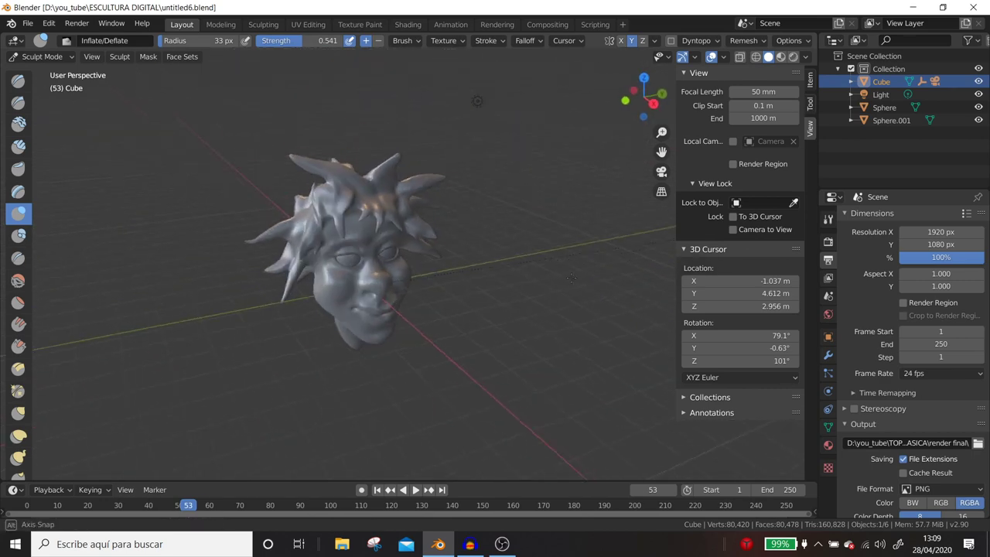
{"action": "middle_click_drag", "start_coordinate": [181, 262], "coordinate": [207, 257]}
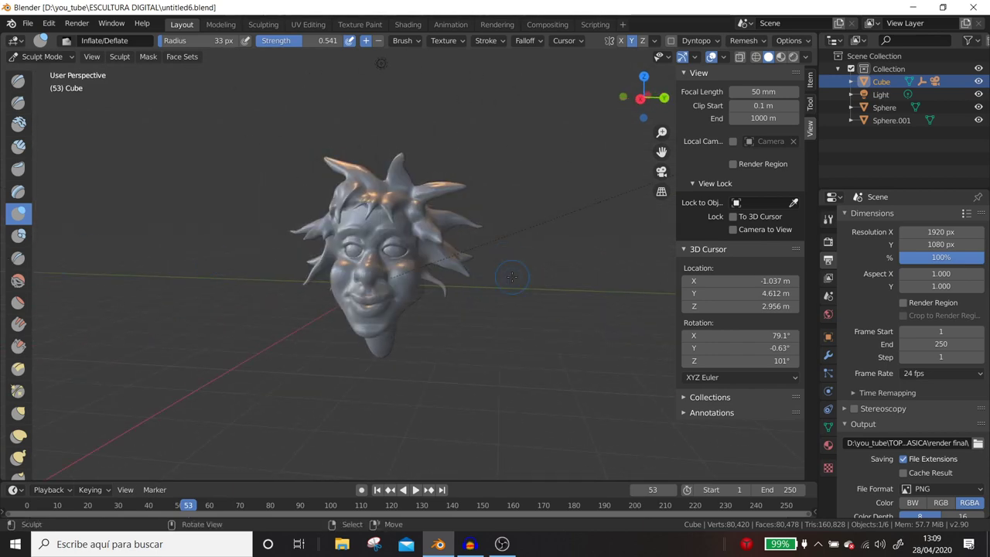
{"action": "scroll", "coordinate": [511, 276], "scroll_direction": "up", "scroll_amount": 2}
{"action": "mouse_move", "coordinate": [511, 276]}
{"action": "middle_mouse_down"}
{"action": "mouse_move", "coordinate": [419, 264]}
{"action": "mouse_move", "coordinate": [397, 153]}
{"action": "middle_mouse_up"}
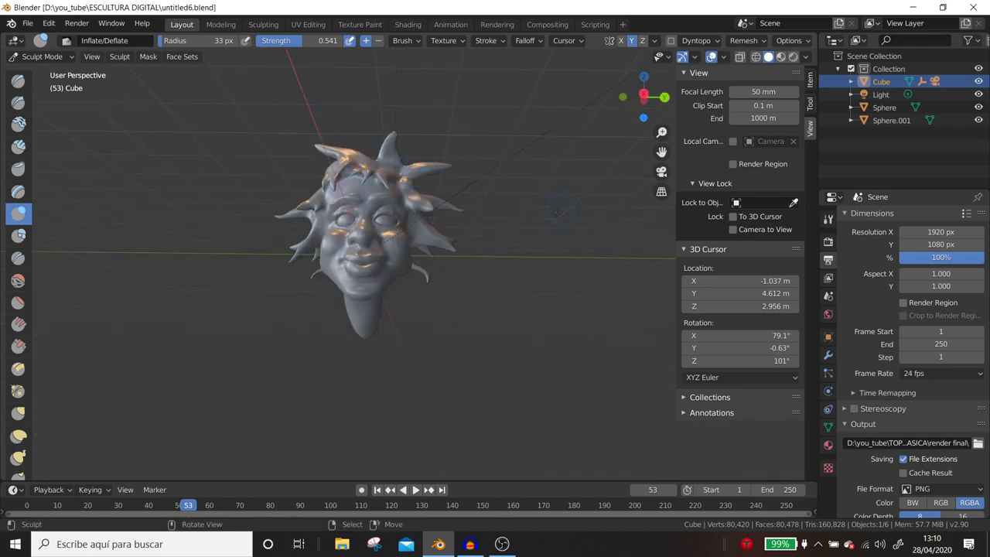
{"action": "mouse_move", "coordinate": [447, 251]}
{"action": "middle_mouse_down"}
{"action": "mouse_move", "coordinate": [444, 294]}
{"action": "mouse_move", "coordinate": [395, 291]}
{"action": "middle_mouse_up"}
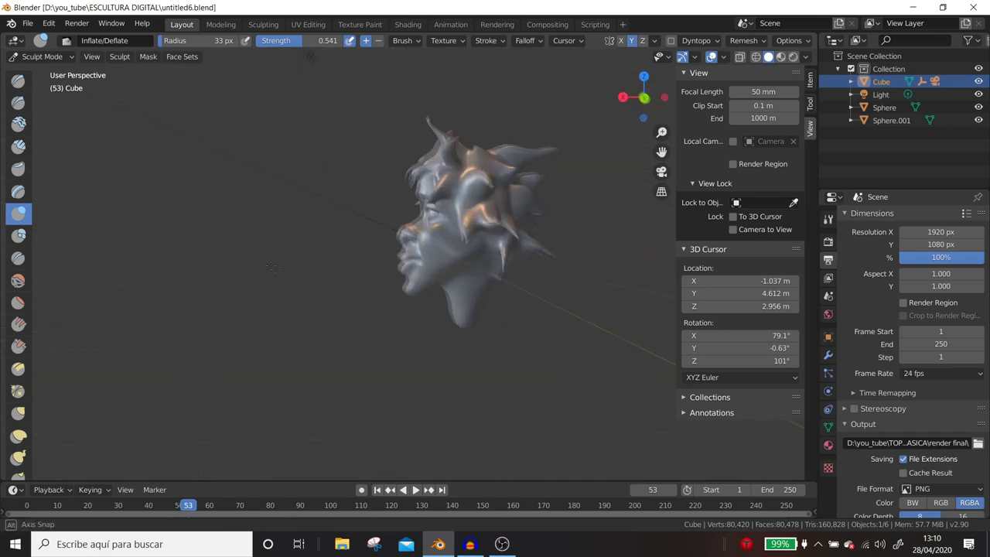
{"action": "scroll", "coordinate": [394, 290], "scroll_direction": "up", "scroll_amount": 2}
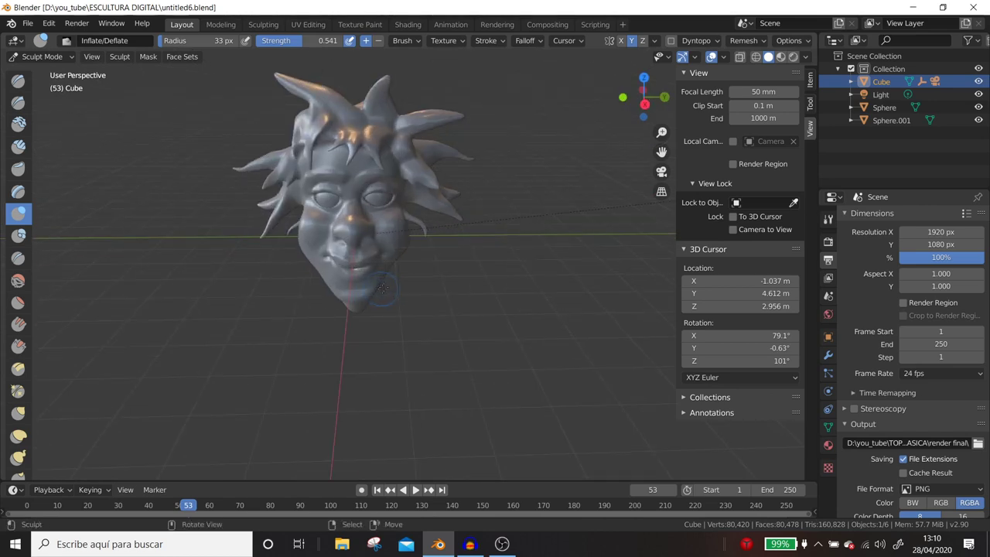
{"action": "scroll", "coordinate": [433, 290], "scroll_direction": "up", "scroll_amount": 3}
{"action": "mouse_move", "coordinate": [495, 247]}
{"action": "middle_mouse_down", "text": "shift"}
{"action": "mouse_move", "coordinate": [512, 291]}
{"action": "mouse_move", "coordinate": [433, 278]}
{"action": "middle_mouse_up", "text": "shift"}
{"action": "left_click", "coordinate": [747, 41]}
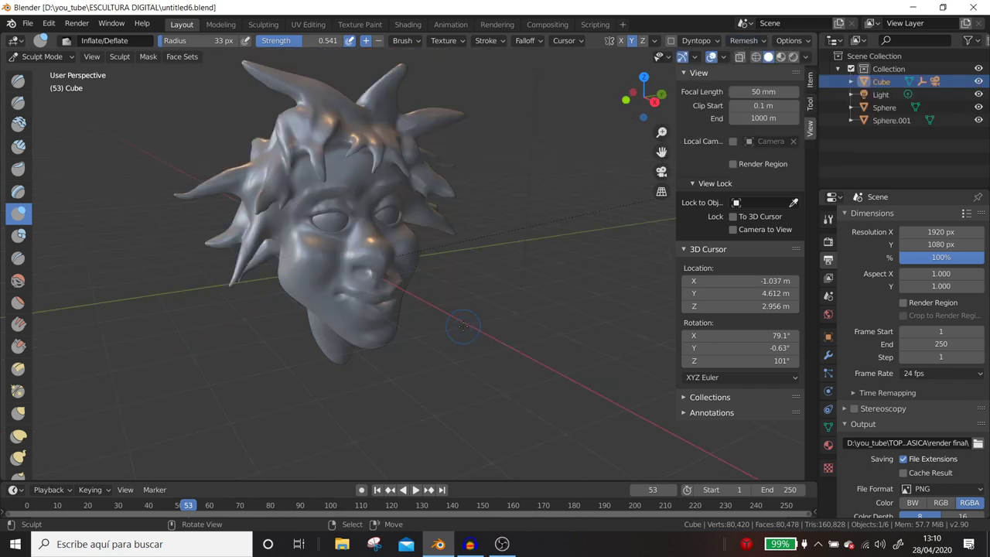
Turn the head toward the viewer, frame it fully, and check the 0.039 m voxel size.
{"action": "middle_click_drag", "start_coordinate": [462, 325], "coordinate": [450, 291]}
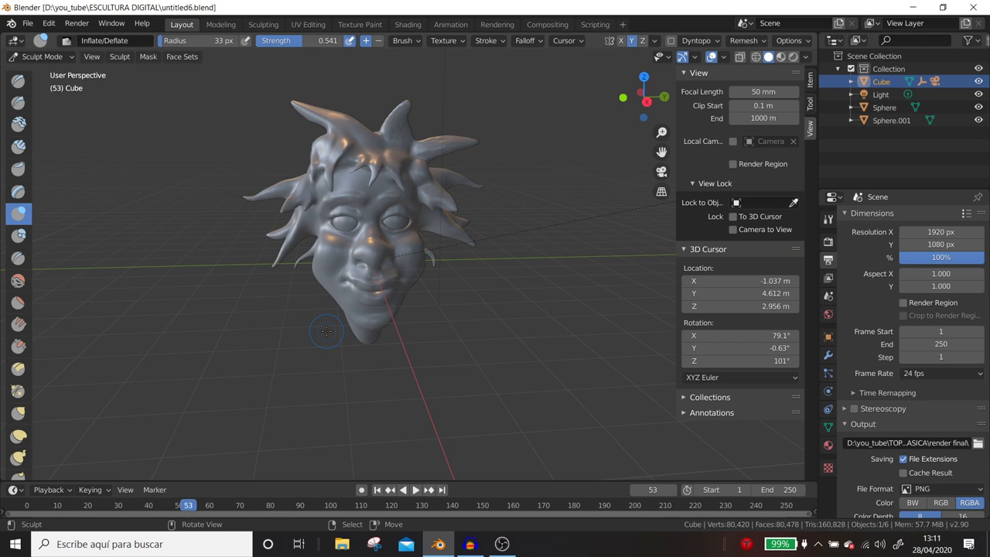
{"action": "middle_click_drag", "start_coordinate": [327, 331], "coordinate": [471, 276]}
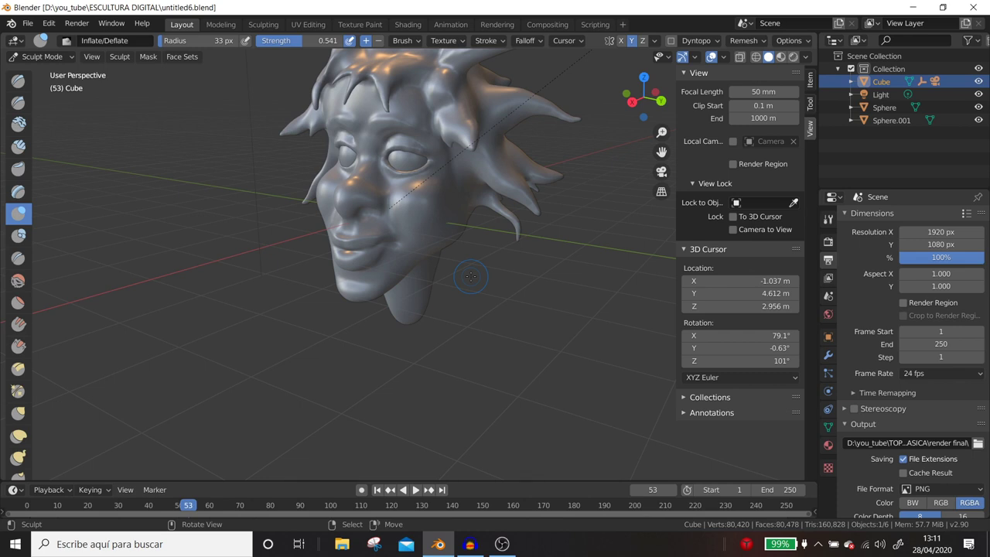
{"action": "middle_click_drag", "start_coordinate": [458, 239], "coordinate": [402, 247]}
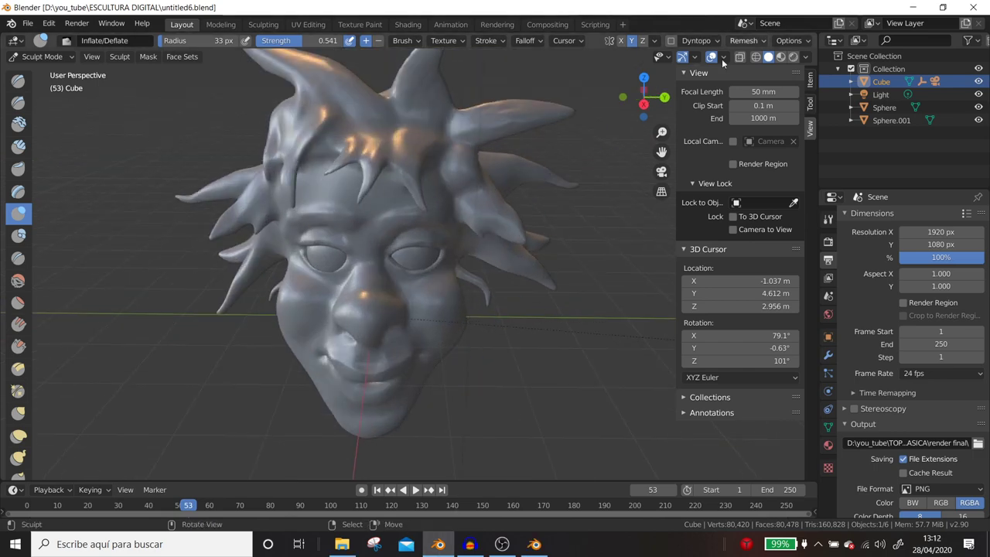
{"action": "key", "text": "Home"}
{"action": "left_click", "coordinate": [744, 40]}
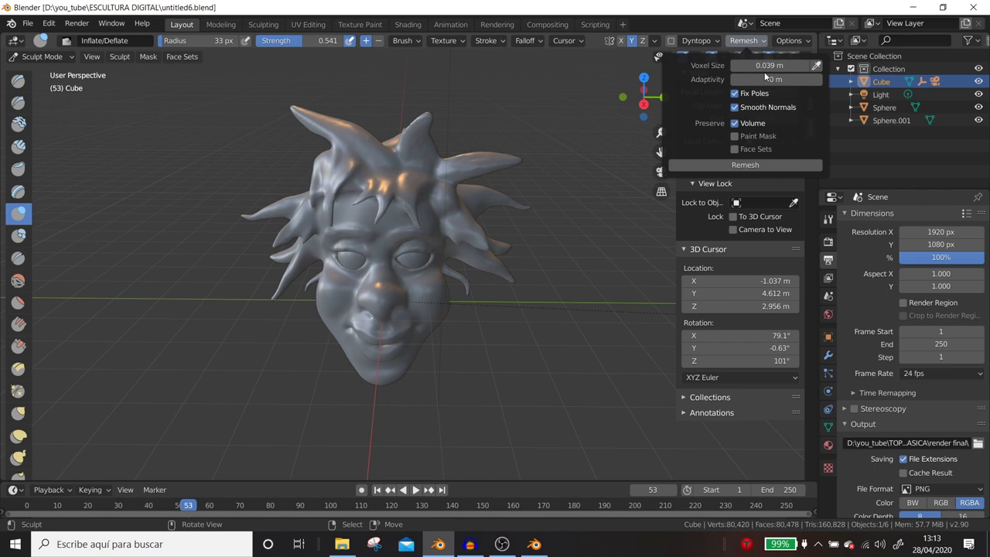
{"action": "middle_click_drag", "start_coordinate": [646, 157], "coordinate": [350, 246]}
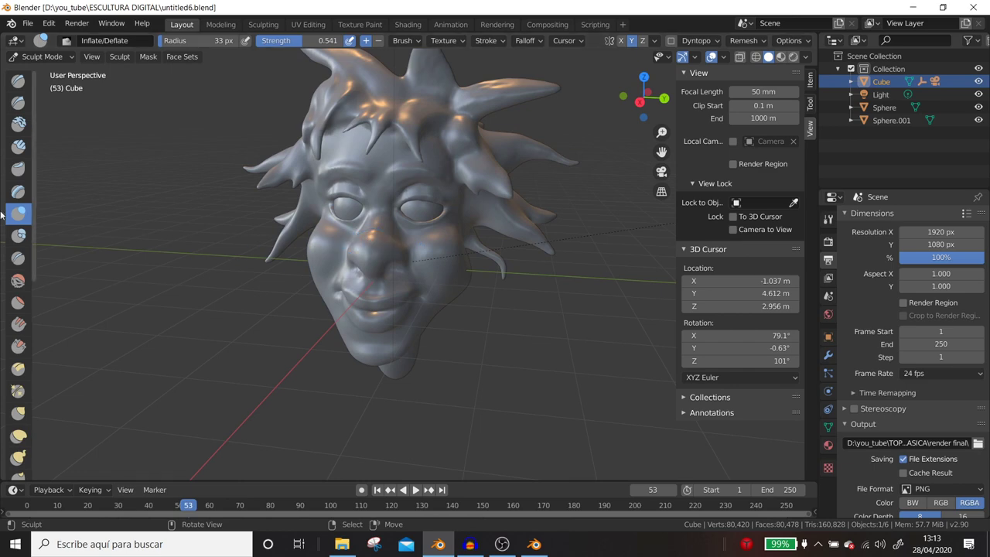
Go to the Modeling workspace, pan away from the head, and add a new cube mesh.
{"action": "left_click", "coordinate": [216, 24]}
{"action": "left_click", "coordinate": [183, 25]}
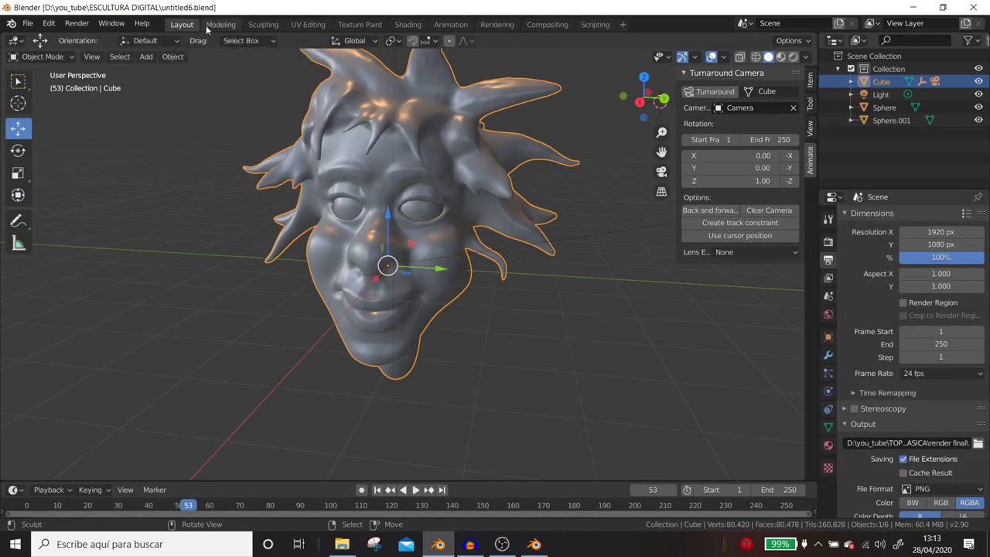
{"action": "left_click", "coordinate": [221, 24]}
{"action": "middle_click_drag", "start_coordinate": [393, 222], "coordinate": [419, 252], "text": "shift"}
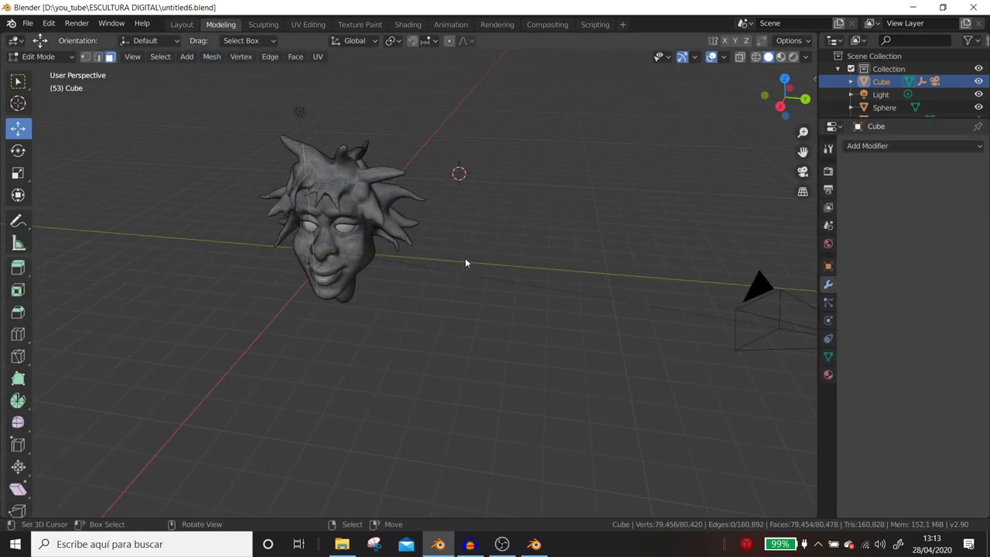
{"action": "key", "text": "shift+a"}
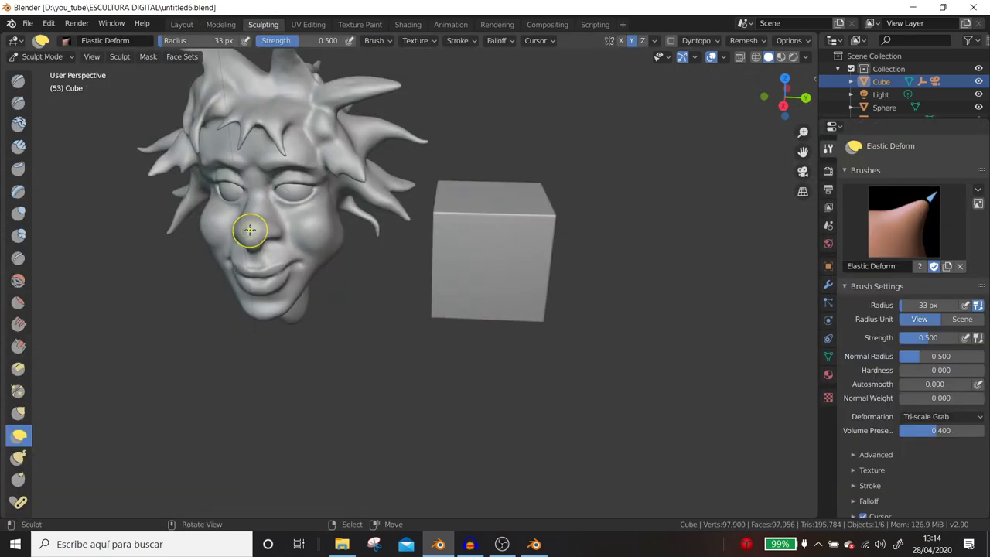
Inflate bumps on the cube's front and top faces, raising brush strength to 1.000.
{"action": "left_click", "coordinate": [19, 213]}
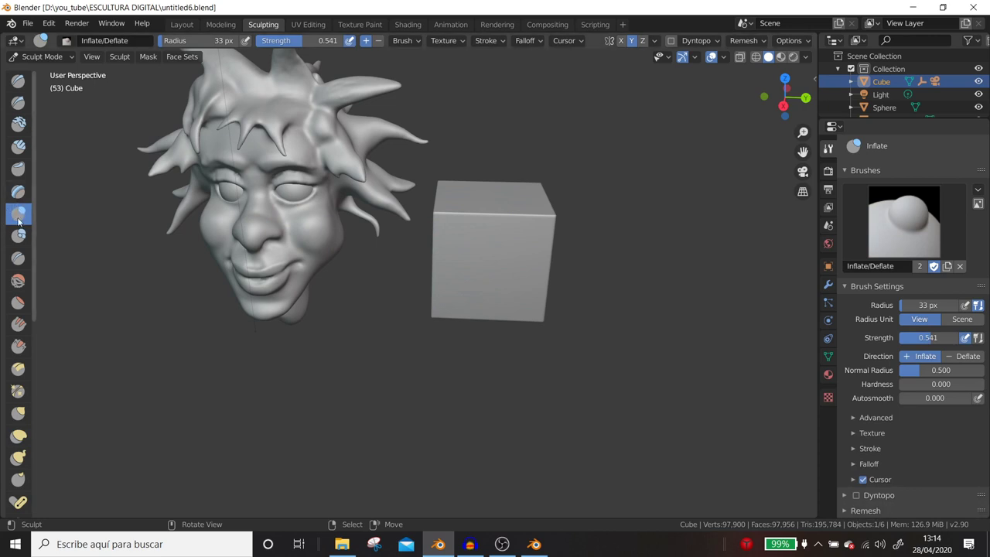
{"action": "mouse_move", "coordinate": [481, 262]}
{"action": "left_mouse_down"}
{"action": "mouse_move", "coordinate": [492, 272]}
{"action": "mouse_move", "coordinate": [479, 264]}
{"action": "left_mouse_up"}
{"action": "middle_click_drag", "start_coordinate": [480, 189], "coordinate": [483, 229]}
{"action": "left_click_drag", "start_coordinate": [483, 230], "coordinate": [486, 234]}
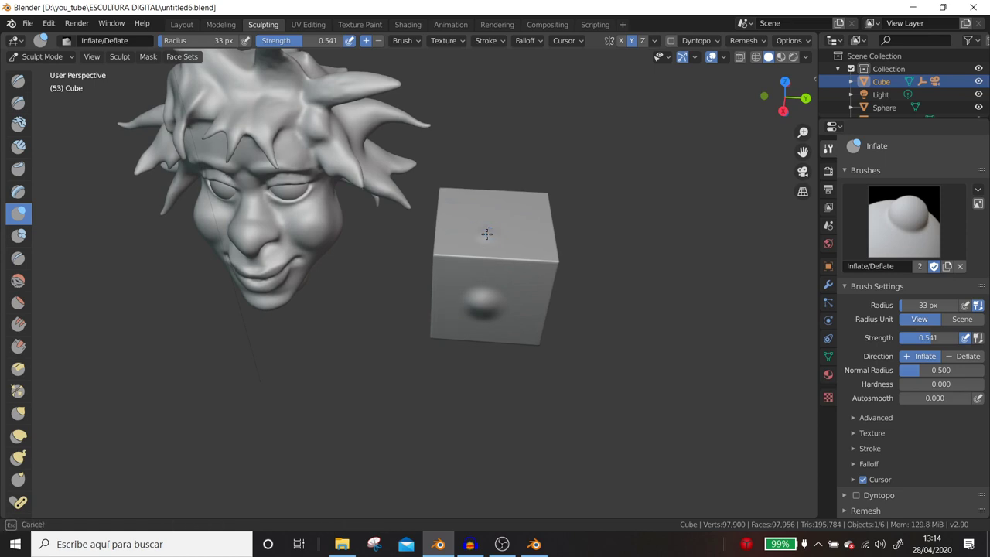
{"action": "left_click_drag", "start_coordinate": [486, 234], "coordinate": [486, 233]}
{"action": "left_click_drag", "start_coordinate": [309, 40], "coordinate": [345, 41]}
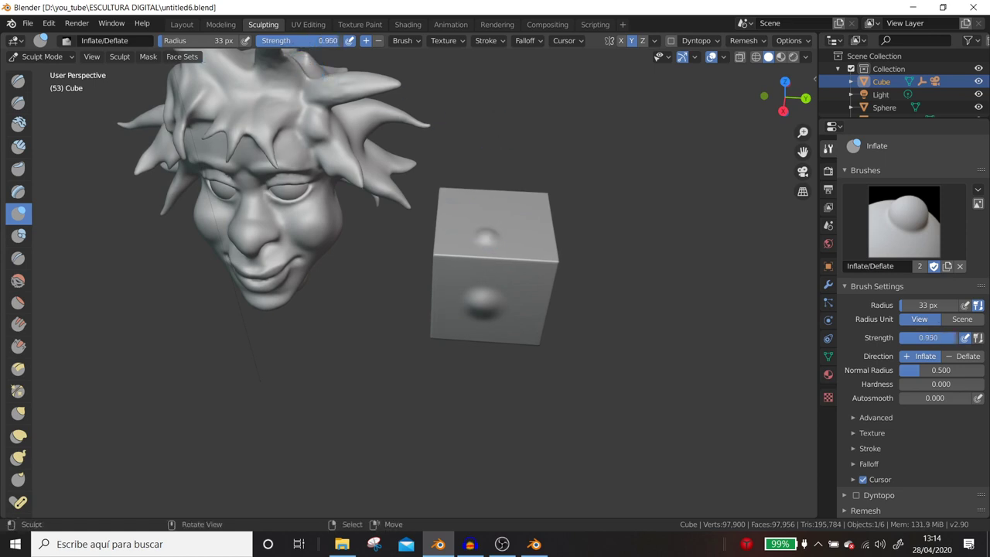
{"action": "left_click_drag", "start_coordinate": [525, 204], "coordinate": [524, 203]}
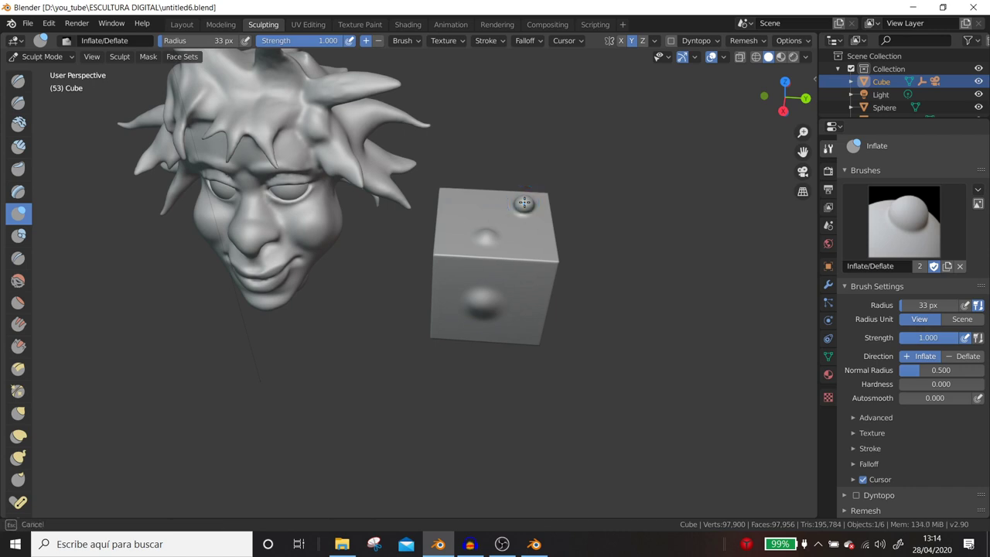
Inflate another bulge on a different side of the cube and view it beside the face.
{"action": "mouse_move", "coordinate": [524, 203]}
{"action": "middle_mouse_down"}
{"action": "mouse_move", "coordinate": [441, 232]}
{"action": "mouse_move", "coordinate": [515, 252]}
{"action": "mouse_move", "coordinate": [524, 243]}
{"action": "mouse_move", "coordinate": [420, 254]}
{"action": "middle_mouse_up"}
{"action": "left_click_drag", "start_coordinate": [400, 234], "coordinate": [417, 239]}
{"action": "mouse_move", "coordinate": [418, 240]}
{"action": "middle_mouse_down"}
{"action": "mouse_move", "coordinate": [507, 321]}
{"action": "mouse_move", "coordinate": [541, 230]}
{"action": "middle_mouse_up"}
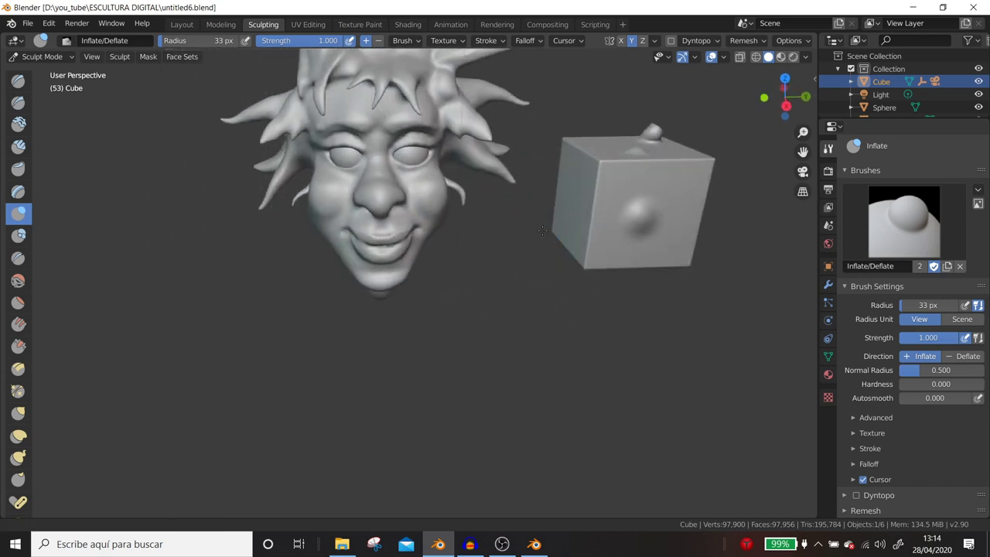
{"action": "middle_click_drag", "start_coordinate": [447, 246], "coordinate": [421, 211]}
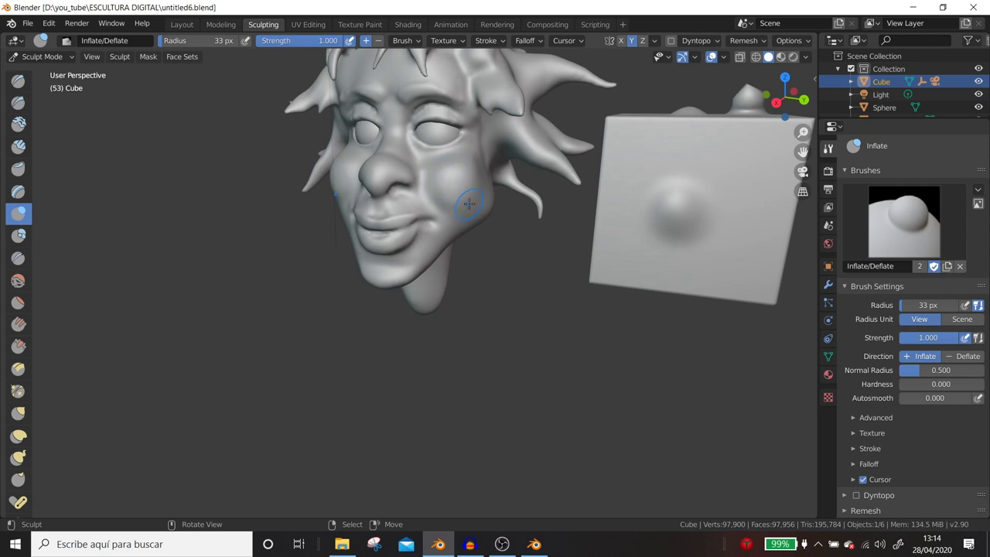
{"action": "middle_click_drag", "start_coordinate": [466, 257], "coordinate": [433, 232]}
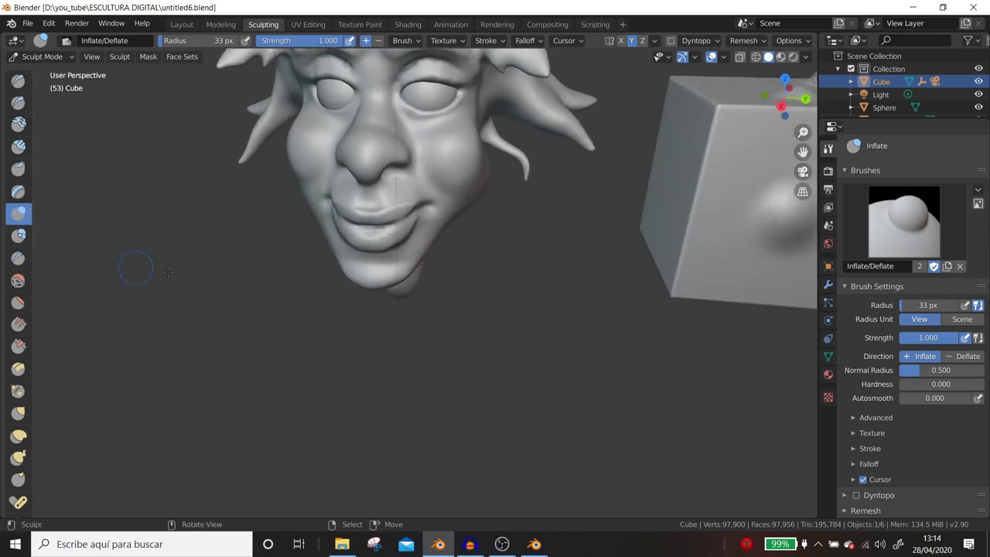
{"action": "mouse_move", "coordinate": [201, 278]}
{"action": "middle_mouse_down"}
{"action": "mouse_move", "coordinate": [351, 319]}
{"action": "mouse_move", "coordinate": [371, 155]}
{"action": "middle_mouse_up"}
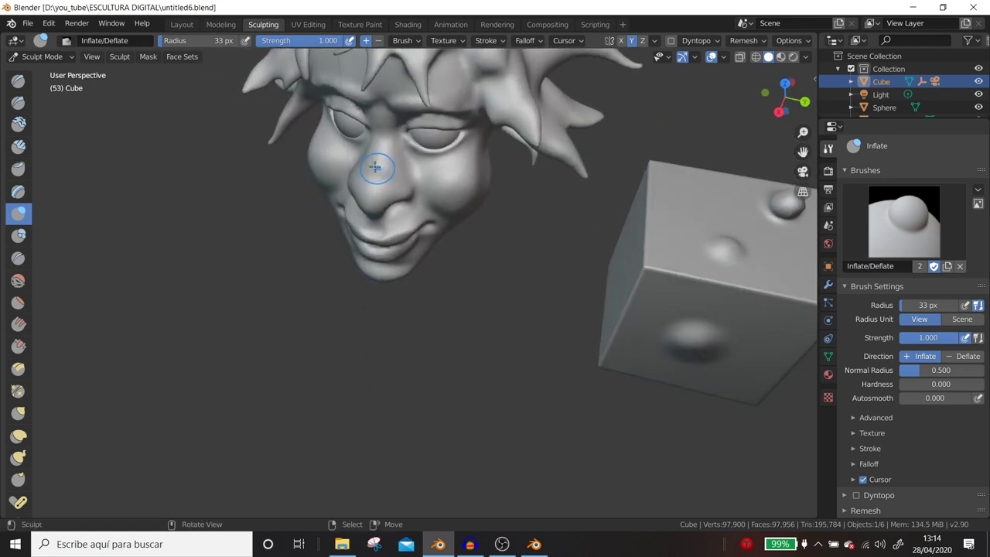
{"action": "middle_click_drag", "start_coordinate": [464, 265], "coordinate": [193, 267]}
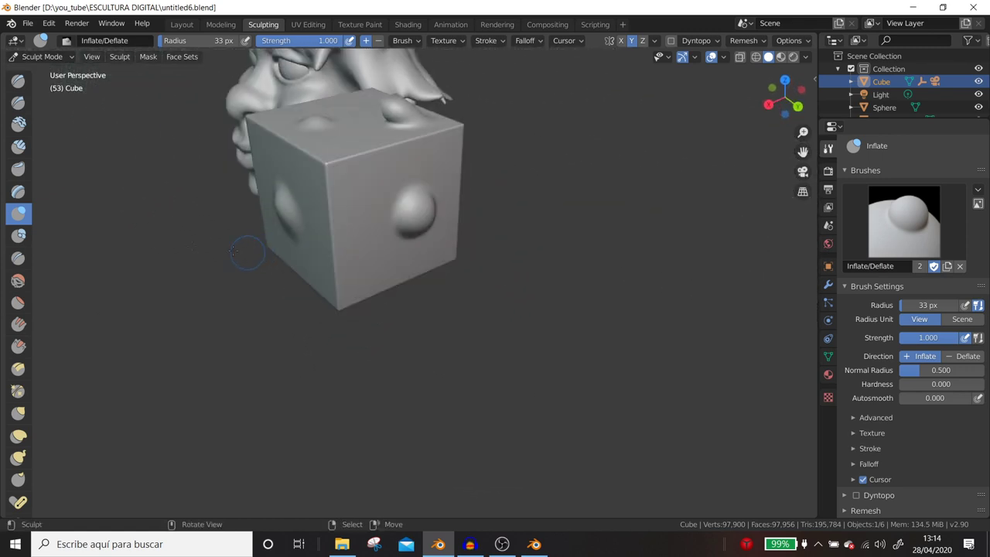
Carve creases with the Crease brush across the cube's front and upper-left faces.
{"action": "left_click", "coordinate": [20, 267]}
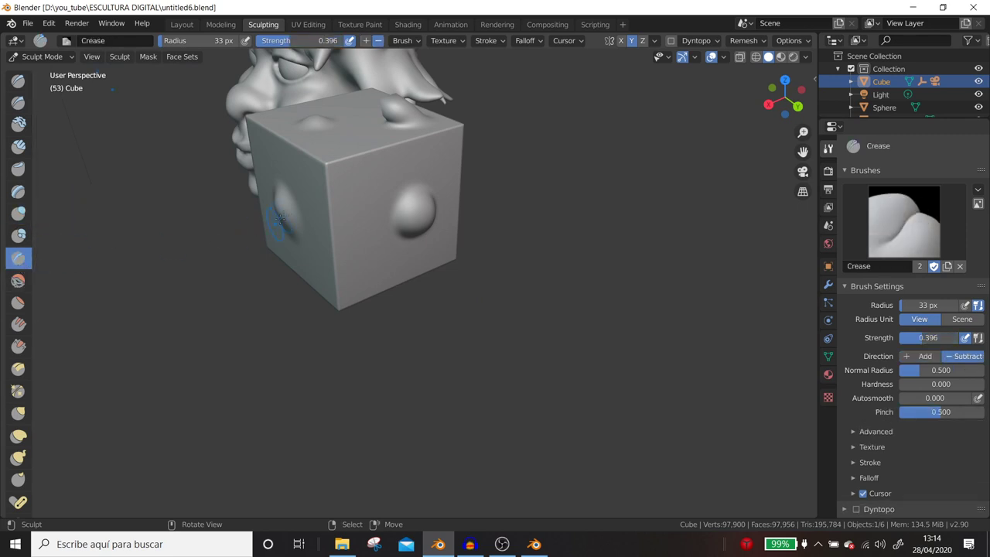
{"action": "middle_click_drag", "start_coordinate": [288, 218], "coordinate": [331, 232]}
{"action": "left_click_drag", "start_coordinate": [330, 232], "coordinate": [334, 231]}
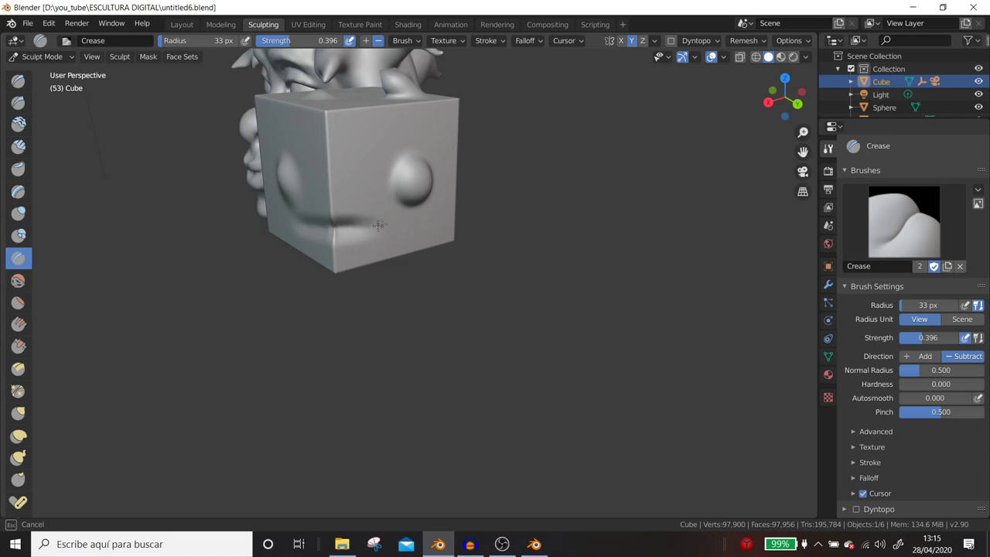
{"action": "left_click_drag", "start_coordinate": [376, 223], "coordinate": [290, 225]}
{"action": "left_click_drag", "start_coordinate": [396, 225], "coordinate": [370, 224]}
{"action": "left_click_drag", "start_coordinate": [290, 164], "coordinate": [358, 182]}
Increase the Crease radius to 11 px and carve a faint crease across the cube's front edge.
{"action": "left_click_drag", "start_coordinate": [197, 40], "coordinate": [220, 40]}
{"action": "mouse_move", "coordinate": [340, 159]}
{"action": "left_mouse_down"}
{"action": "mouse_move", "coordinate": [307, 157]}
{"action": "mouse_move", "coordinate": [331, 203]}
{"action": "mouse_move", "coordinate": [326, 193]}
{"action": "left_mouse_up"}
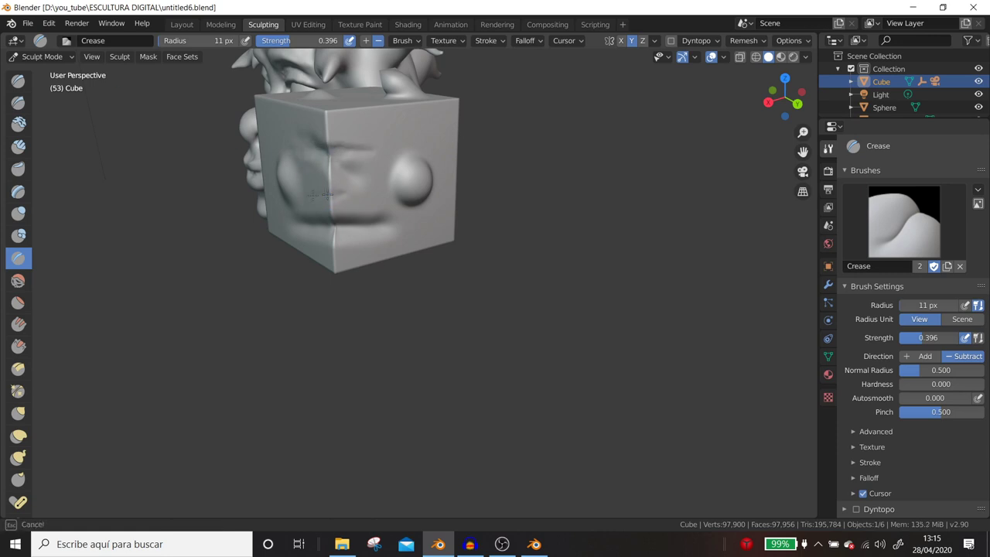
{"action": "middle_click_drag", "start_coordinate": [313, 190], "coordinate": [370, 208]}
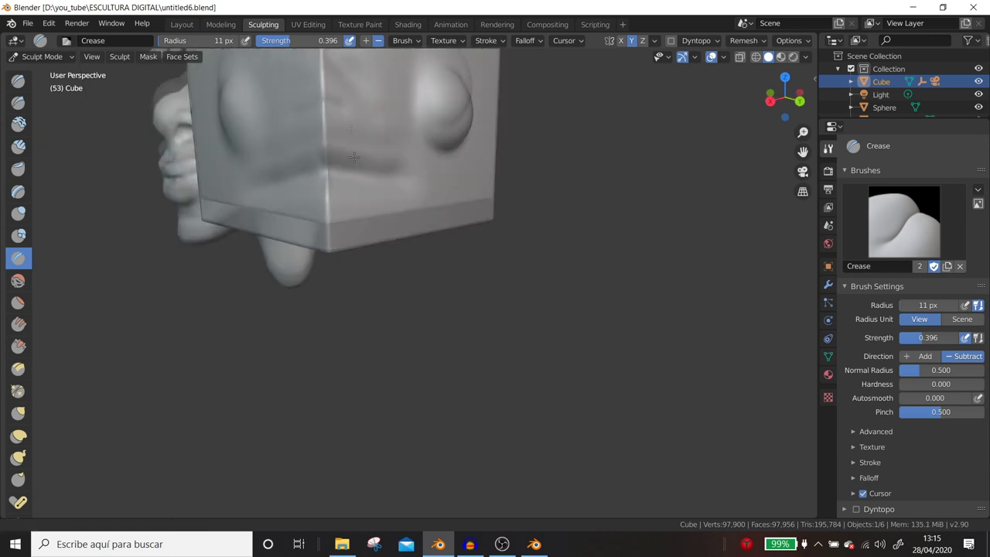
{"action": "scroll", "coordinate": [370, 207], "scroll_direction": "up", "scroll_amount": 2}
{"action": "left_click_drag", "start_coordinate": [344, 199], "coordinate": [396, 224]}
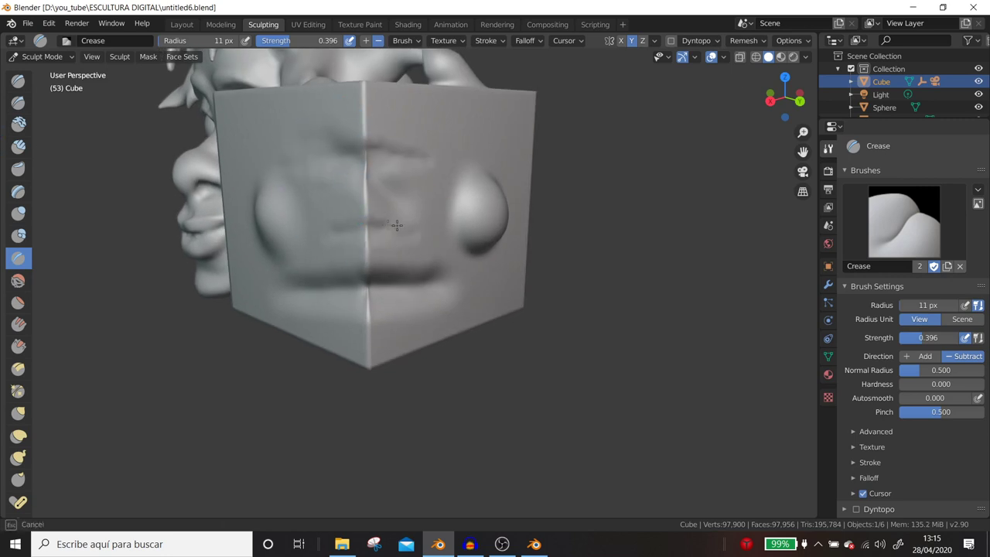
{"action": "left_click_drag", "start_coordinate": [334, 224], "coordinate": [354, 209]}
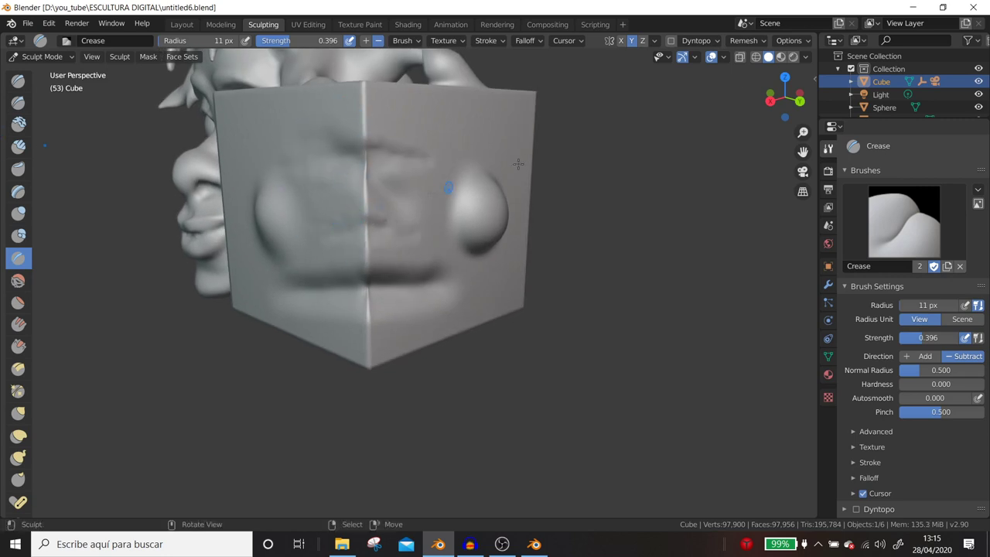
{"action": "left_click", "coordinate": [743, 40]}
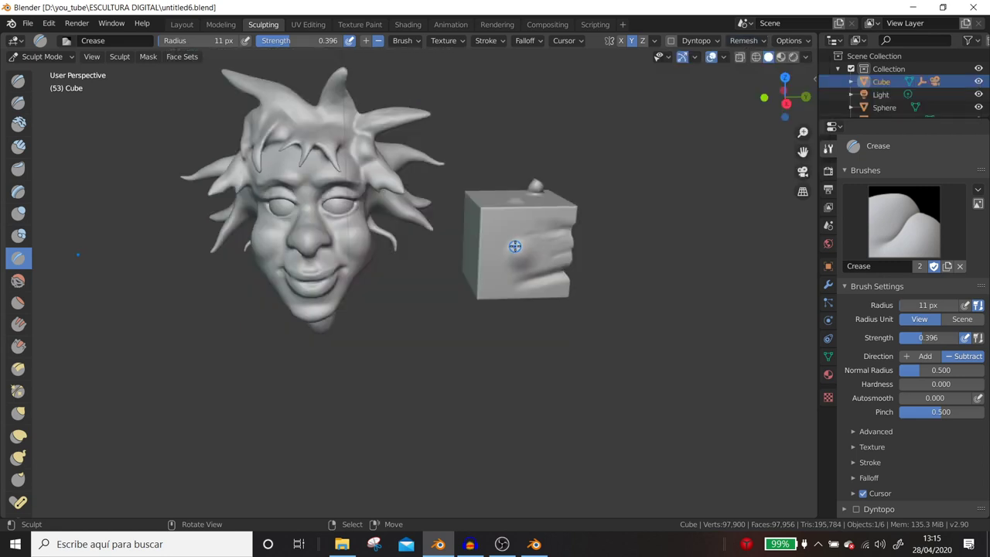
{"action": "left_click", "coordinate": [18, 436]}
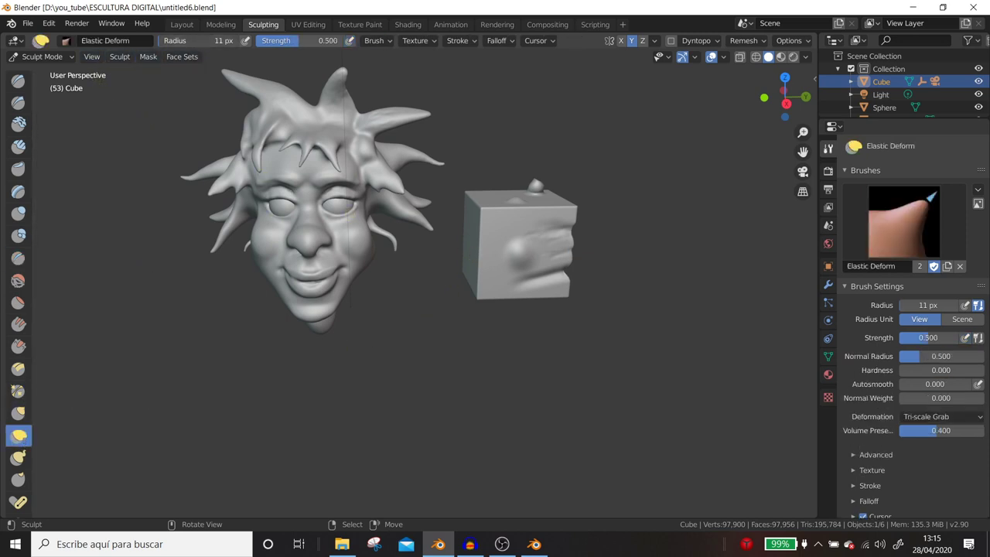
Adjust the Elastic Deform brush radius, settling on 127 px.
{"action": "left_click_drag", "start_coordinate": [217, 40], "coordinate": [263, 40]}
{"action": "mouse_move", "coordinate": [331, 325]}
{"action": "middle_mouse_down"}
{"action": "mouse_move", "coordinate": [327, 294]}
{"action": "mouse_move", "coordinate": [334, 327]}
{"action": "middle_mouse_up"}
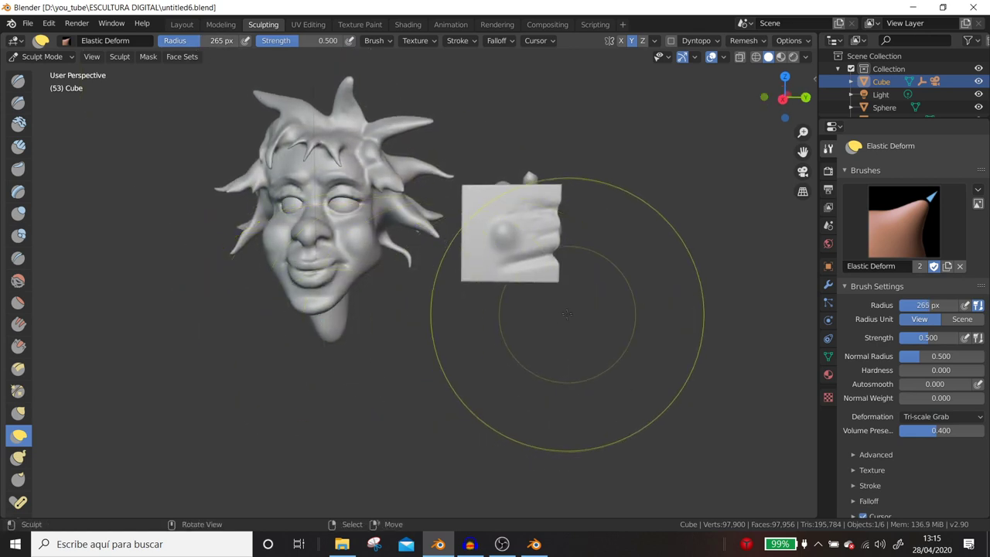
{"action": "scroll", "coordinate": [611, 342], "scroll_direction": "up", "scroll_amount": 2}
{"action": "left_click_drag", "start_coordinate": [216, 41], "coordinate": [163, 40]}
{"action": "middle_click_drag", "start_coordinate": [395, 188], "coordinate": [491, 146]}
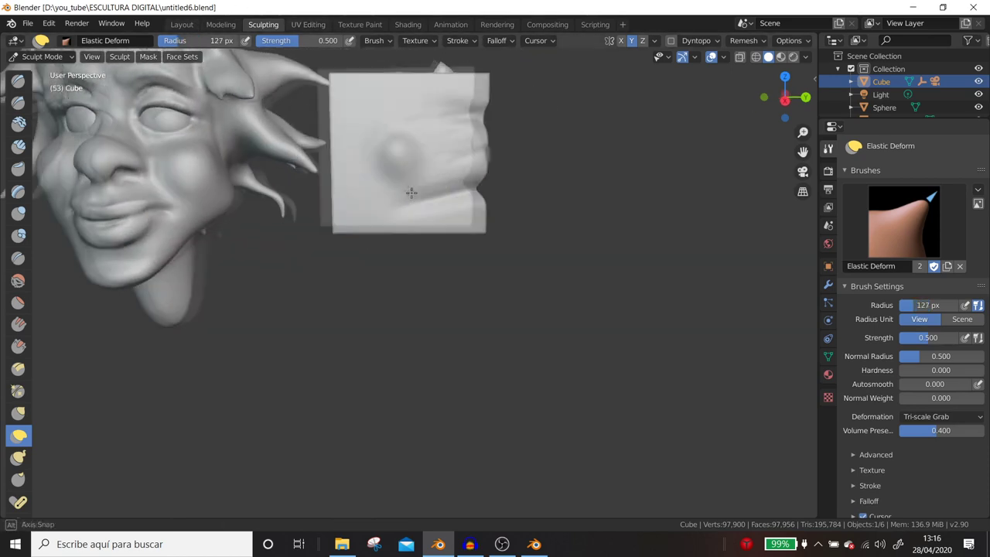
Pull the cube's right side, top and front outward into a tapering, lumpy wedge.
{"action": "left_click_drag", "start_coordinate": [490, 147], "coordinate": [552, 155]}
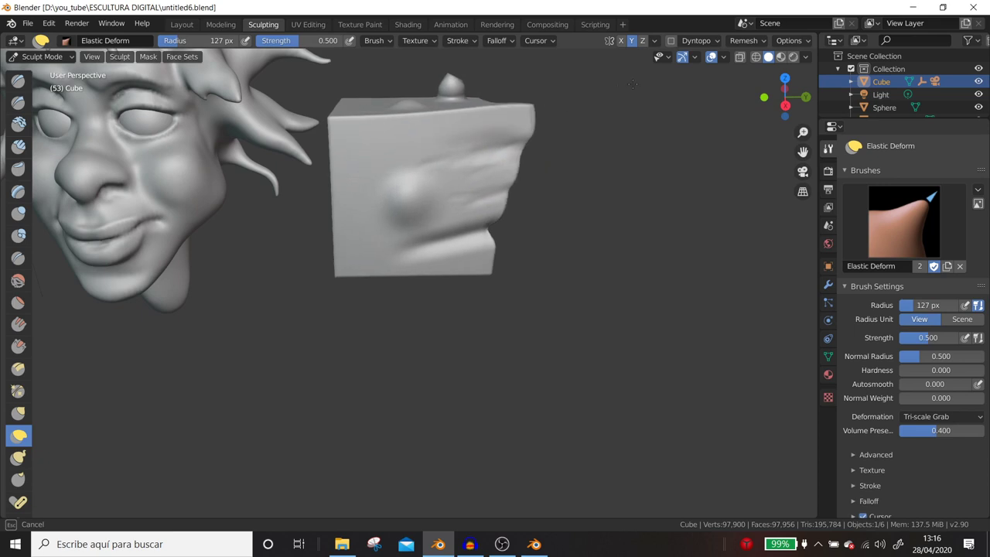
{"action": "middle_click_drag", "start_coordinate": [552, 154], "coordinate": [537, 233]}
{"action": "left_click_drag", "start_coordinate": [537, 233], "coordinate": [453, 260]}
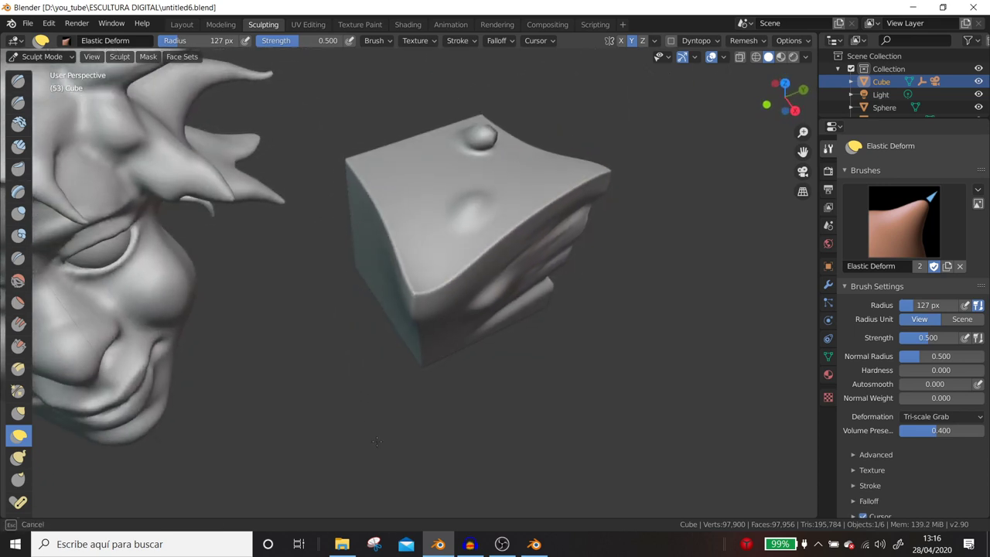
{"action": "middle_click_drag", "start_coordinate": [453, 261], "coordinate": [347, 201]}
{"action": "left_click_drag", "start_coordinate": [348, 201], "coordinate": [364, 124]}
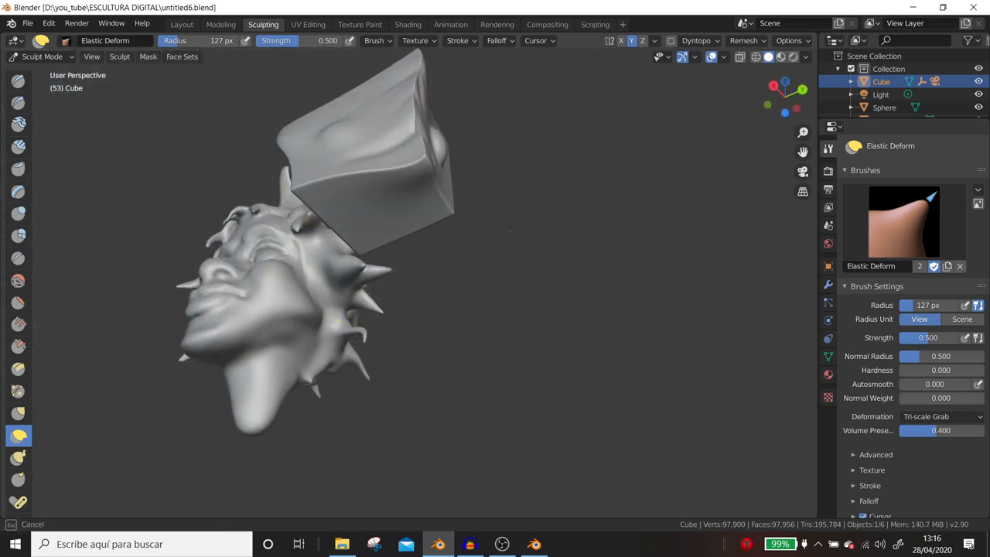
{"action": "mouse_move", "coordinate": [486, 251]}
{"action": "middle_mouse_down"}
{"action": "mouse_move", "coordinate": [474, 347]}
{"action": "mouse_move", "coordinate": [464, 298]}
{"action": "middle_mouse_up"}
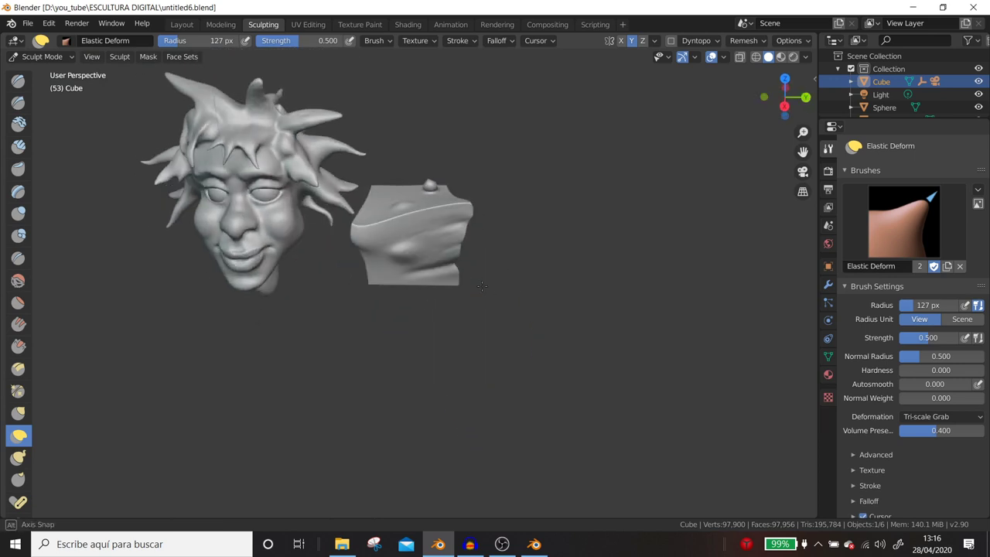
{"action": "left_click_drag", "start_coordinate": [402, 244], "coordinate": [396, 216]}
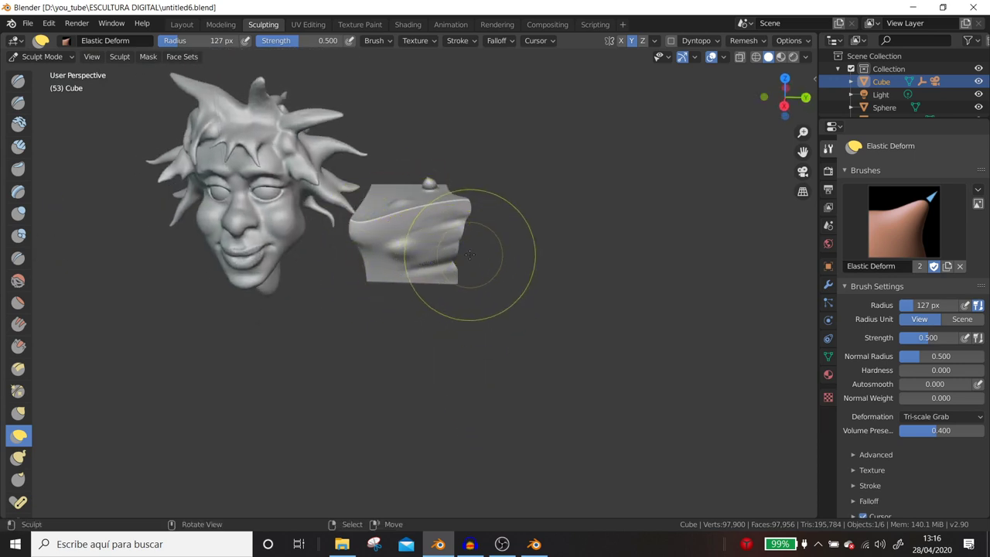
{"action": "mouse_move", "coordinate": [464, 232]}
{"action": "left_mouse_down"}
{"action": "mouse_move", "coordinate": [535, 235]}
{"action": "mouse_move", "coordinate": [795, 188]}
{"action": "left_mouse_up"}
{"action": "mouse_move", "coordinate": [795, 188]}
{"action": "middle_mouse_down"}
{"action": "mouse_move", "coordinate": [424, 237]}
{"action": "mouse_move", "coordinate": [563, 291]}
{"action": "middle_mouse_up"}
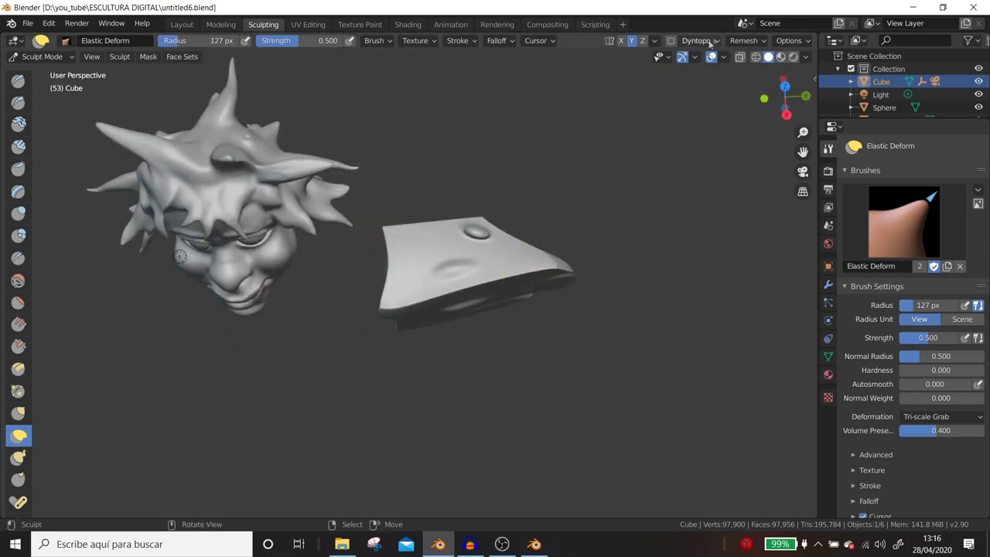
{"action": "middle_click_drag", "start_coordinate": [585, 209], "coordinate": [611, 203]}
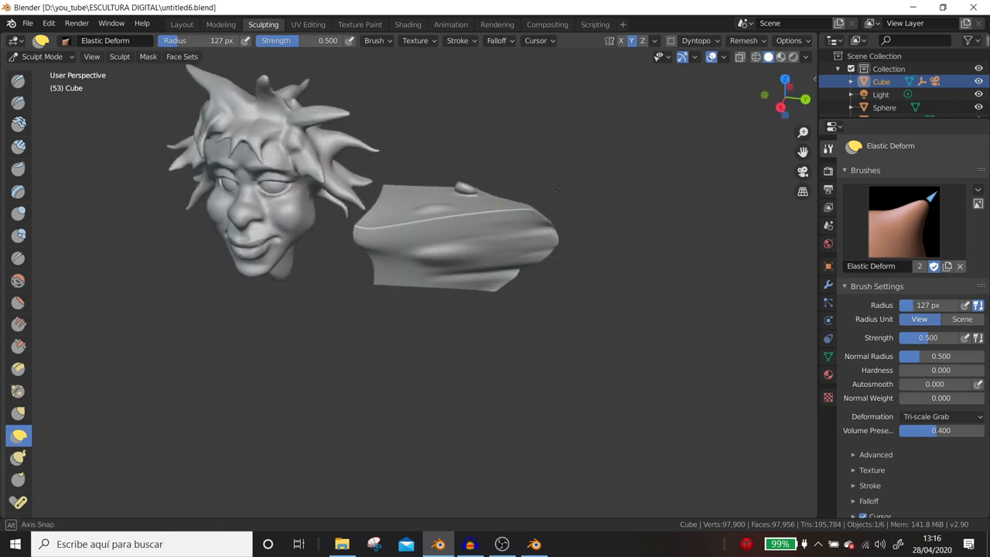
Remesh the deformed cube for even detail, then view the scene from the front.
{"action": "left_click", "coordinate": [740, 43]}
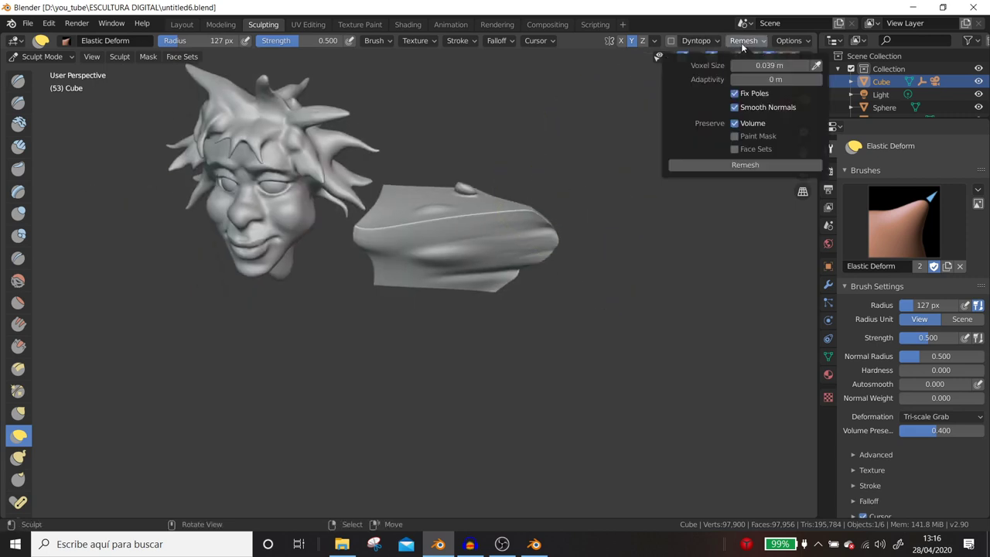
{"action": "left_click", "coordinate": [718, 164]}
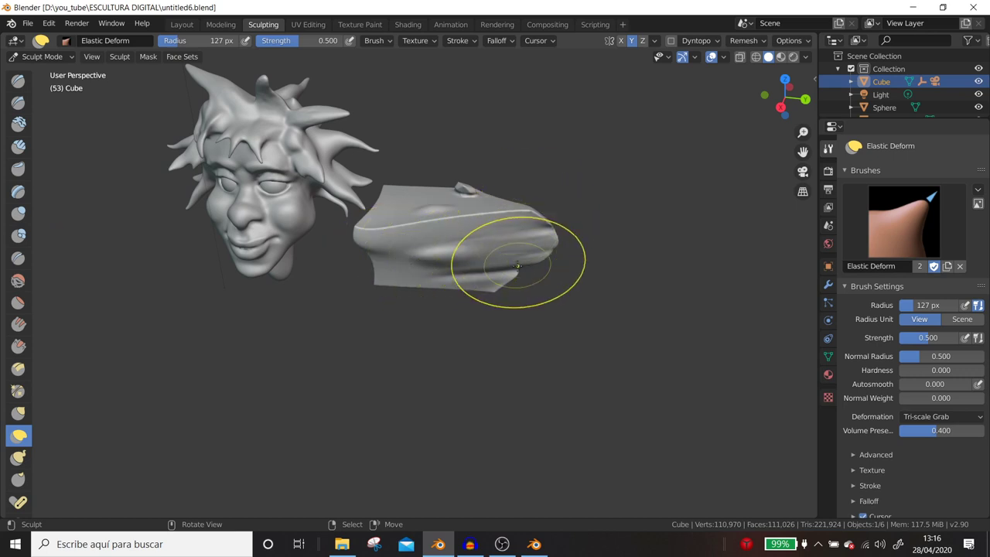
{"action": "scroll", "coordinate": [446, 289], "scroll_direction": "up", "scroll_amount": 3}
{"action": "middle_click_drag", "start_coordinate": [447, 289], "coordinate": [397, 310]}
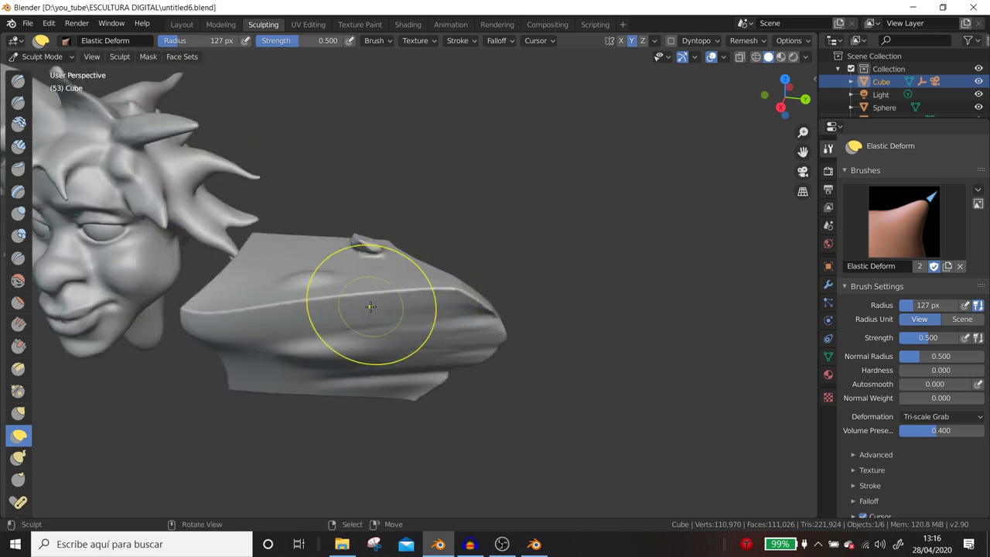
{"action": "middle_click_drag", "start_coordinate": [370, 306], "coordinate": [242, 409]}
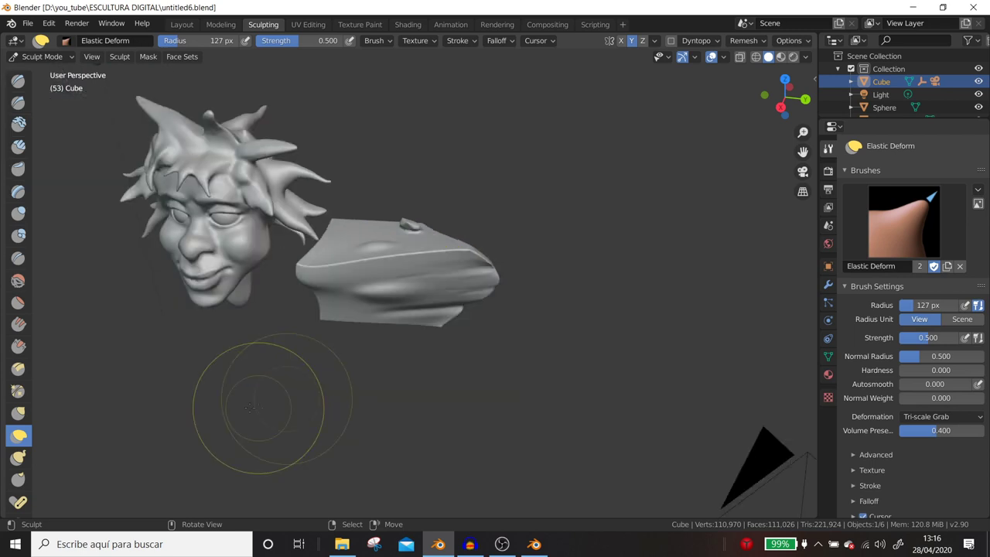
With Snake Hook at 33 px radius, pull a horn-like spike up from the cube's top.
{"action": "left_click", "coordinate": [19, 457]}
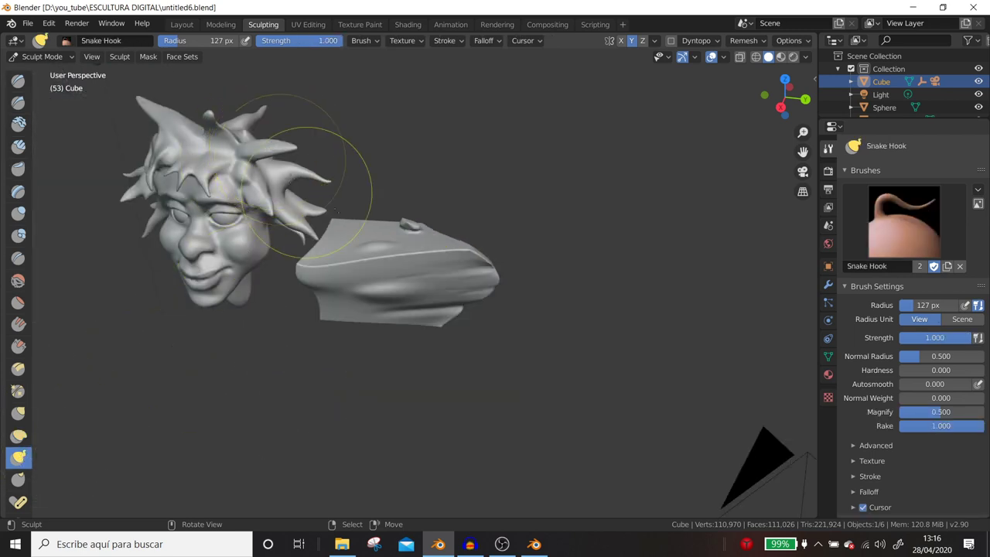
{"action": "middle_click_drag", "start_coordinate": [355, 190], "coordinate": [456, 236]}
{"action": "mouse_move", "coordinate": [420, 236]}
{"action": "left_mouse_down"}
{"action": "mouse_move", "coordinate": [449, 205]}
{"action": "mouse_move", "coordinate": [474, 200]}
{"action": "left_mouse_up"}
{"action": "left_click_drag", "start_coordinate": [205, 41], "coordinate": [174, 40]}
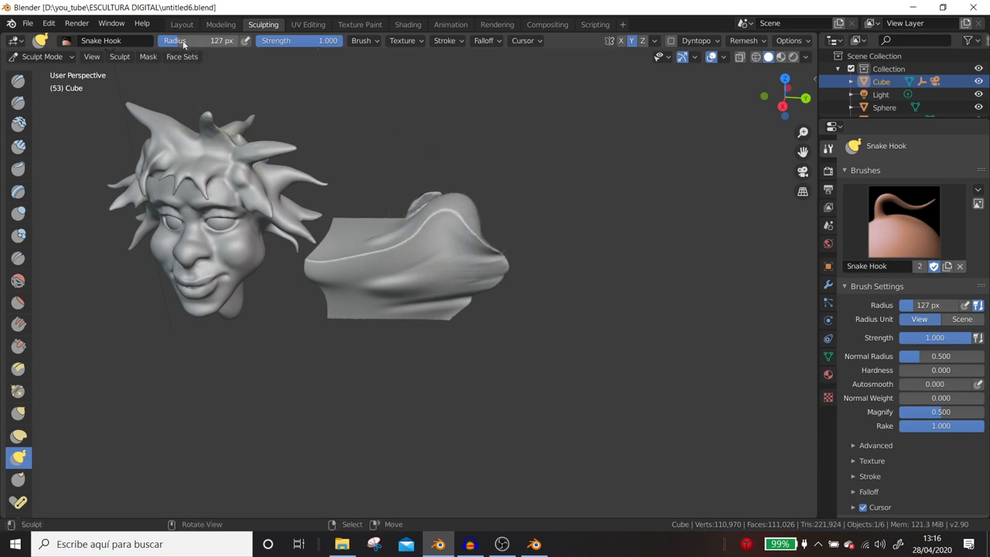
{"action": "left_click_drag", "start_coordinate": [456, 206], "coordinate": [516, 143]}
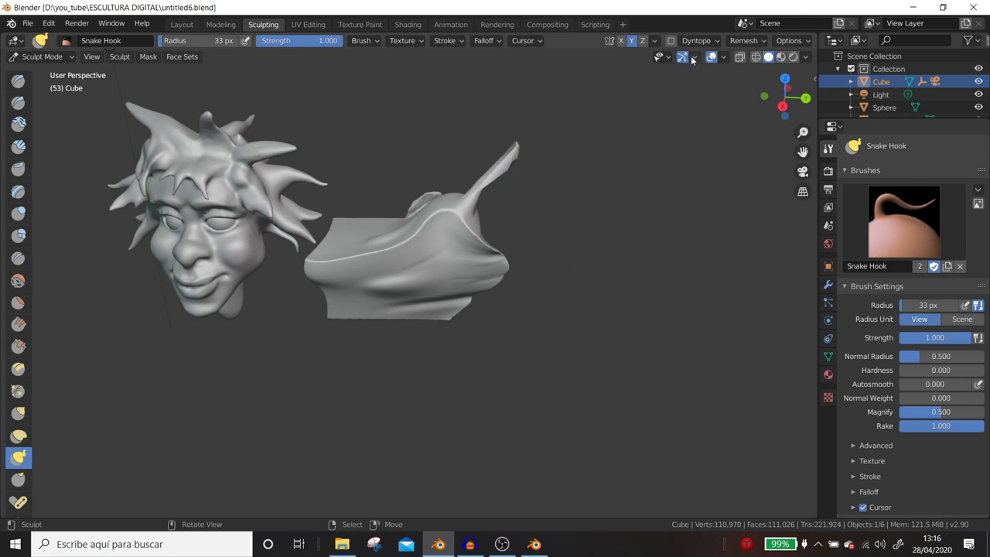
{"action": "mouse_move", "coordinate": [552, 210]}
{"action": "middle_mouse_down"}
{"action": "mouse_move", "coordinate": [530, 292]}
{"action": "mouse_move", "coordinate": [442, 176]}
{"action": "middle_mouse_up"}
{"action": "middle_click_drag", "start_coordinate": [409, 139], "coordinate": [530, 265]}
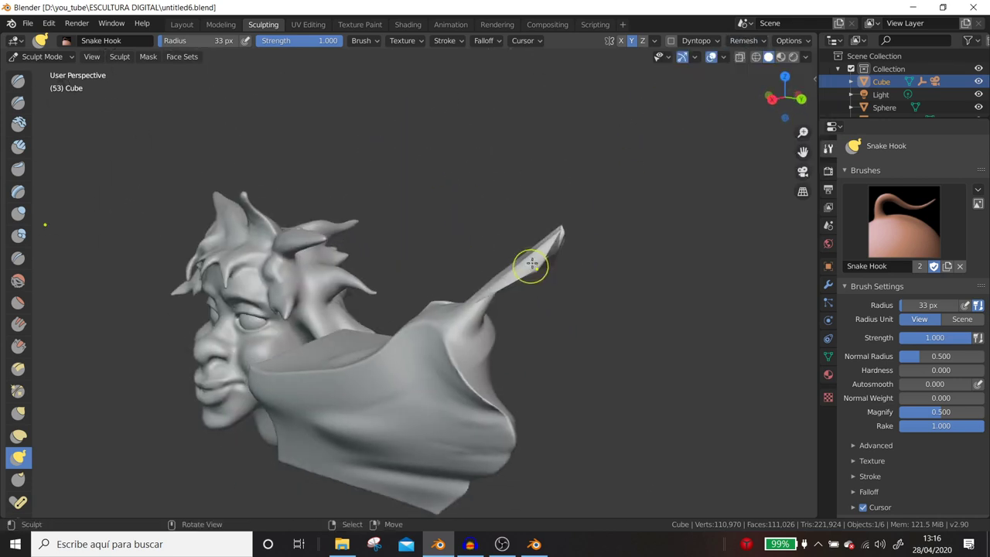
{"action": "left_click", "coordinate": [743, 41]}
Remesh the cube for even geometry, then pull the horn tip into a longer curving point.
{"action": "left_click", "coordinate": [726, 164]}
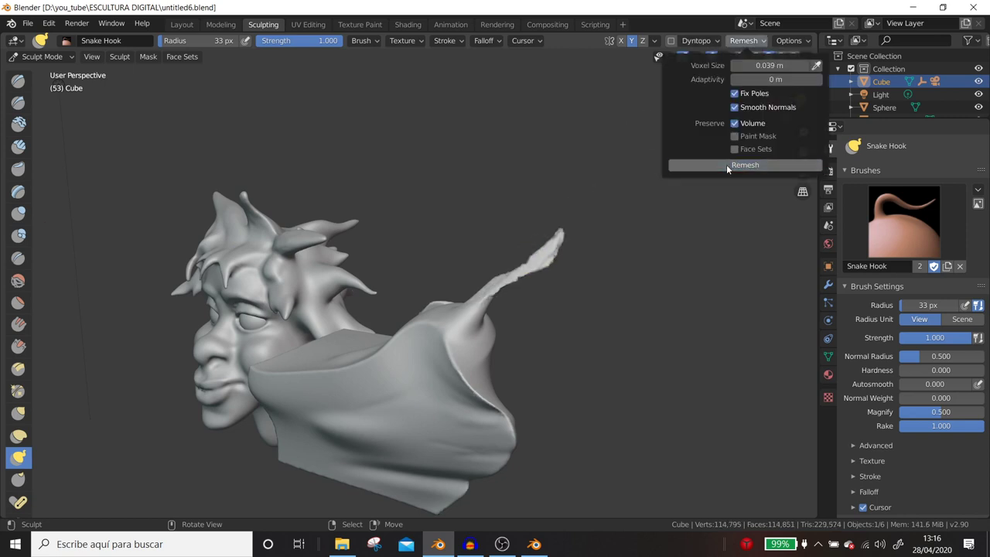
{"action": "middle_click_drag", "start_coordinate": [562, 269], "coordinate": [638, 314]}
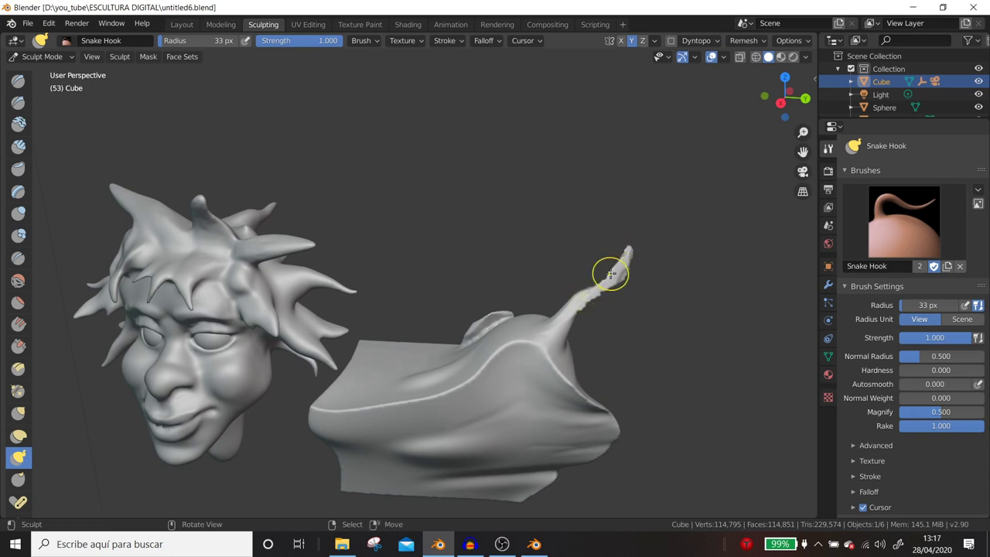
{"action": "left_click_drag", "start_coordinate": [617, 269], "coordinate": [591, 294], "text": "shift"}
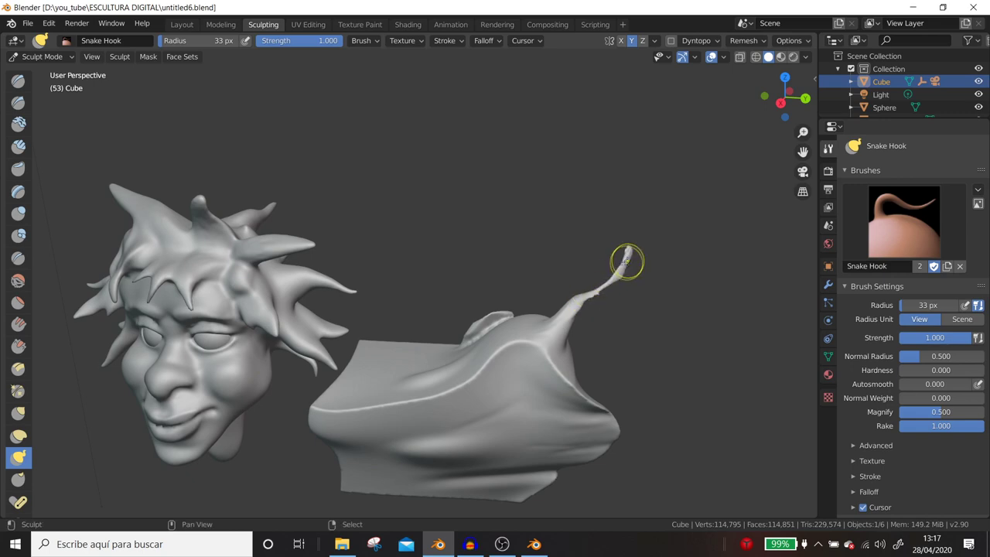
{"action": "mouse_move", "coordinate": [596, 307]}
{"action": "middle_mouse_down"}
{"action": "mouse_move", "coordinate": [524, 313]}
{"action": "mouse_move", "coordinate": [523, 270]}
{"action": "mouse_move", "coordinate": [525, 377]}
{"action": "mouse_move", "coordinate": [541, 364]}
{"action": "mouse_move", "coordinate": [179, 224]}
{"action": "middle_mouse_up"}
Twist a swirl, carve a curved groove and pull a small curled hook on the cube's top.
{"action": "mouse_move", "coordinate": [486, 314]}
{"action": "middle_mouse_down"}
{"action": "mouse_move", "coordinate": [332, 270]}
{"action": "mouse_move", "coordinate": [371, 342]}
{"action": "middle_mouse_up"}
{"action": "left_click_drag", "start_coordinate": [381, 341], "coordinate": [391, 329]}
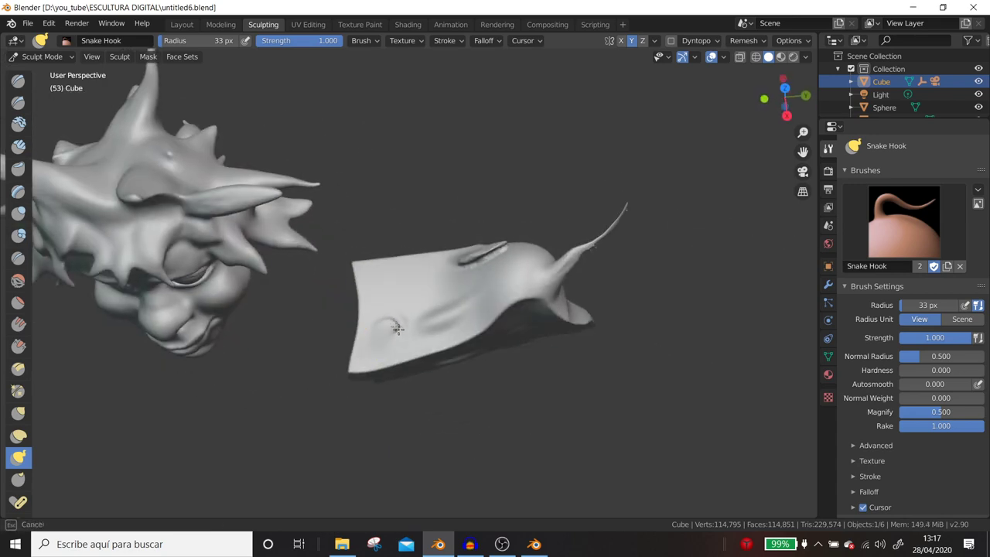
{"action": "left_click_drag", "start_coordinate": [405, 270], "coordinate": [414, 310]}
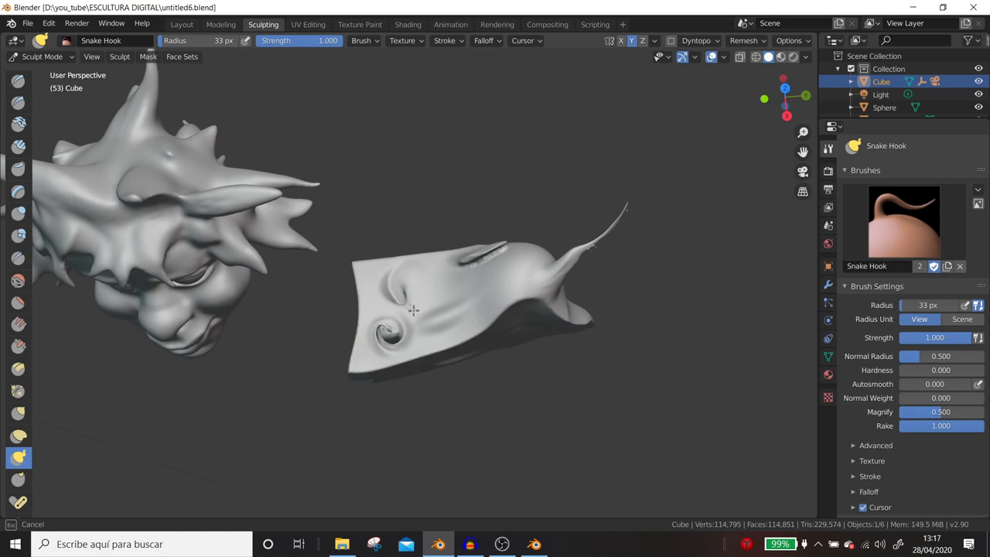
{"action": "left_click_drag", "start_coordinate": [543, 267], "coordinate": [530, 229]}
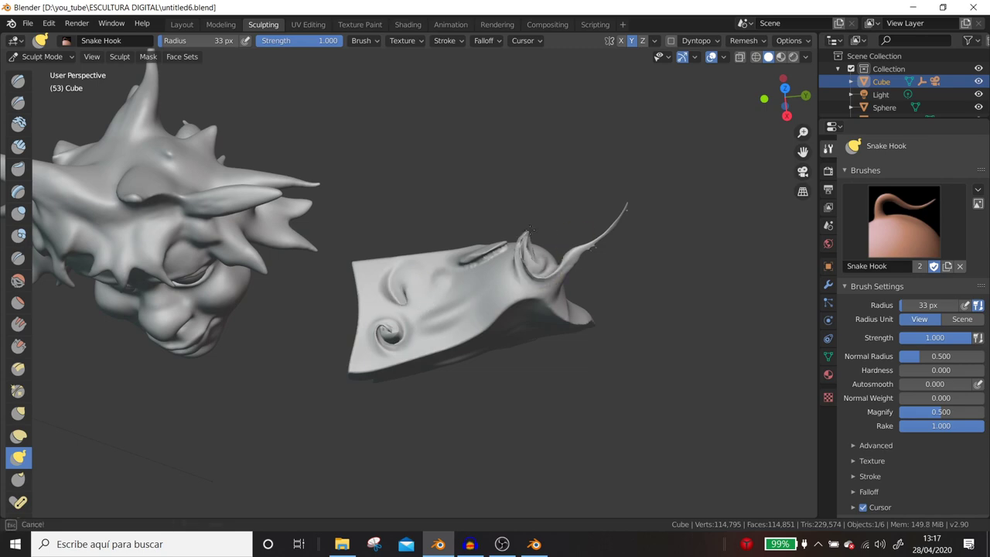
Orbit to a closer frontal view of the face and select the Elastic Deform brush.
{"action": "middle_click_drag", "start_coordinate": [532, 229], "coordinate": [467, 265]}
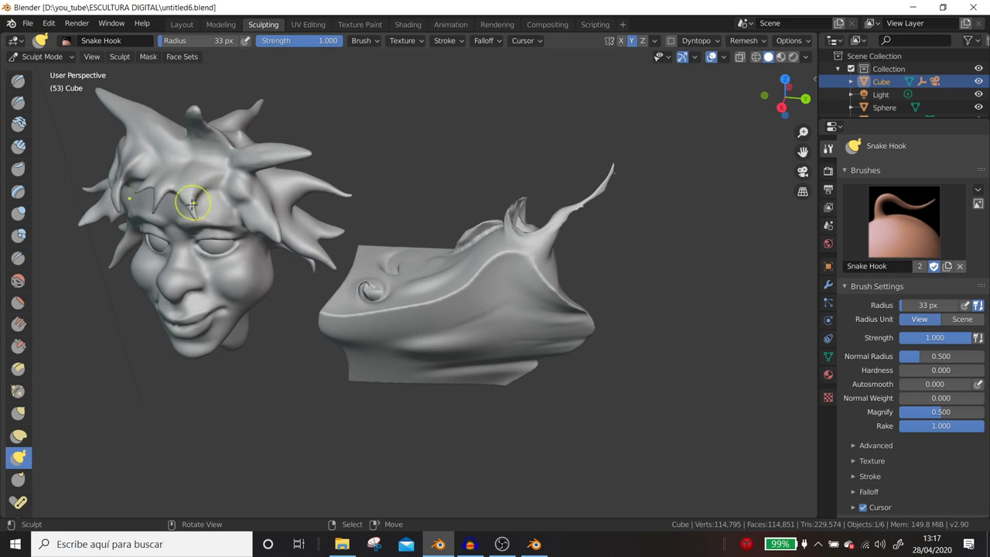
{"action": "middle_click_drag", "start_coordinate": [364, 287], "coordinate": [415, 227]}
{"action": "scroll", "coordinate": [375, 214], "scroll_direction": "up", "scroll_amount": 3}
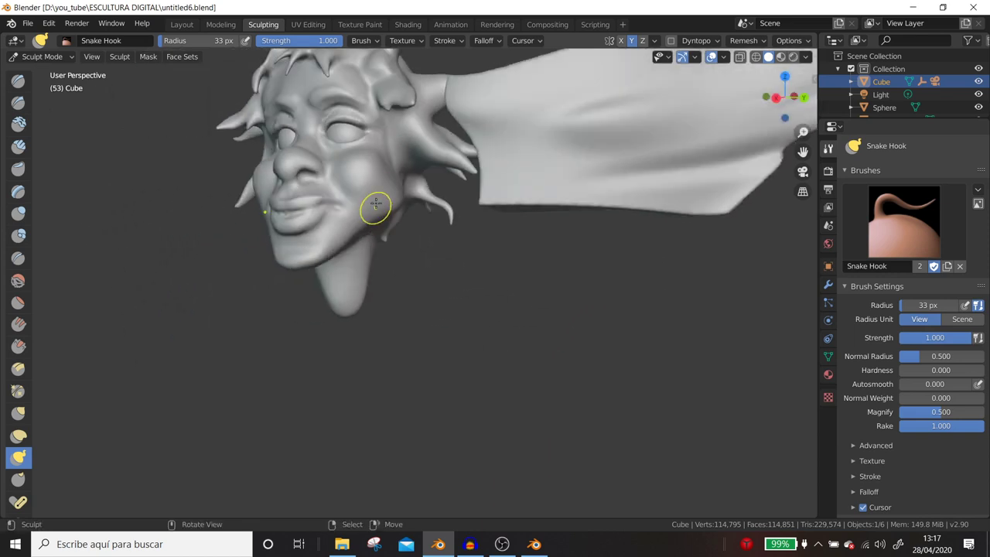
{"action": "mouse_move", "coordinate": [393, 184]}
{"action": "middle_mouse_down"}
{"action": "mouse_move", "coordinate": [418, 195]}
{"action": "mouse_move", "coordinate": [357, 187]}
{"action": "mouse_move", "coordinate": [449, 189]}
{"action": "mouse_move", "coordinate": [309, 125]}
{"action": "mouse_move", "coordinate": [470, 159]}
{"action": "mouse_move", "coordinate": [248, 195]}
{"action": "mouse_move", "coordinate": [336, 221]}
{"action": "mouse_move", "coordinate": [255, 255]}
{"action": "middle_mouse_up"}
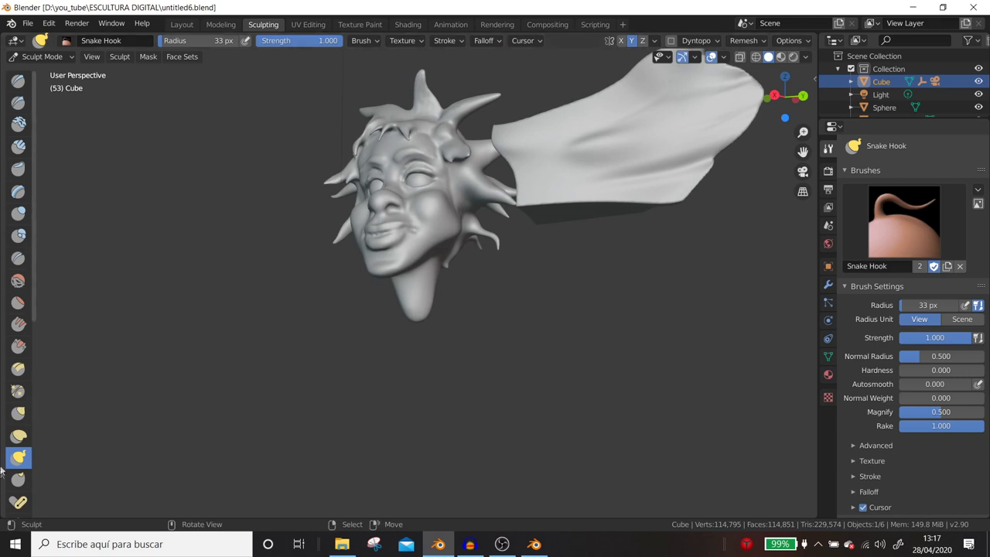
{"action": "left_click", "coordinate": [19, 436]}
{"action": "key", "text": "f"}
{"action": "left_click", "coordinate": [307, 220]}
{"action": "middle_click_drag", "start_coordinate": [307, 220], "coordinate": [470, 202]}
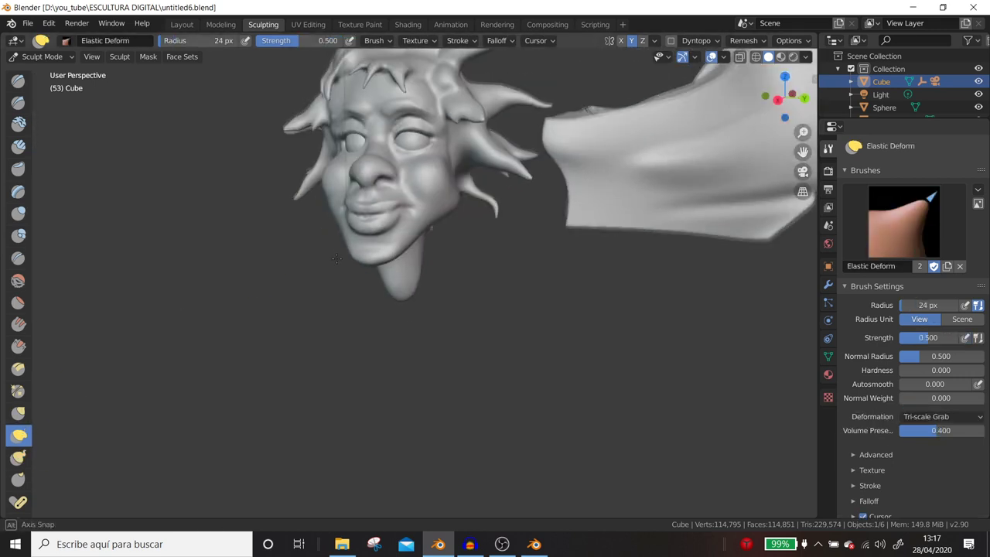
{"action": "middle_click_drag", "start_coordinate": [503, 195], "coordinate": [304, 198]}
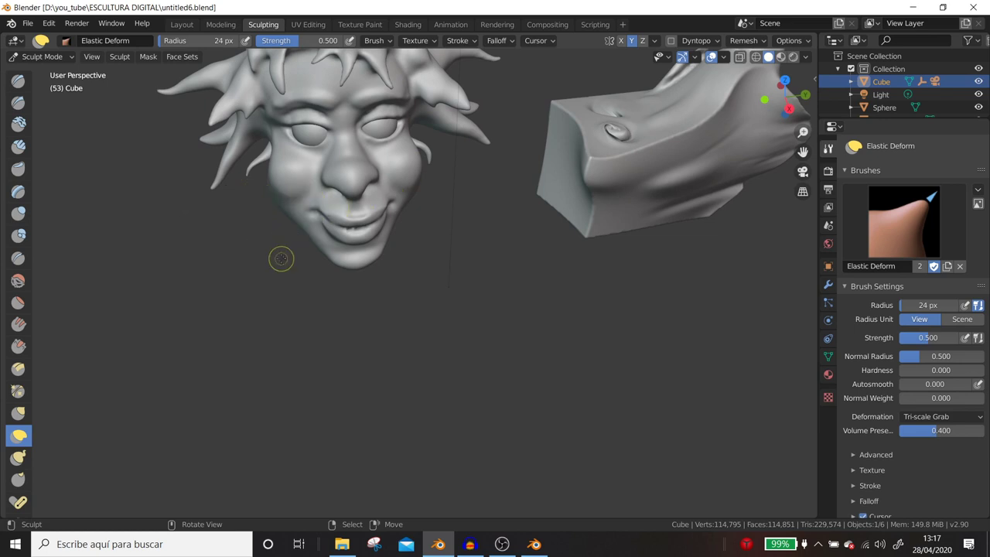
{"action": "scroll", "coordinate": [281, 258], "scroll_direction": "down", "scroll_amount": 2}
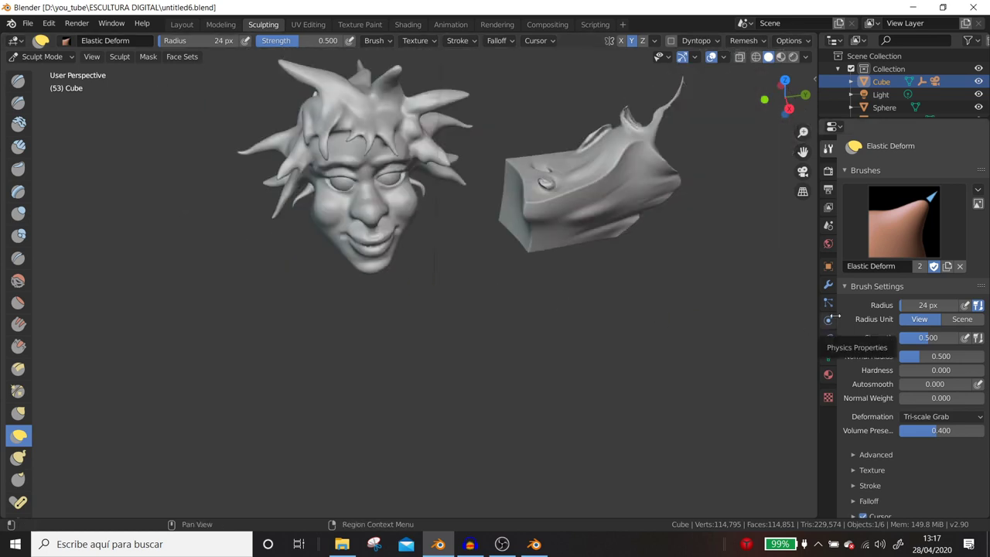
{"action": "scroll", "coordinate": [905, 427], "scroll_direction": "down", "scroll_amount": 4}
{"action": "scroll", "coordinate": [911, 427], "scroll_direction": "down", "scroll_amount": 3}
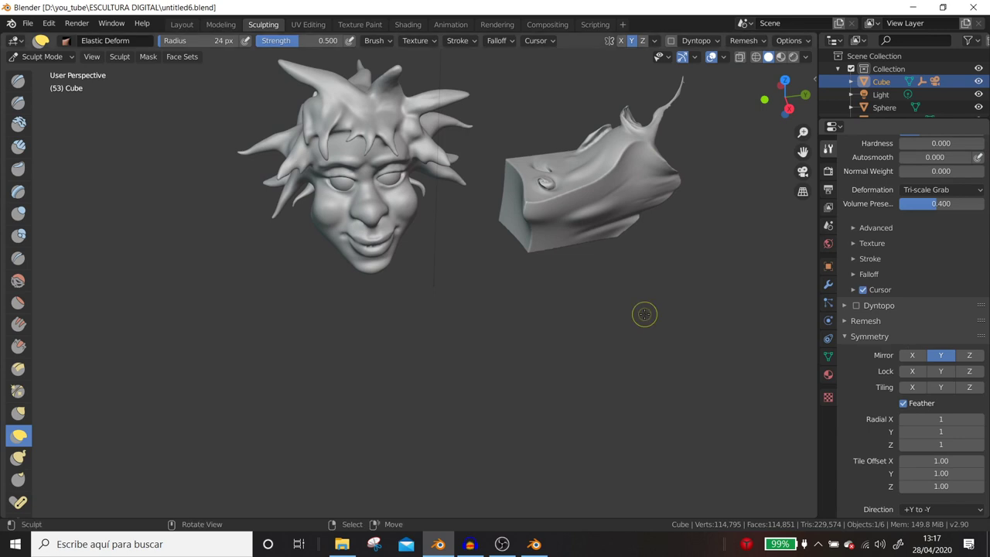
{"action": "middle_click_drag", "start_coordinate": [629, 325], "coordinate": [610, 263]}
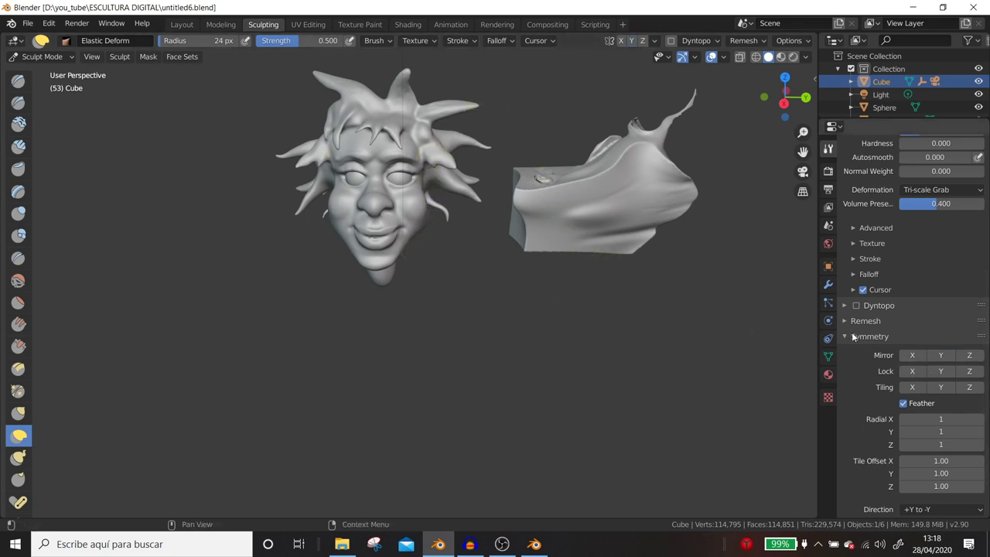
{"action": "scroll", "coordinate": [915, 346], "scroll_direction": "up", "scroll_amount": 5}
{"action": "scroll", "coordinate": [915, 345], "scroll_direction": "up", "scroll_amount": 2}
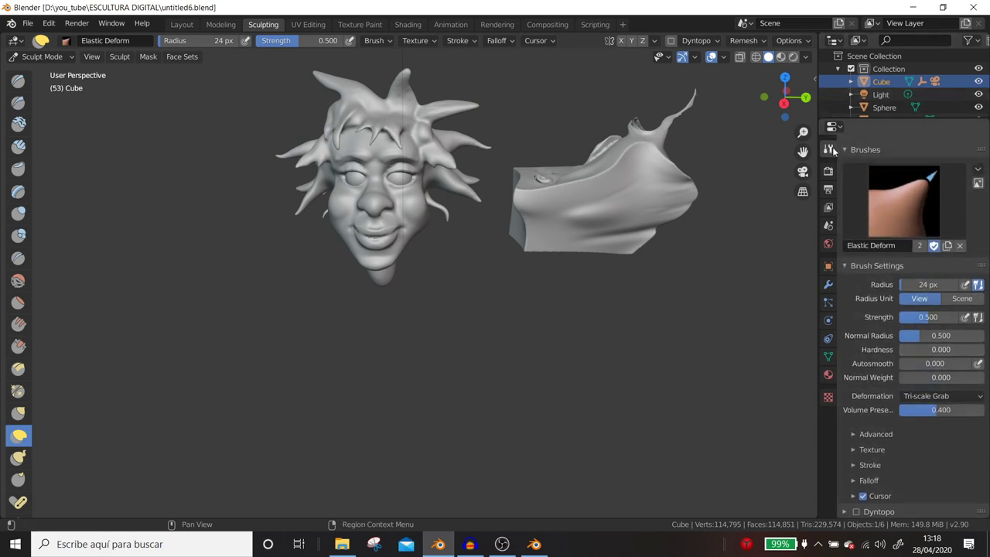
{"action": "scroll", "coordinate": [869, 259], "scroll_direction": "down", "scroll_amount": 4}
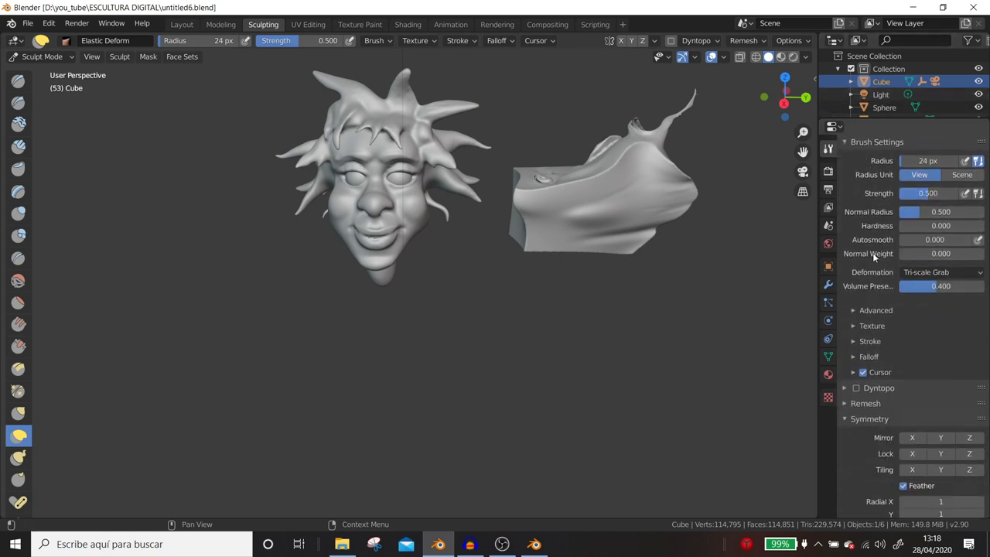
{"action": "scroll", "coordinate": [869, 278], "scroll_direction": "down", "scroll_amount": 3}
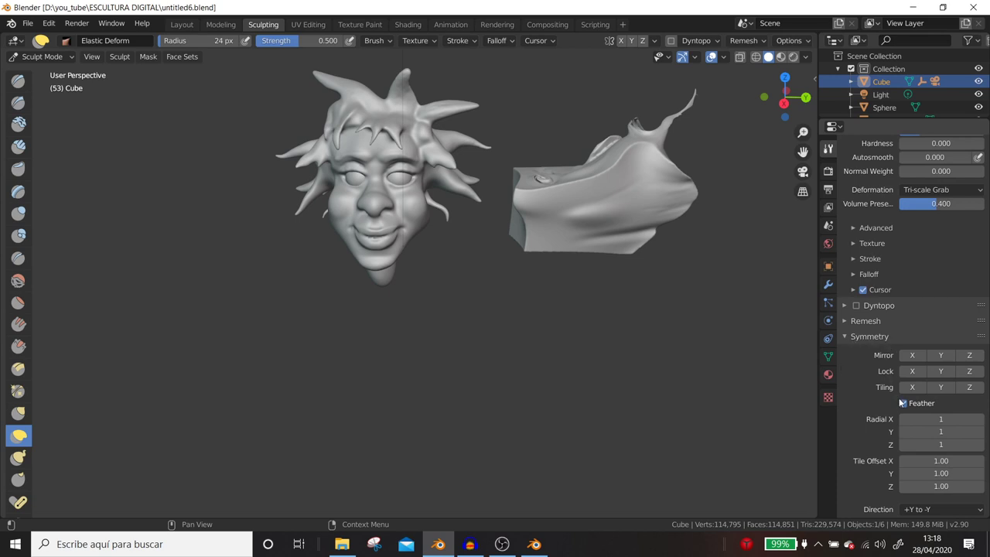
{"action": "scroll", "coordinate": [578, 379], "scroll_direction": "up", "scroll_amount": 2}
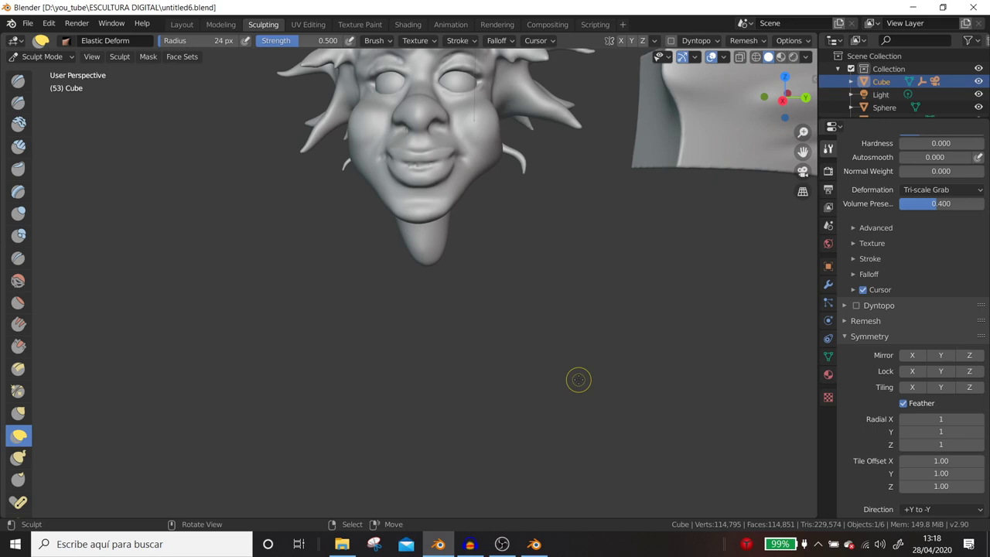
{"action": "mouse_move", "coordinate": [514, 183]}
{"action": "middle_mouse_down"}
{"action": "mouse_move", "coordinate": [504, 291]}
{"action": "mouse_move", "coordinate": [500, 243]}
{"action": "mouse_move", "coordinate": [302, 267]}
{"action": "middle_mouse_up"}
{"action": "middle_click_drag", "start_coordinate": [404, 250], "coordinate": [396, 247]}
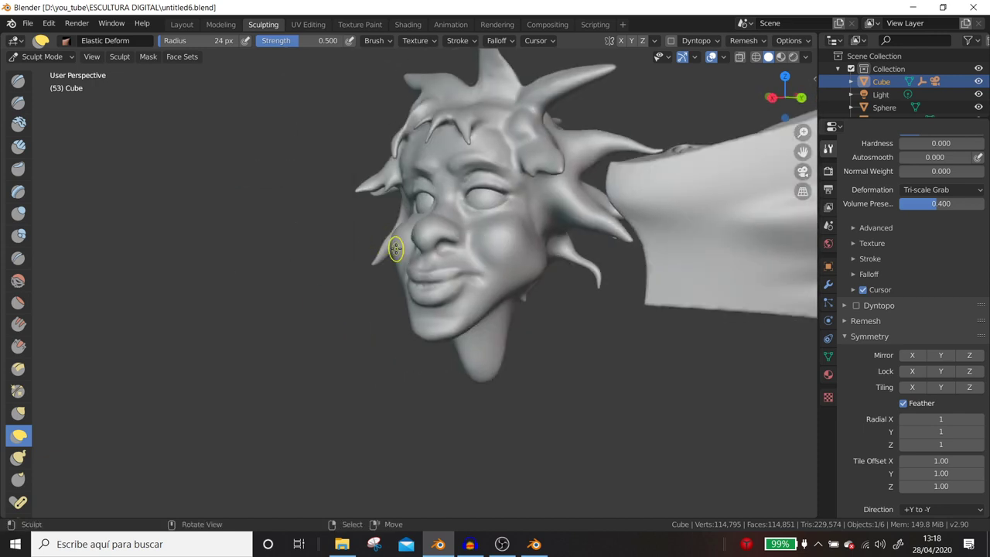
{"action": "mouse_move", "coordinate": [442, 232]}
{"action": "middle_mouse_down"}
{"action": "mouse_move", "coordinate": [492, 272]}
{"action": "mouse_move", "coordinate": [425, 255]}
{"action": "middle_mouse_up"}
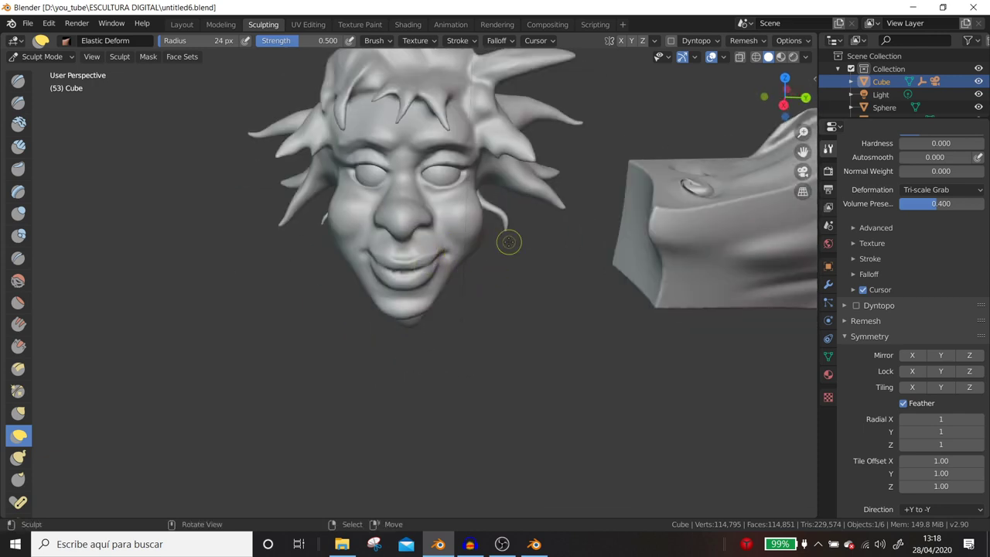
{"action": "middle_click_drag", "start_coordinate": [508, 242], "coordinate": [400, 259]}
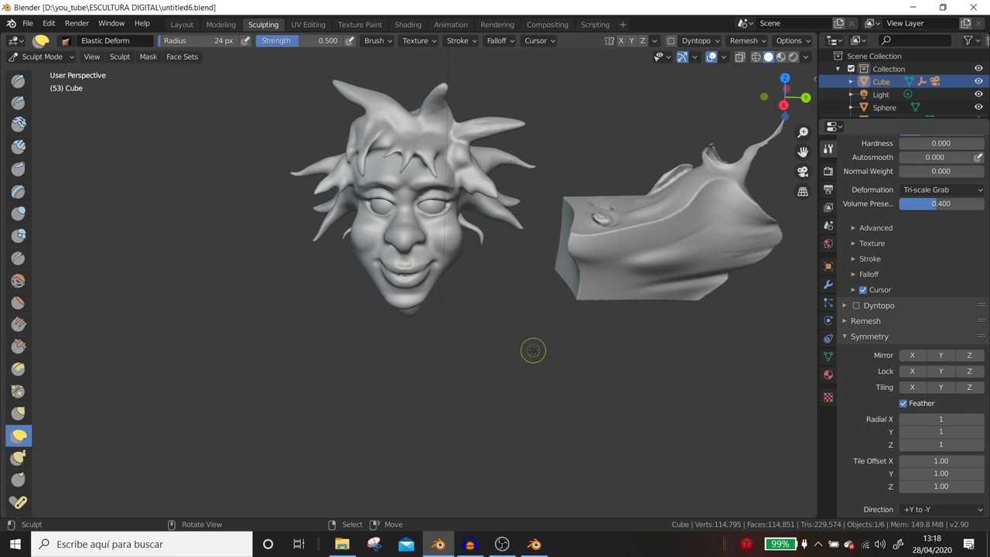
{"action": "scroll", "coordinate": [365, 201], "scroll_direction": "up", "scroll_amount": 5}
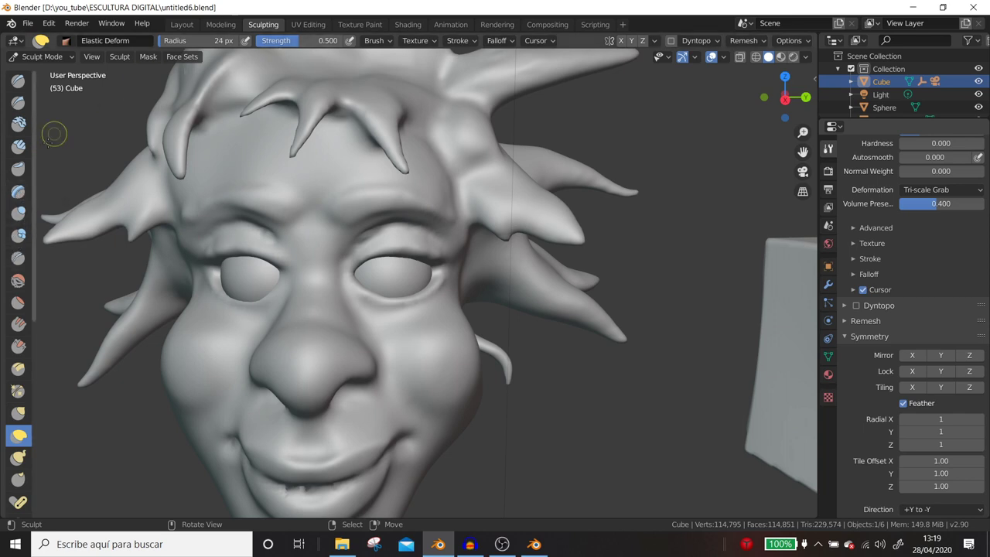
{"action": "middle_click_drag", "start_coordinate": [377, 243], "coordinate": [250, 240]}
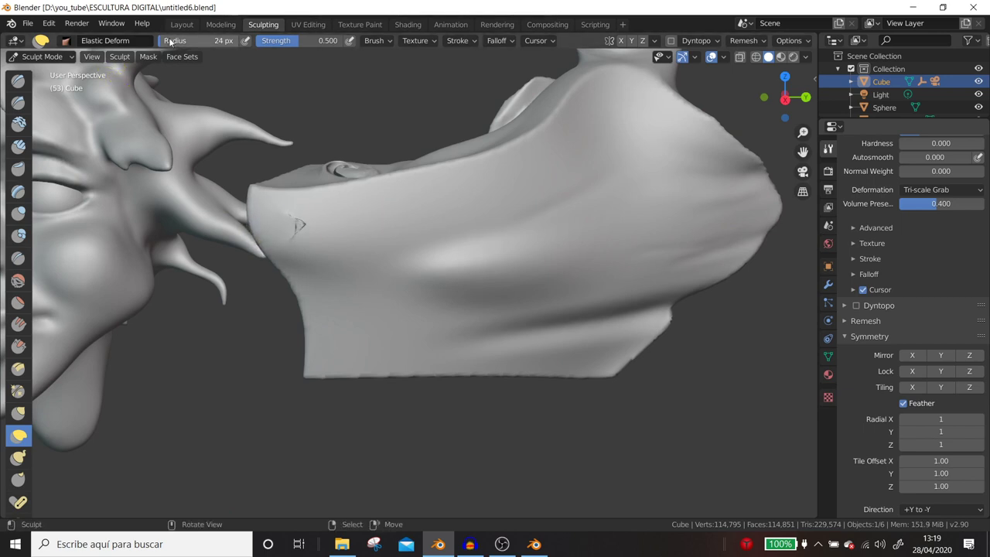
With the Layer brush at 77 px, raise broad ridges across the cube's upper and lower side.
{"action": "left_click", "coordinate": [20, 193]}
{"action": "left_click_drag", "start_coordinate": [404, 245], "coordinate": [453, 230]}
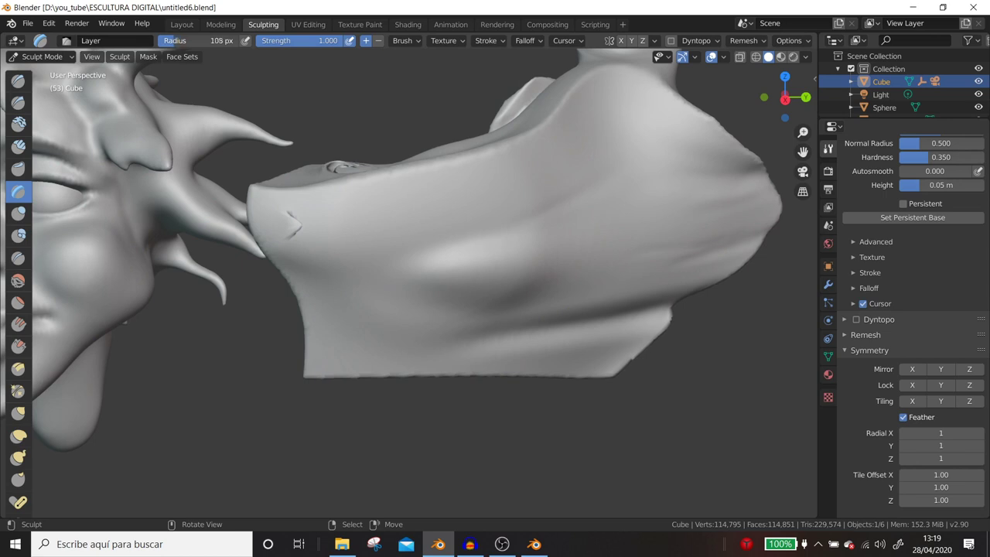
{"action": "left_click_drag", "start_coordinate": [201, 40], "coordinate": [178, 40]}
{"action": "left_click_drag", "start_coordinate": [406, 205], "coordinate": [556, 159]}
{"action": "left_click_drag", "start_coordinate": [475, 287], "coordinate": [592, 249]}
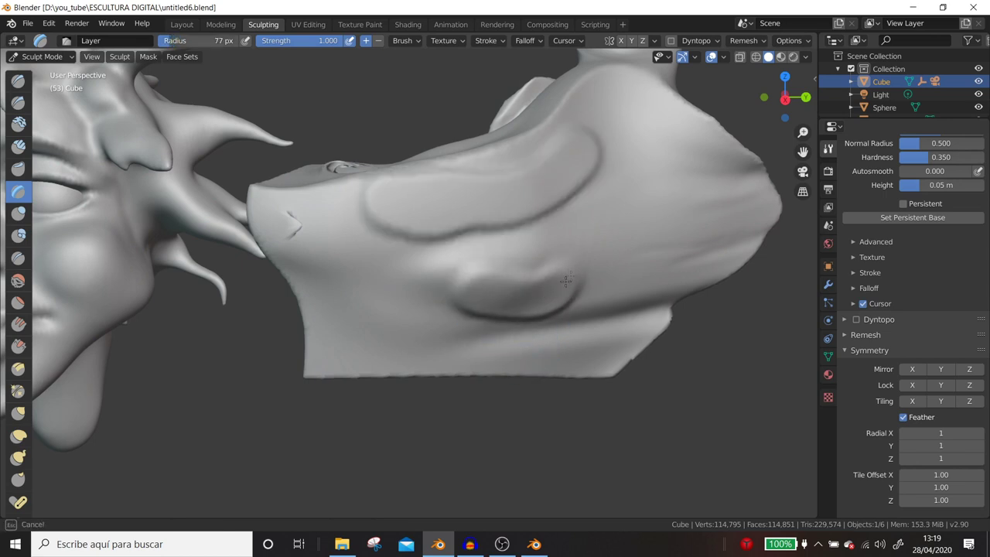
Drop the radius to 30 px and draw a thin wavy ridge across the cube.
{"action": "left_click_drag", "start_coordinate": [175, 41], "coordinate": [163, 41]}
{"action": "mouse_move", "coordinate": [317, 265]}
{"action": "left_mouse_down"}
{"action": "mouse_move", "coordinate": [379, 298]}
{"action": "mouse_move", "coordinate": [417, 272]}
{"action": "left_mouse_up"}
{"action": "scroll", "coordinate": [342, 287], "scroll_direction": "up", "scroll_amount": 3}
{"action": "middle_click_drag", "start_coordinate": [342, 287], "coordinate": [336, 229]}
{"action": "scroll", "coordinate": [335, 230], "scroll_direction": "up", "scroll_amount": 2}
{"action": "mouse_move", "coordinate": [259, 230]}
{"action": "left_mouse_down"}
{"action": "mouse_move", "coordinate": [384, 297]}
{"action": "mouse_move", "coordinate": [430, 258]}
{"action": "mouse_move", "coordinate": [436, 237]}
{"action": "mouse_move", "coordinate": [412, 227]}
{"action": "mouse_move", "coordinate": [363, 247]}
{"action": "mouse_move", "coordinate": [320, 210]}
{"action": "mouse_move", "coordinate": [274, 199]}
{"action": "mouse_move", "coordinate": [325, 280]}
{"action": "left_mouse_up"}
{"action": "left_click_drag", "start_coordinate": [404, 289], "coordinate": [404, 267]}
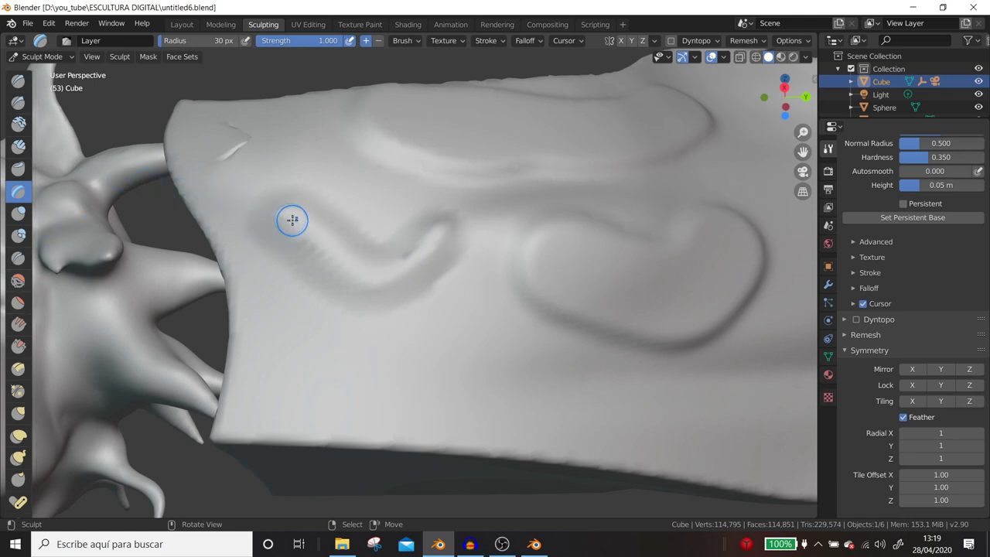
Lower strength to about 0.18 and make a gentle pass along the groove's arms.
{"action": "left_click_drag", "start_coordinate": [332, 46], "coordinate": [273, 42]}
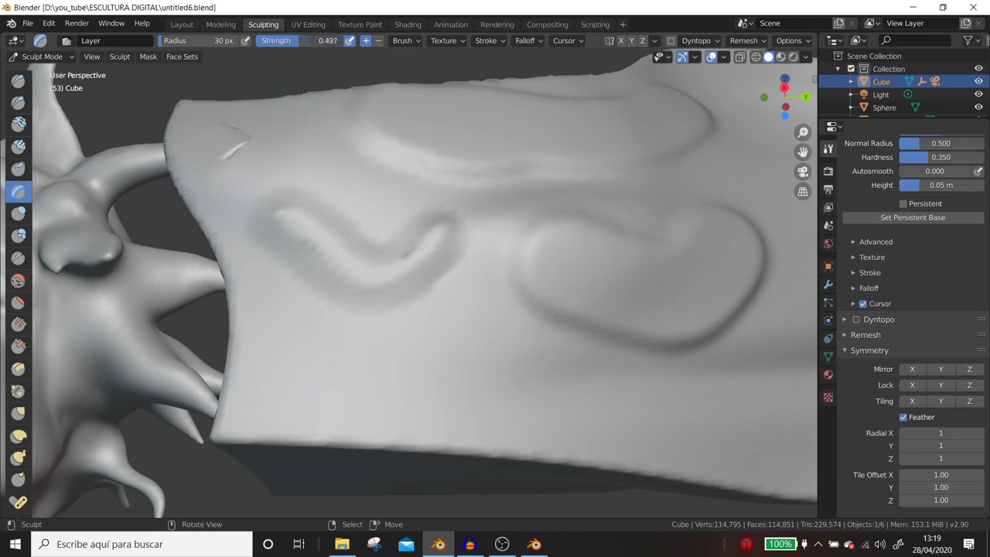
{"action": "left_click_drag", "start_coordinate": [283, 214], "coordinate": [313, 236]}
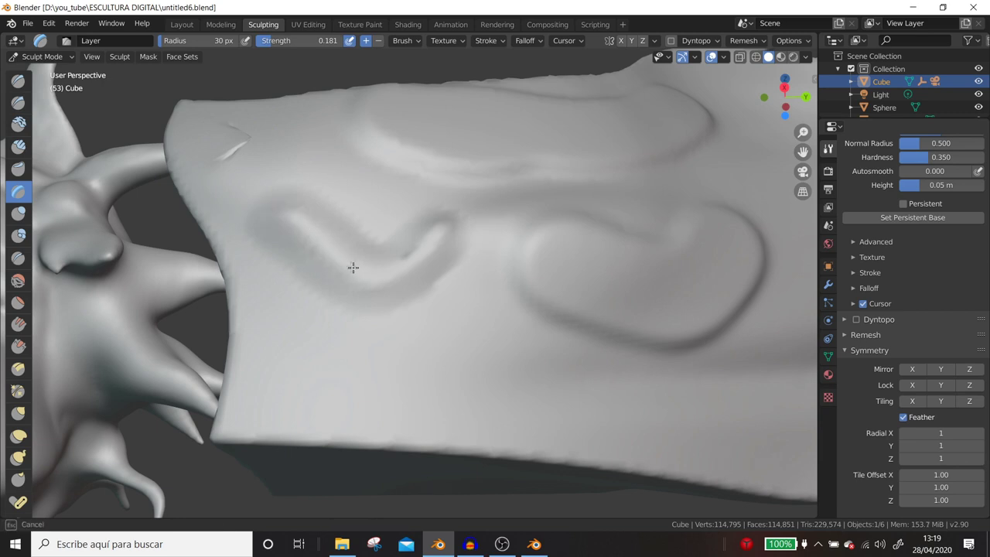
{"action": "mouse_move", "coordinate": [390, 268]}
{"action": "left_mouse_down"}
{"action": "mouse_move", "coordinate": [424, 241]}
{"action": "mouse_move", "coordinate": [371, 269]}
{"action": "mouse_move", "coordinate": [310, 225]}
{"action": "left_mouse_up"}
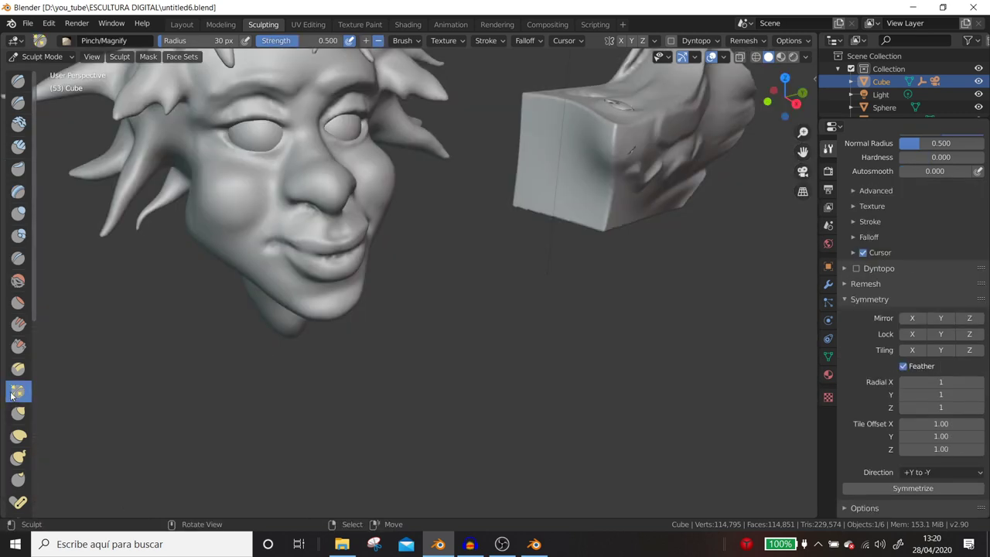
Pinch the cube's sculpted corner tighter, then crease along the head's right lower eyelid.
{"action": "mouse_move", "coordinate": [462, 375]}
{"action": "middle_mouse_down"}
{"action": "mouse_move", "coordinate": [342, 389]}
{"action": "mouse_move", "coordinate": [325, 350]}
{"action": "mouse_move", "coordinate": [283, 398]}
{"action": "mouse_move", "coordinate": [312, 281]}
{"action": "middle_mouse_up"}
{"action": "left_click_drag", "start_coordinate": [360, 232], "coordinate": [360, 254]}
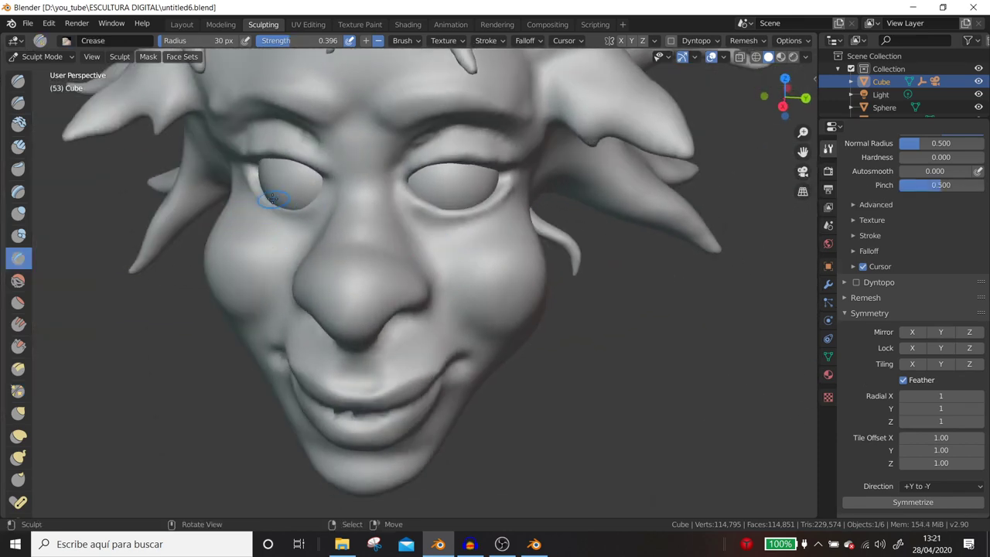
{"action": "middle_click_drag", "start_coordinate": [417, 211], "coordinate": [386, 256]}
{"action": "scroll", "coordinate": [370, 287], "scroll_direction": "up", "scroll_amount": 3}
{"action": "mouse_move", "coordinate": [370, 288]}
{"action": "left_mouse_down"}
{"action": "mouse_move", "coordinate": [441, 286]}
{"action": "mouse_move", "coordinate": [354, 282]}
{"action": "left_mouse_up"}
Inflate the skin under the eye and along the eyelid corner with Inflate/Deflate.
{"action": "left_click", "coordinate": [15, 214]}
{"action": "mouse_move", "coordinate": [305, 248]}
{"action": "left_mouse_down"}
{"action": "mouse_move", "coordinate": [339, 279]}
{"action": "mouse_move", "coordinate": [387, 293]}
{"action": "mouse_move", "coordinate": [464, 275]}
{"action": "mouse_move", "coordinate": [498, 228]}
{"action": "left_mouse_up"}
{"action": "mouse_move", "coordinate": [498, 228]}
{"action": "middle_mouse_down"}
{"action": "mouse_move", "coordinate": [414, 220]}
{"action": "mouse_move", "coordinate": [404, 245]}
{"action": "middle_mouse_up"}
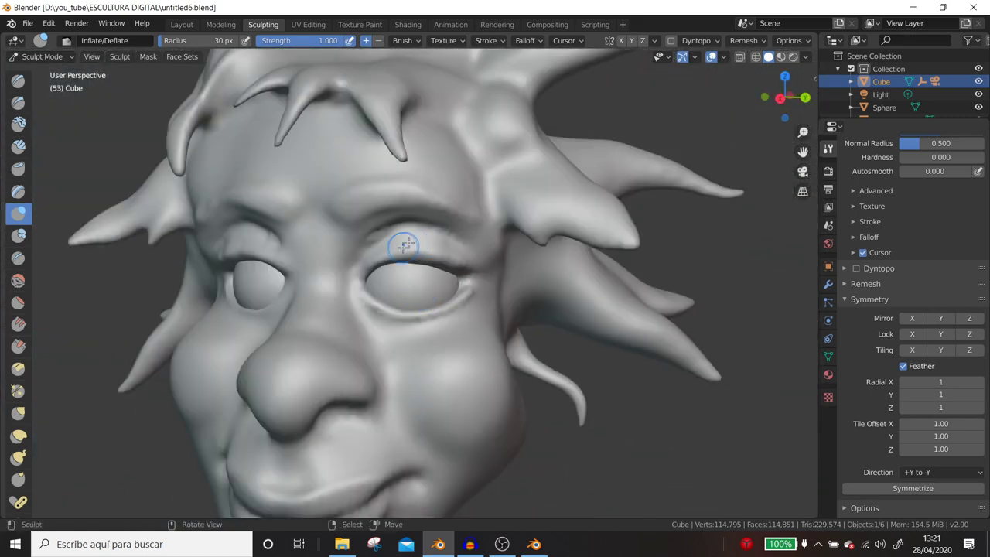
{"action": "scroll", "coordinate": [406, 246], "scroll_direction": "up", "scroll_amount": 2}
{"action": "scroll", "coordinate": [371, 239], "scroll_direction": "up", "scroll_amount": 1}
{"action": "mouse_move", "coordinate": [340, 240]}
{"action": "left_mouse_down"}
{"action": "mouse_move", "coordinate": [380, 213]}
{"action": "mouse_move", "coordinate": [437, 204]}
{"action": "mouse_move", "coordinate": [486, 221]}
{"action": "mouse_move", "coordinate": [488, 235]}
{"action": "mouse_move", "coordinate": [482, 226]}
{"action": "left_mouse_up"}
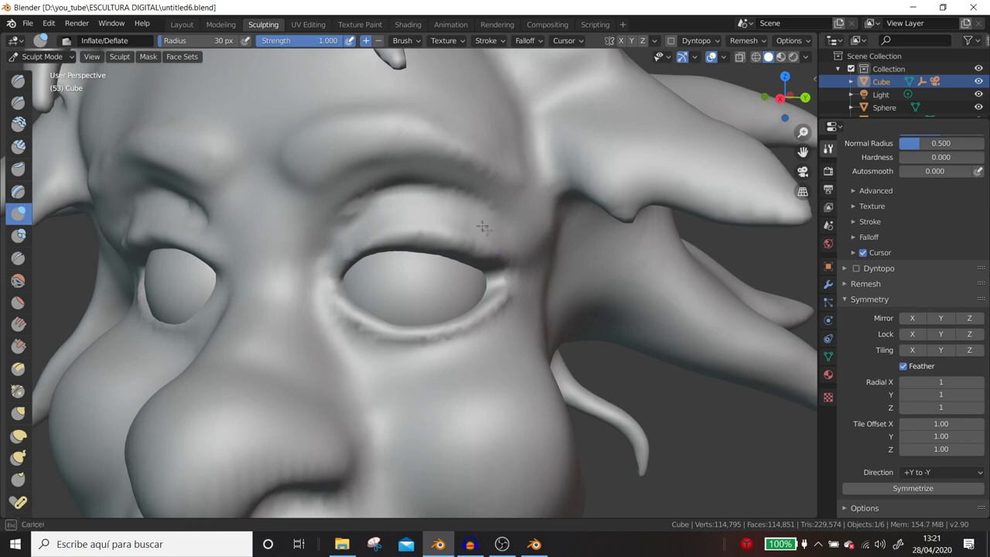
{"action": "mouse_move", "coordinate": [390, 207]}
{"action": "left_mouse_down"}
{"action": "mouse_move", "coordinate": [335, 232]}
{"action": "mouse_move", "coordinate": [365, 199]}
{"action": "mouse_move", "coordinate": [435, 186]}
{"action": "mouse_move", "coordinate": [487, 215]}
{"action": "mouse_move", "coordinate": [408, 185]}
{"action": "mouse_move", "coordinate": [348, 205]}
{"action": "mouse_move", "coordinate": [309, 248]}
{"action": "mouse_move", "coordinate": [315, 258]}
{"action": "mouse_move", "coordinate": [344, 211]}
{"action": "left_mouse_up"}
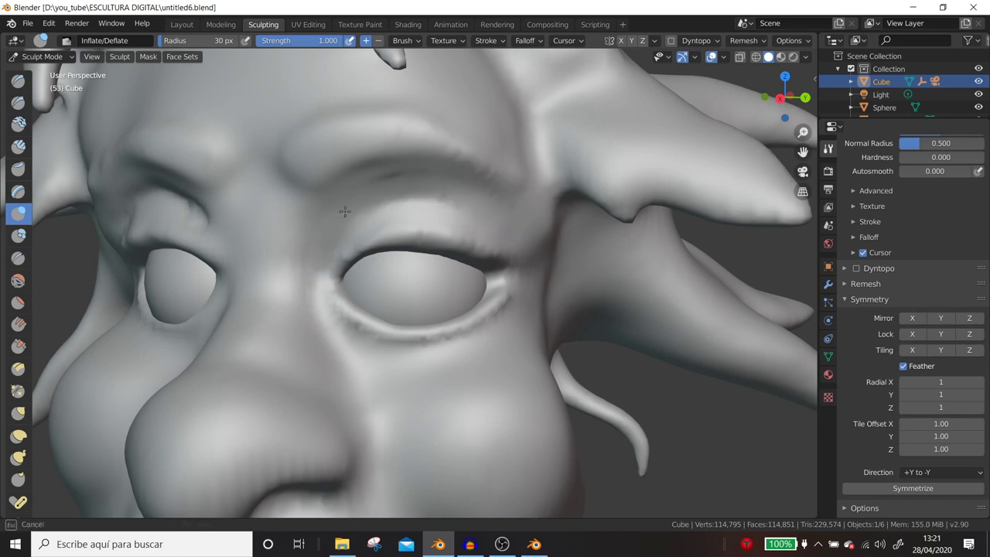
{"action": "mouse_move", "coordinate": [475, 188]}
{"action": "middle_mouse_down"}
{"action": "mouse_move", "coordinate": [404, 214]}
{"action": "mouse_move", "coordinate": [426, 218]}
{"action": "mouse_move", "coordinate": [403, 207]}
{"action": "mouse_move", "coordinate": [417, 232]}
{"action": "middle_mouse_up"}
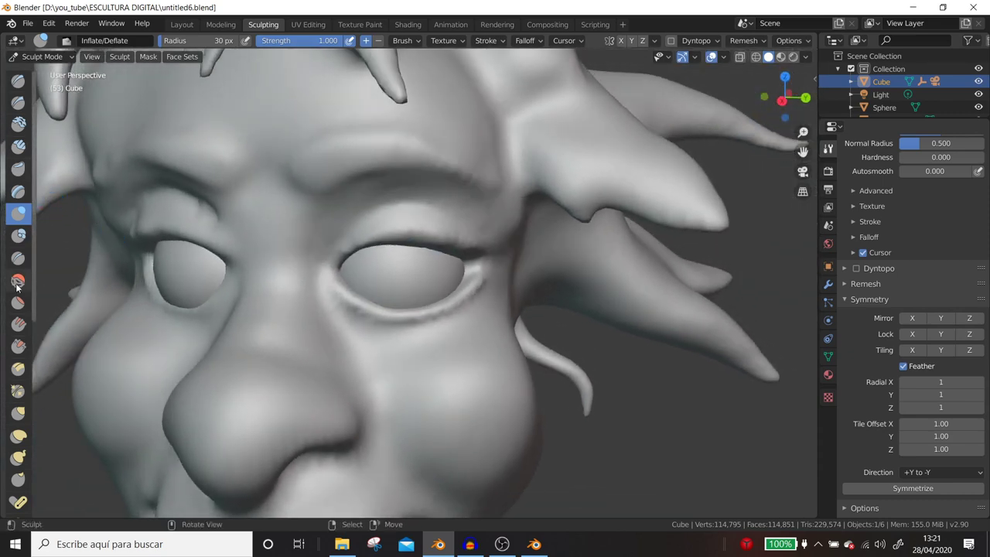
Crease the upper eyelid and brow line with the Crease brush at 0.238 strength.
{"action": "left_click", "coordinate": [17, 257]}
{"action": "left_click_drag", "start_coordinate": [313, 40], "coordinate": [289, 40]}
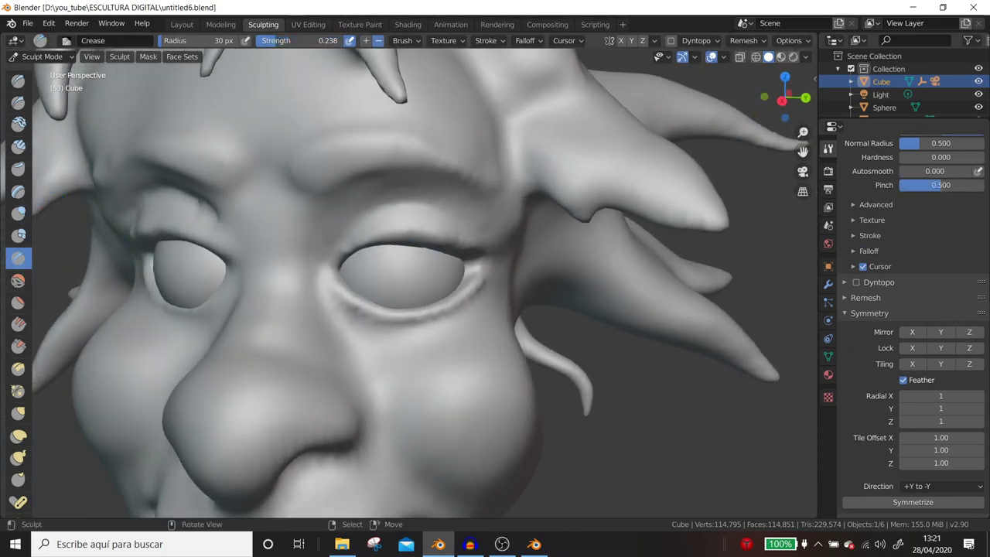
{"action": "scroll", "coordinate": [301, 180], "scroll_direction": "up", "scroll_amount": 2}
{"action": "scroll", "coordinate": [301, 180], "scroll_direction": "up", "scroll_amount": 2}
{"action": "left_click_drag", "start_coordinate": [309, 192], "coordinate": [300, 207]}
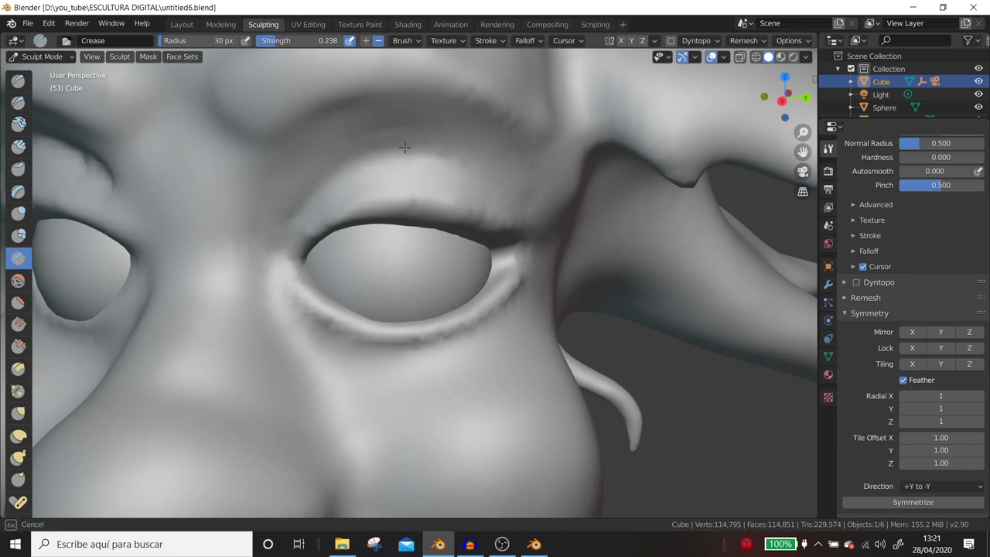
{"action": "left_click_drag", "start_coordinate": [457, 159], "coordinate": [358, 202]}
{"action": "mouse_move", "coordinate": [283, 236]}
{"action": "left_mouse_down"}
{"action": "mouse_move", "coordinate": [350, 162]}
{"action": "mouse_move", "coordinate": [458, 150]}
{"action": "left_mouse_up"}
{"action": "mouse_move", "coordinate": [281, 232]}
{"action": "left_mouse_down"}
{"action": "mouse_move", "coordinate": [347, 165]}
{"action": "mouse_move", "coordinate": [456, 150]}
{"action": "left_mouse_up"}
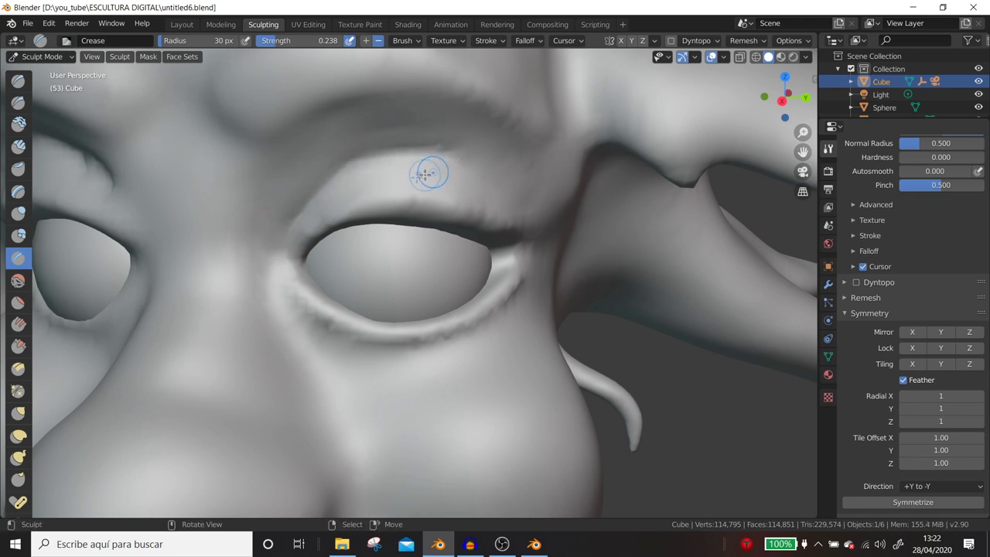
{"action": "left_click_drag", "start_coordinate": [320, 181], "coordinate": [322, 192]}
{"action": "scroll", "coordinate": [378, 181], "scroll_direction": "down", "scroll_amount": 3}
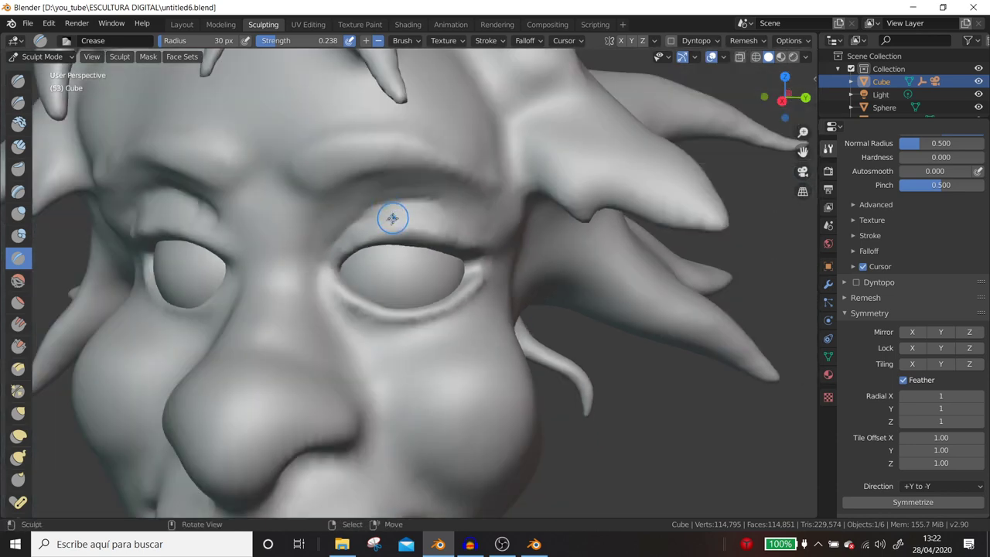
{"action": "scroll", "coordinate": [393, 218], "scroll_direction": "down", "scroll_amount": 4}
{"action": "mouse_move", "coordinate": [393, 218]}
{"action": "middle_mouse_down"}
{"action": "mouse_move", "coordinate": [482, 246]}
{"action": "mouse_move", "coordinate": [422, 140]}
{"action": "mouse_move", "coordinate": [548, 321]}
{"action": "mouse_move", "coordinate": [446, 248]}
{"action": "middle_mouse_up"}
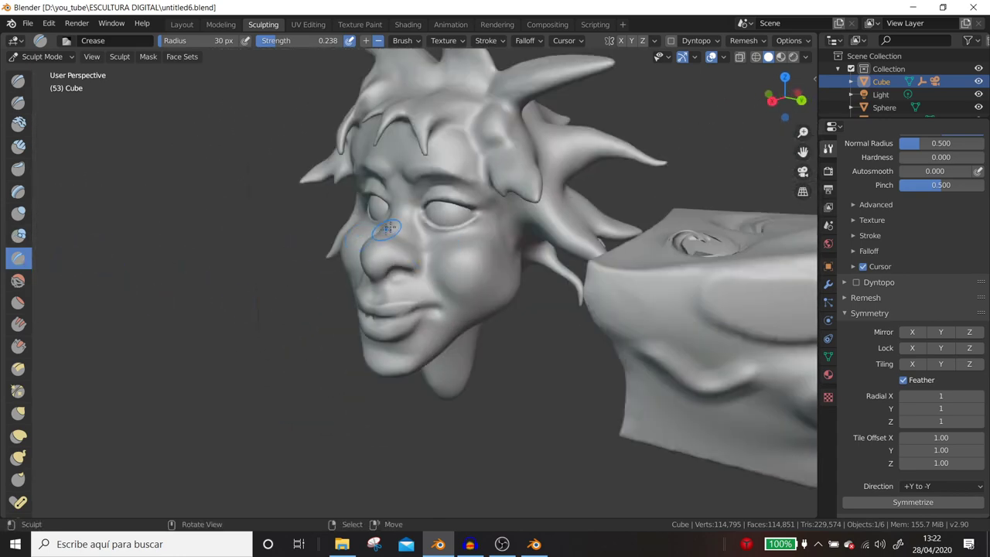
Raise the Crease strength and deepen the seam between the lips from the front.
{"action": "mouse_move", "coordinate": [464, 261]}
{"action": "middle_mouse_down"}
{"action": "mouse_move", "coordinate": [477, 297]}
{"action": "mouse_move", "coordinate": [422, 240]}
{"action": "middle_mouse_up"}
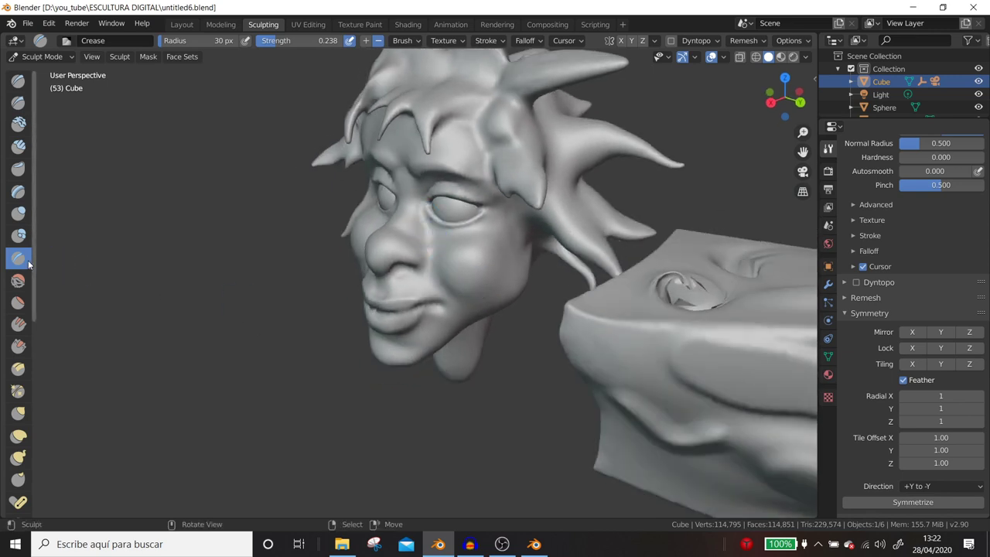
{"action": "left_click_drag", "start_coordinate": [290, 40], "coordinate": [317, 40]}
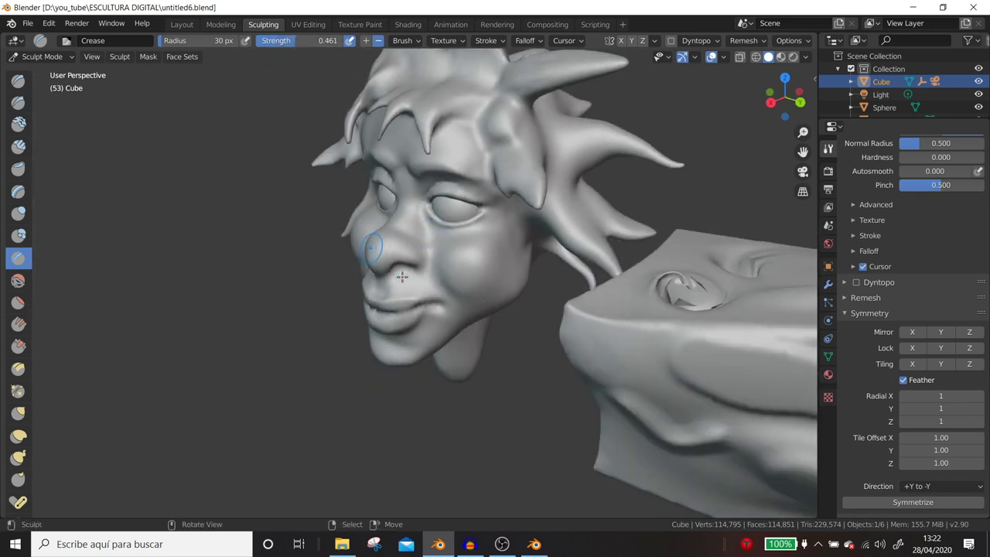
{"action": "mouse_move", "coordinate": [533, 358]}
{"action": "middle_mouse_down"}
{"action": "mouse_move", "coordinate": [409, 250]}
{"action": "mouse_move", "coordinate": [437, 221]}
{"action": "mouse_move", "coordinate": [334, 280]}
{"action": "middle_mouse_up"}
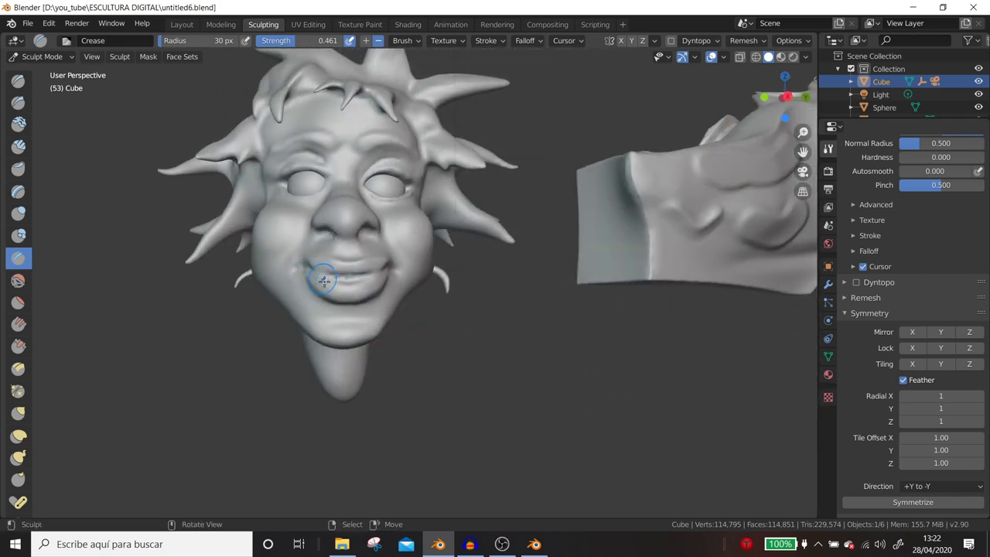
{"action": "scroll", "coordinate": [331, 286], "scroll_direction": "up", "scroll_amount": 3}
{"action": "scroll", "coordinate": [436, 261], "scroll_direction": "up", "scroll_amount": 2}
{"action": "scroll", "coordinate": [331, 230], "scroll_direction": "up", "scroll_amount": 3}
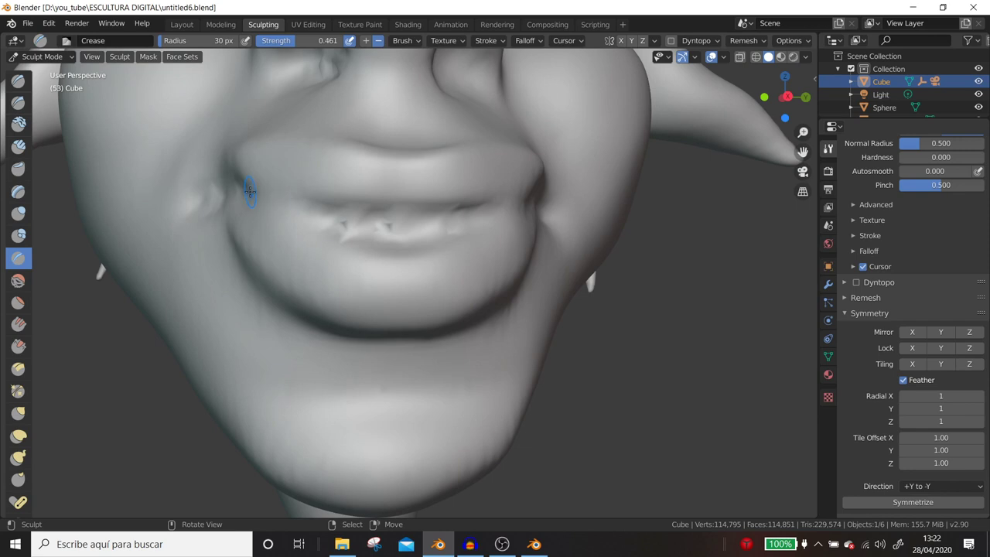
{"action": "left_click_drag", "start_coordinate": [308, 211], "coordinate": [314, 224]}
{"action": "mouse_move", "coordinate": [230, 187]}
{"action": "left_mouse_down"}
{"action": "mouse_move", "coordinate": [305, 225]}
{"action": "mouse_move", "coordinate": [426, 230]}
{"action": "left_mouse_up"}
Deepen the upper lip seam from a side angle, then zoom out to view the head from above.
{"action": "mouse_move", "coordinate": [426, 230]}
{"action": "middle_mouse_down"}
{"action": "mouse_move", "coordinate": [395, 249]}
{"action": "mouse_move", "coordinate": [641, 203]}
{"action": "middle_mouse_up"}
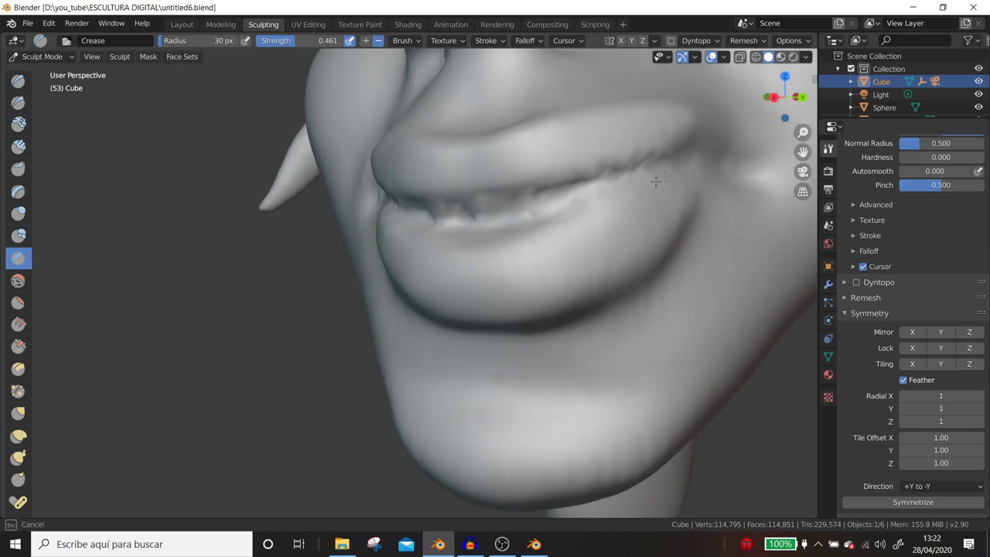
{"action": "left_click_drag", "start_coordinate": [673, 159], "coordinate": [536, 197]}
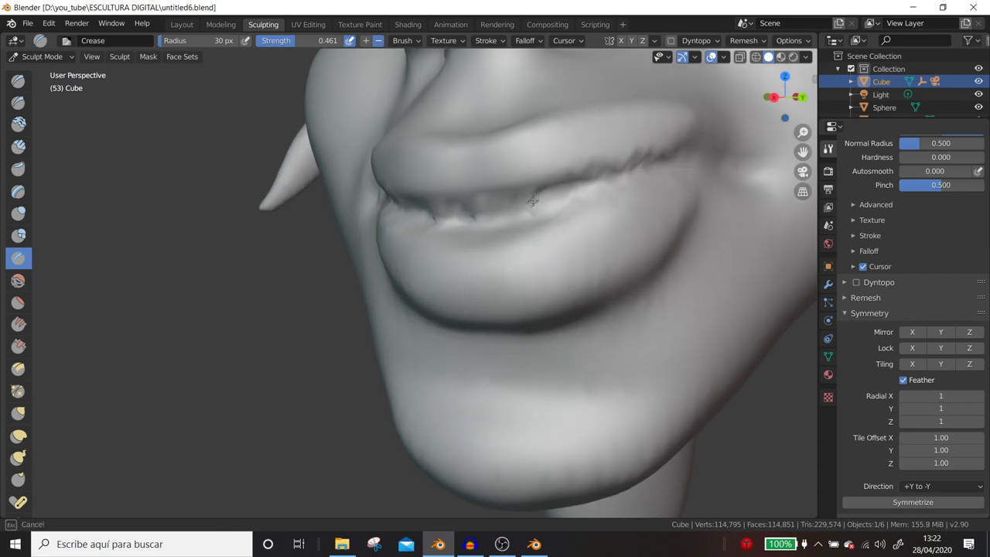
{"action": "scroll", "coordinate": [513, 208], "scroll_direction": "down", "scroll_amount": 3}
{"action": "scroll", "coordinate": [498, 221], "scroll_direction": "down", "scroll_amount": 3}
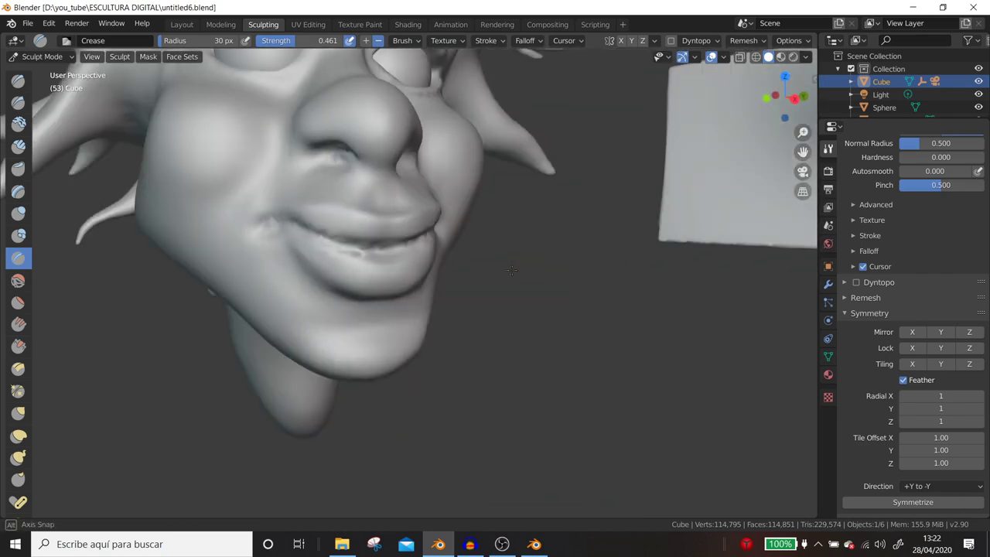
{"action": "scroll", "coordinate": [433, 239], "scroll_direction": "down", "scroll_amount": 2}
{"action": "middle_click_drag", "start_coordinate": [388, 257], "coordinate": [307, 306]}
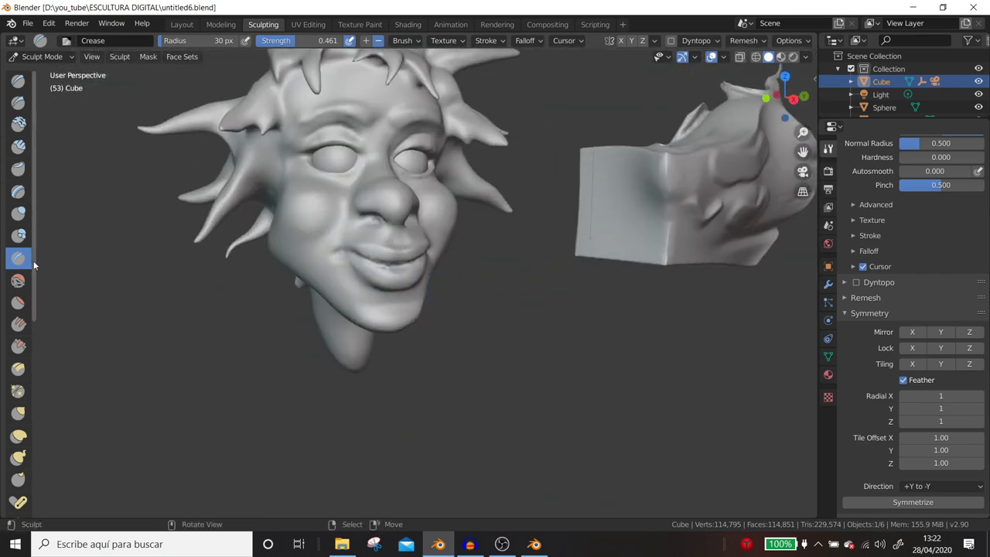
{"action": "middle_click_drag", "start_coordinate": [440, 350], "coordinate": [404, 203]}
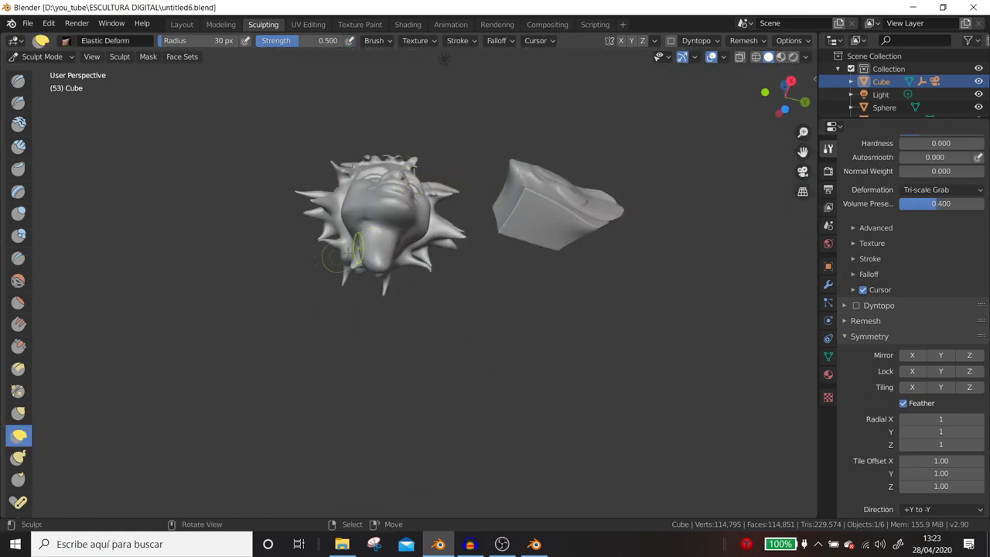
Orbit around the head from a low side, front and above, then zoom out.
{"action": "middle_click_drag", "start_coordinate": [263, 259], "coordinate": [393, 190]}
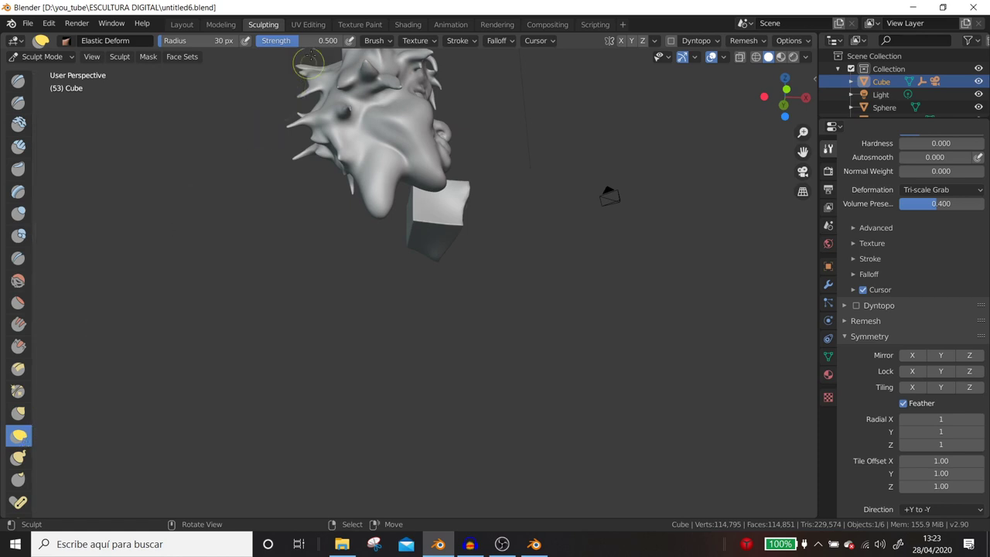
{"action": "middle_click_drag", "start_coordinate": [398, 181], "coordinate": [428, 246]}
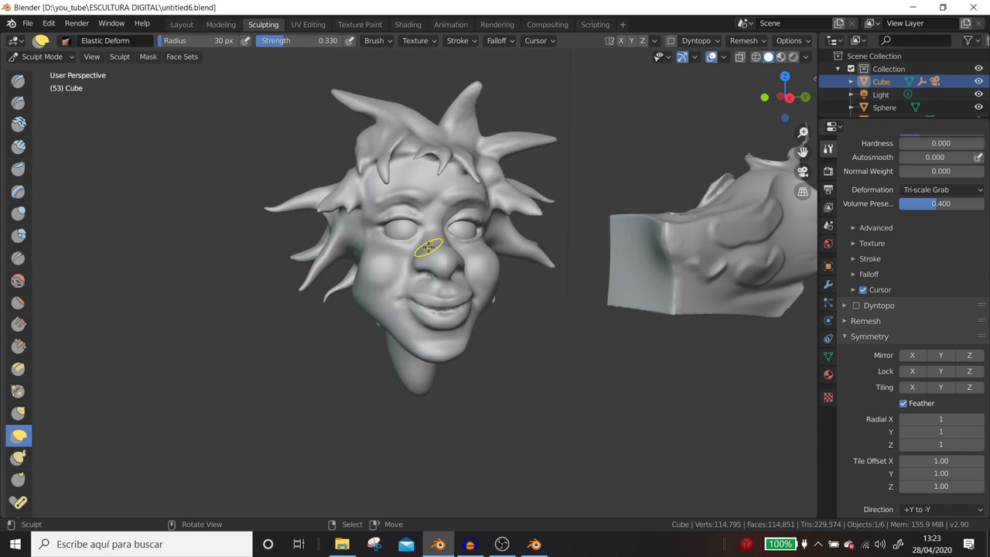
{"action": "middle_click_drag", "start_coordinate": [427, 246], "coordinate": [426, 351]}
{"action": "scroll", "coordinate": [424, 352], "scroll_direction": "down", "scroll_amount": 4}
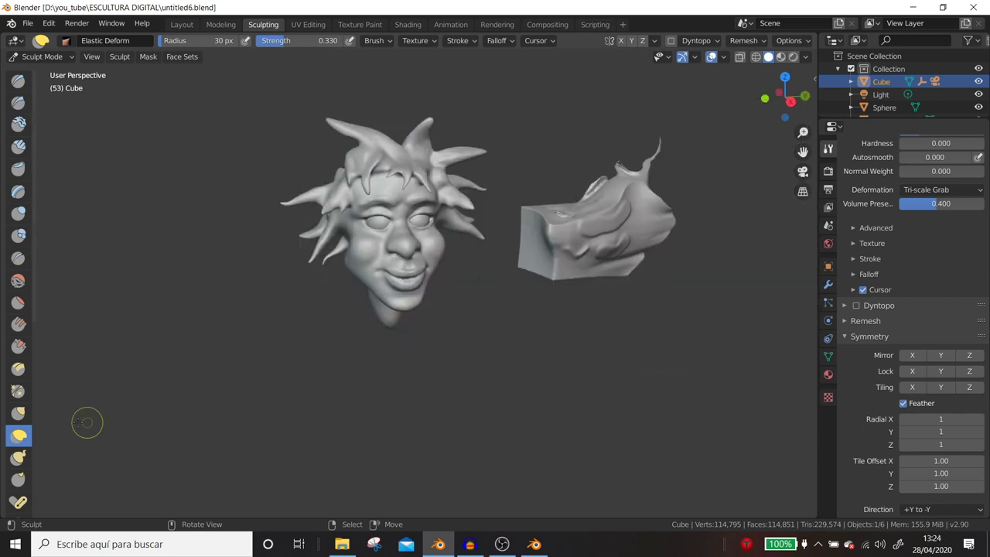
{"action": "scroll", "coordinate": [17, 462], "scroll_direction": "down", "scroll_amount": 5}
{"action": "scroll", "coordinate": [17, 462], "scroll_direction": "down", "scroll_amount": 1}
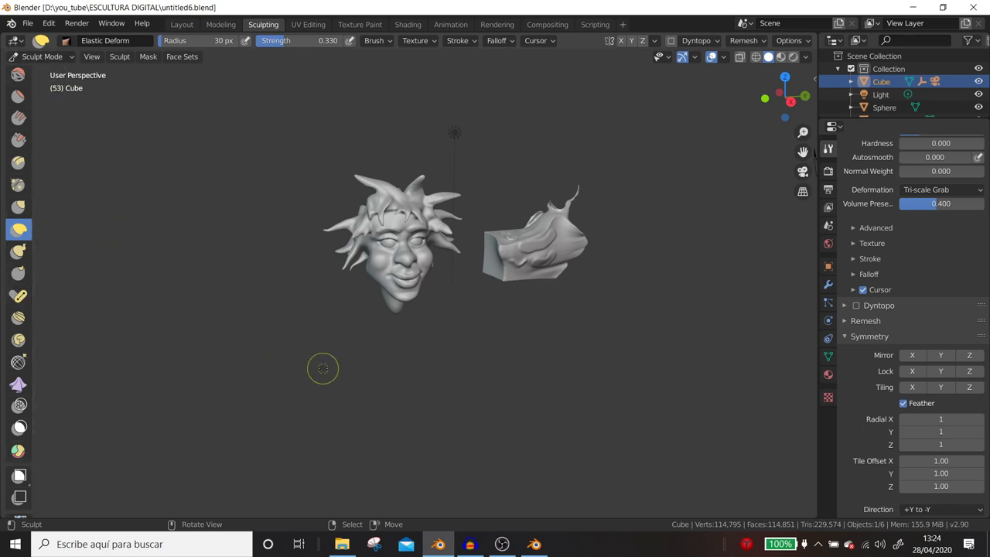
Switch to the Pinch/Magnify brush and turn to a close view of the face.
{"action": "key", "text": "p"}
{"action": "middle_click_drag", "start_coordinate": [322, 368], "coordinate": [267, 375]}
{"action": "scroll", "coordinate": [267, 376], "scroll_direction": "up", "scroll_amount": 5}
{"action": "middle_click_drag", "start_coordinate": [405, 378], "coordinate": [414, 224]}
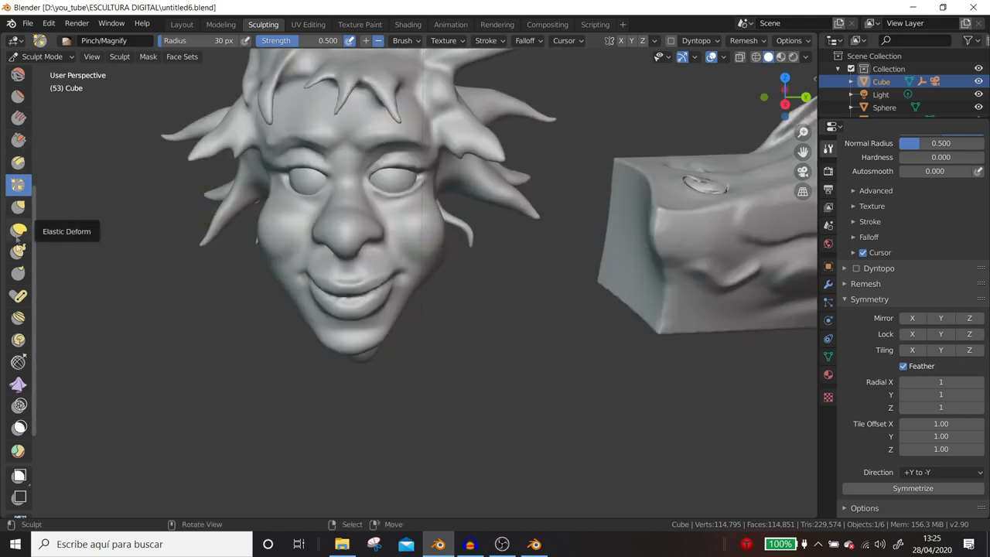
Pick Inflate/Deflate, then the Draw brush at the top of the toolbar, keeping 30 px and 0.500 strength.
{"action": "scroll", "coordinate": [23, 247], "scroll_direction": "up", "scroll_amount": 5}
{"action": "left_click", "coordinate": [18, 131]}
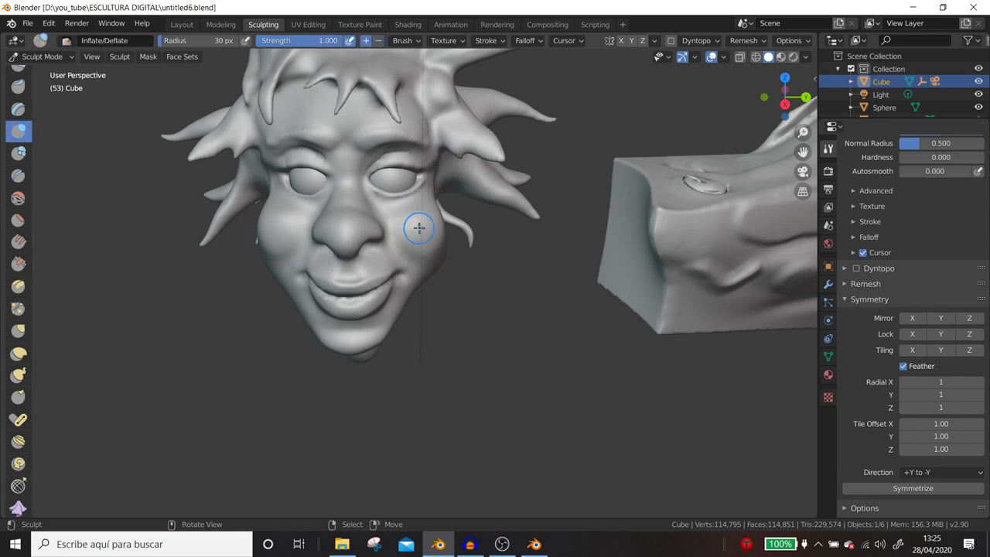
{"action": "scroll", "coordinate": [11, 177], "scroll_direction": "up", "scroll_amount": 4}
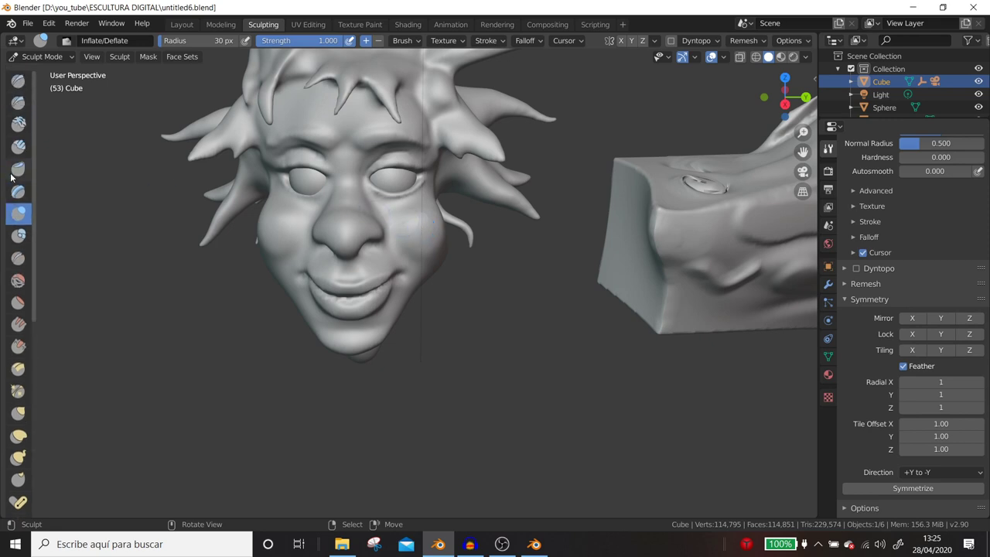
{"action": "left_click", "coordinate": [17, 81]}
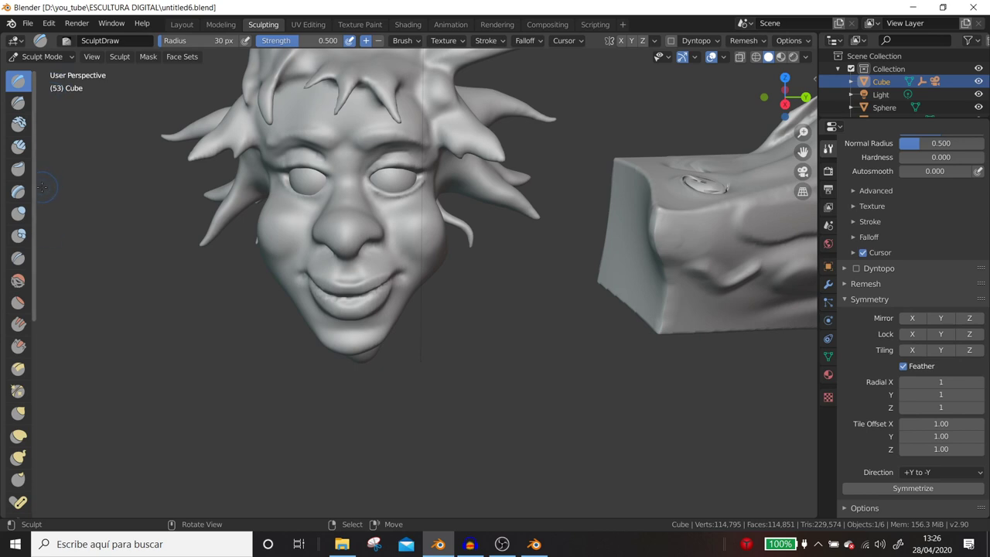
Select Clay Strips and check its Advanced, Texture and Stroke brush panels.
{"action": "left_click", "coordinate": [19, 145]}
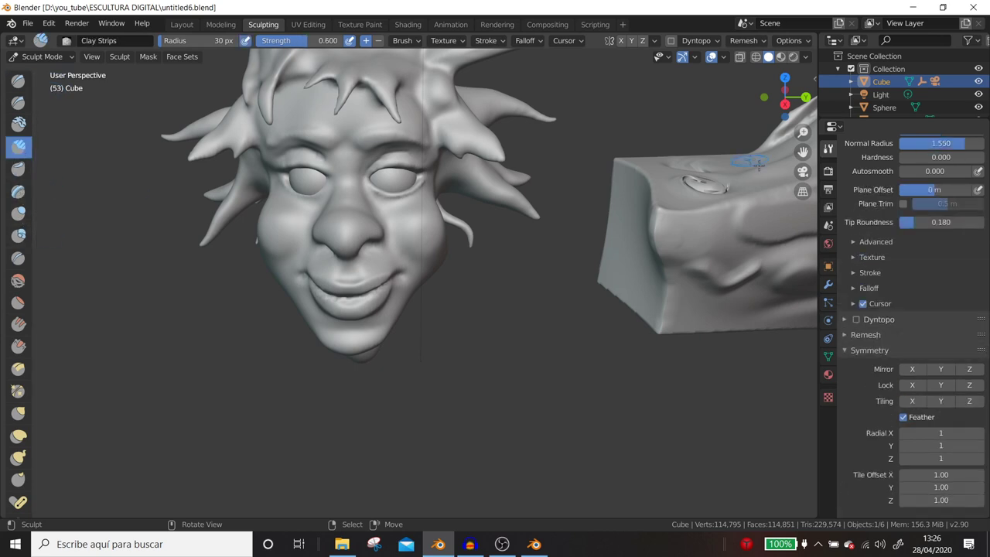
{"action": "scroll", "coordinate": [879, 212], "scroll_direction": "up", "scroll_amount": 2}
{"action": "scroll", "coordinate": [879, 212], "scroll_direction": "up", "scroll_amount": 3}
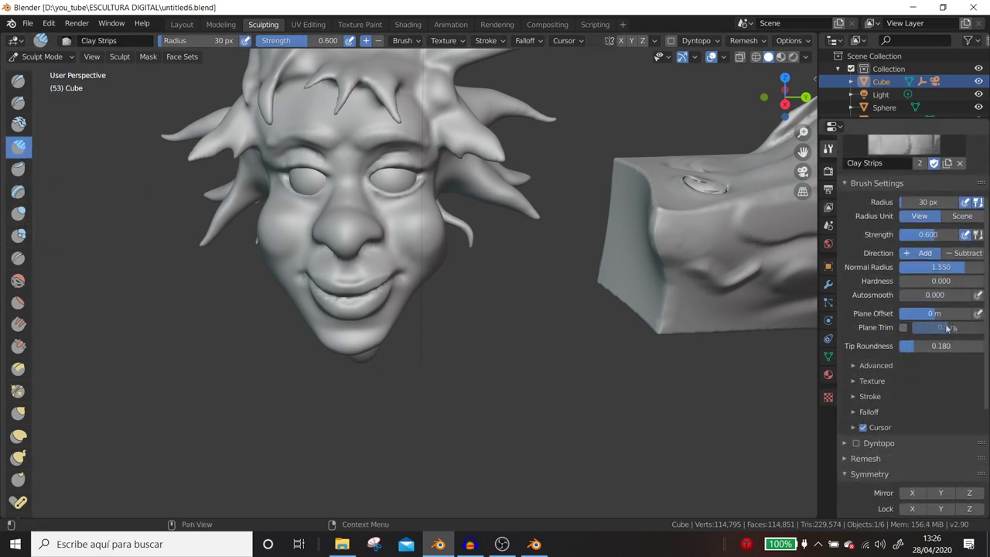
{"action": "left_click", "coordinate": [863, 363]}
{"action": "left_click", "coordinate": [864, 363]}
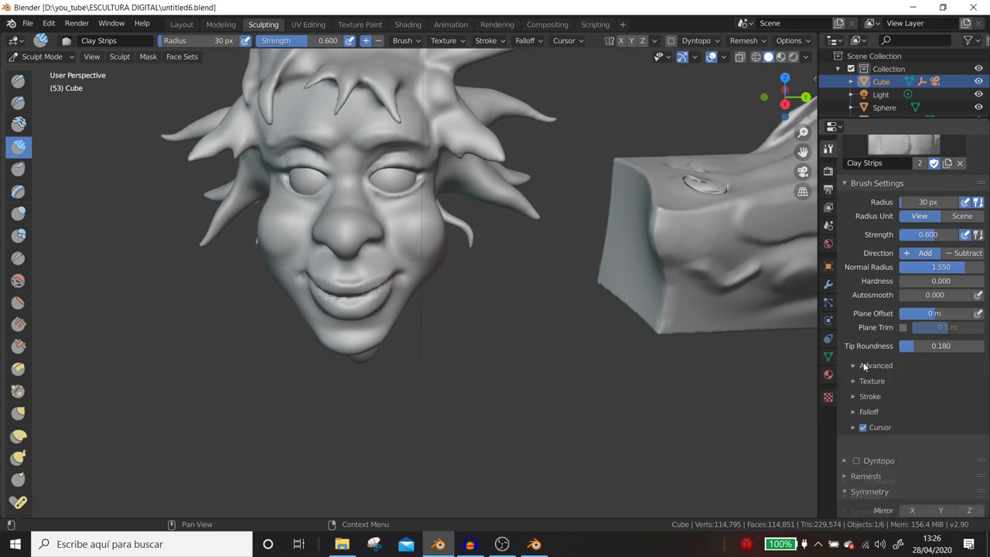
{"action": "left_click", "coordinate": [856, 382]}
{"action": "left_click", "coordinate": [856, 382]}
{"action": "left_click", "coordinate": [858, 395]}
{"action": "left_click", "coordinate": [858, 395]}
{"action": "left_click", "coordinate": [860, 379]}
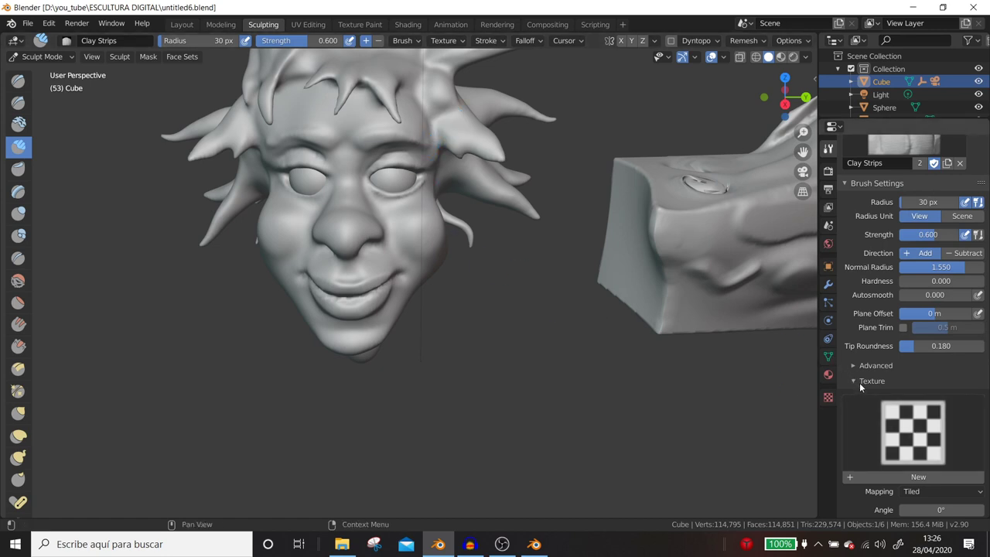
{"action": "left_click", "coordinate": [859, 382]}
Expand the Falloff panel and keep the Smoother curve preset.
{"action": "scroll", "coordinate": [943, 322], "scroll_direction": "up", "scroll_amount": 2}
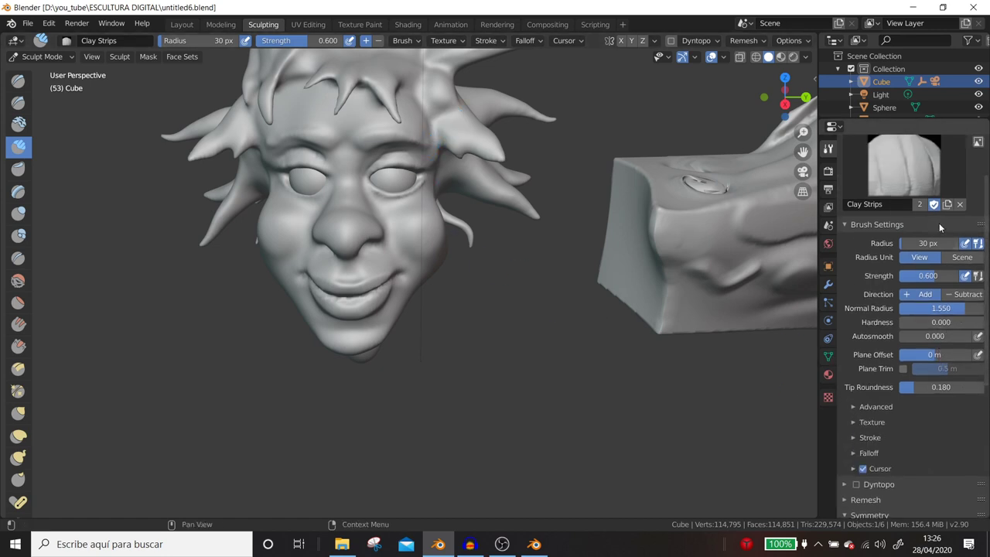
{"action": "left_click", "coordinate": [858, 452]}
{"action": "scroll", "coordinate": [852, 419], "scroll_direction": "down", "scroll_amount": 2}
{"action": "scroll", "coordinate": [853, 418], "scroll_direction": "down", "scroll_amount": 1}
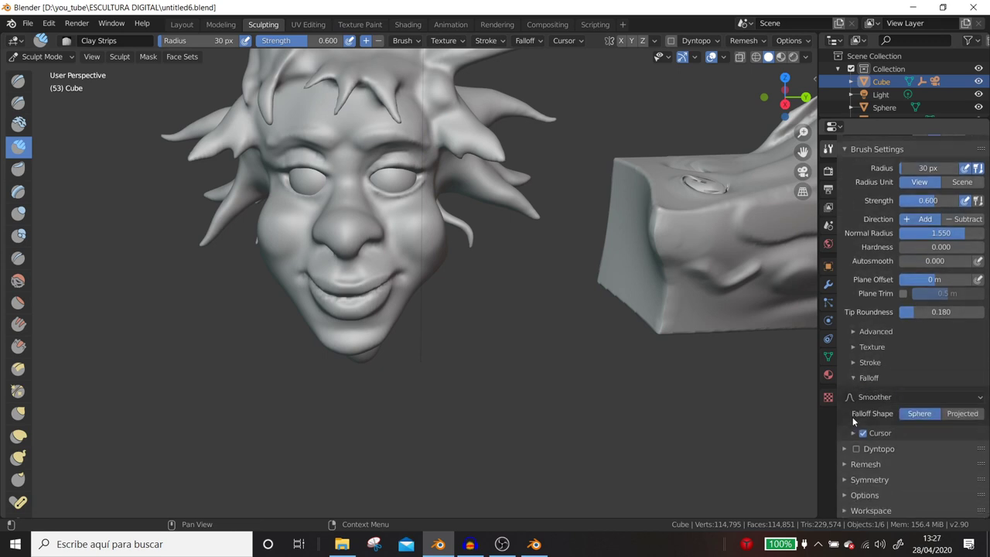
{"action": "left_click", "coordinate": [864, 396]}
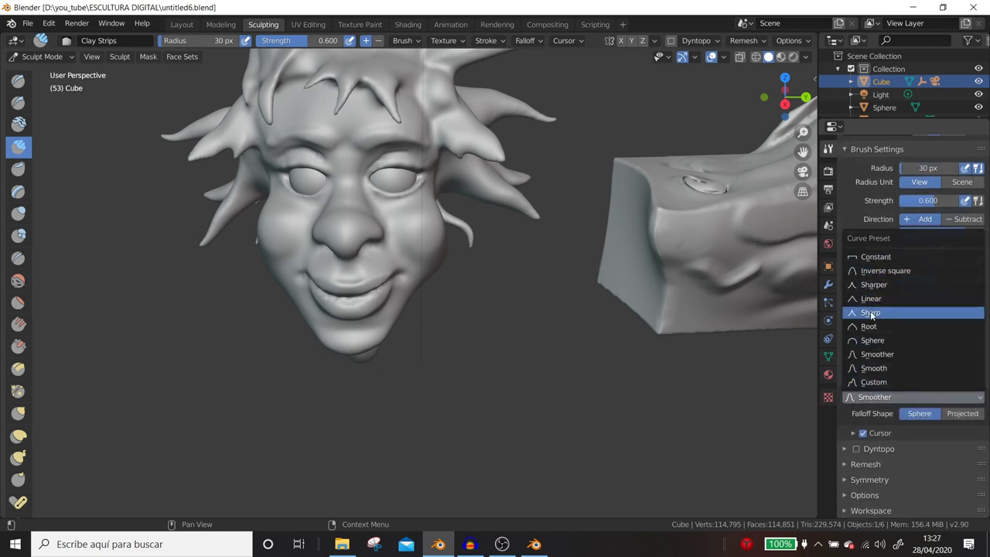
{"action": "left_click", "coordinate": [877, 354]}
Orbit around the head and cube and switch to the Layout workspace.
{"action": "scroll", "coordinate": [864, 374], "scroll_direction": "up", "scroll_amount": 1}
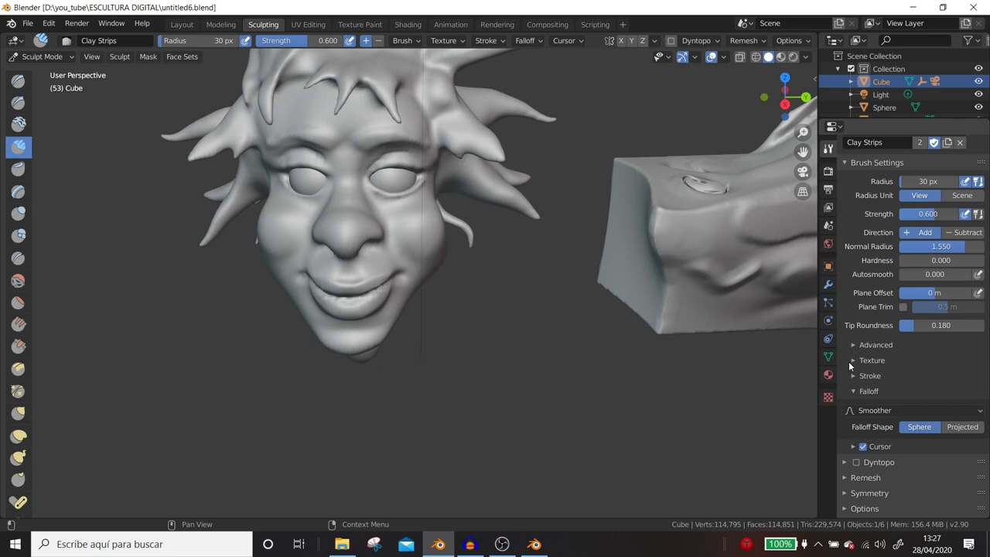
{"action": "scroll", "coordinate": [479, 263], "scroll_direction": "down", "scroll_amount": 2}
{"action": "middle_click_drag", "start_coordinate": [495, 262], "coordinate": [467, 258]}
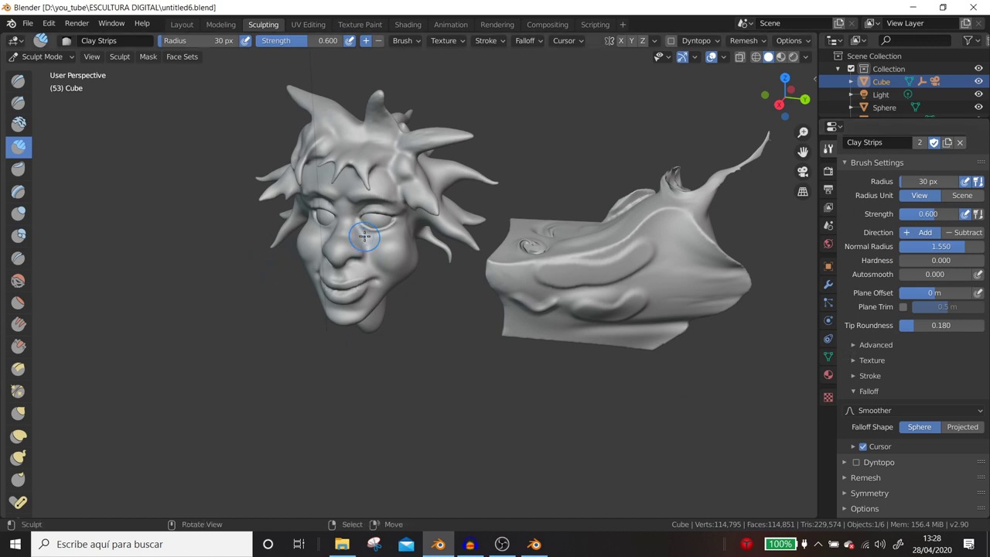
{"action": "middle_click_drag", "start_coordinate": [365, 236], "coordinate": [415, 214]}
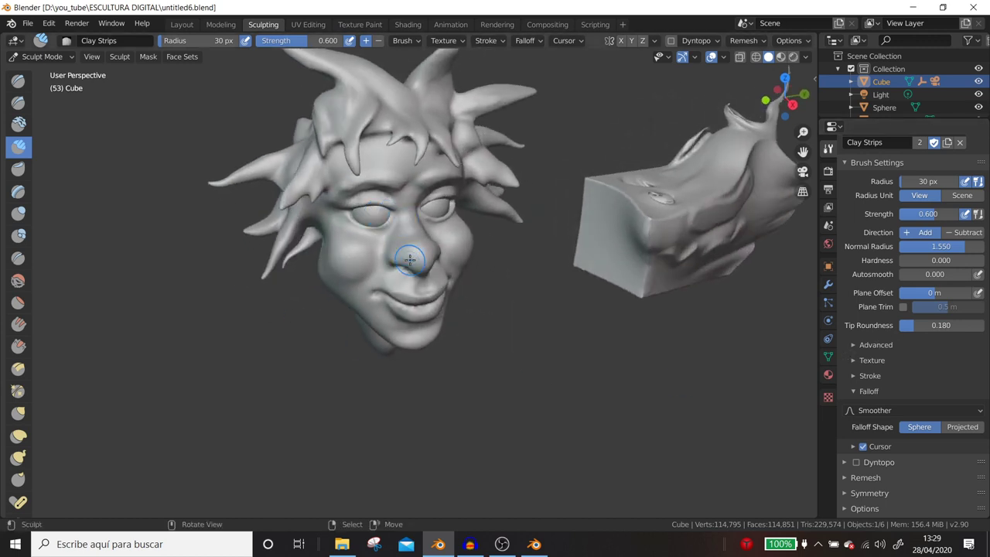
{"action": "middle_click_drag", "start_coordinate": [413, 261], "coordinate": [396, 272]}
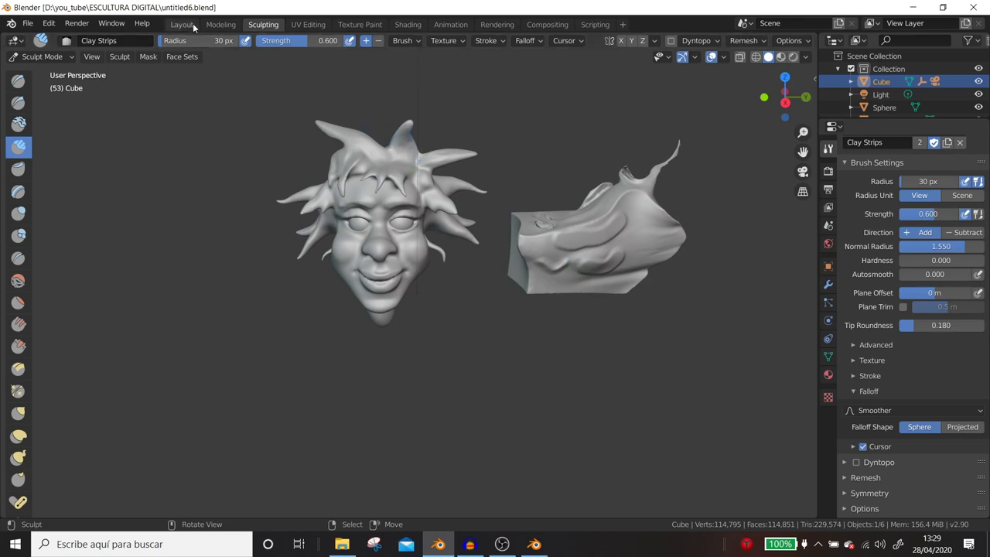
{"action": "left_click", "coordinate": [181, 24]}
{"action": "middle_click_drag", "start_coordinate": [394, 224], "coordinate": [429, 218]}
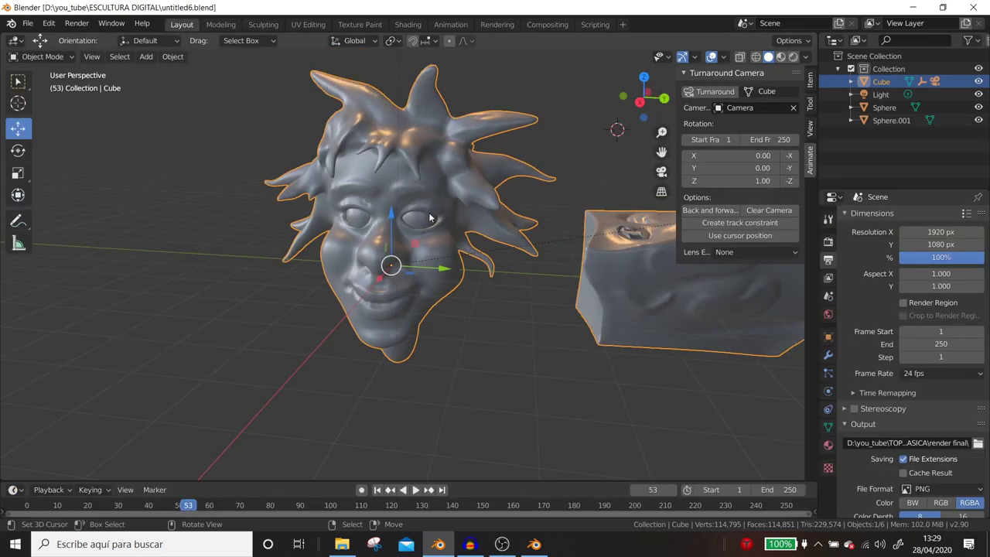
Put the Cube into Edit Mode and zoom in on its dense 113,831-vertex mesh.
{"action": "key", "text": "Tab"}
{"action": "scroll", "coordinate": [438, 250], "scroll_direction": "up", "scroll_amount": 3}
{"action": "mouse_move", "coordinate": [331, 204]}
{"action": "middle_mouse_down"}
{"action": "mouse_move", "coordinate": [553, 170]}
{"action": "mouse_move", "coordinate": [351, 220]}
{"action": "mouse_move", "coordinate": [447, 254]}
{"action": "middle_mouse_up"}
{"action": "scroll", "coordinate": [447, 255], "scroll_direction": "up", "scroll_amount": 2}
{"action": "scroll", "coordinate": [447, 255], "scroll_direction": "up", "scroll_amount": 2}
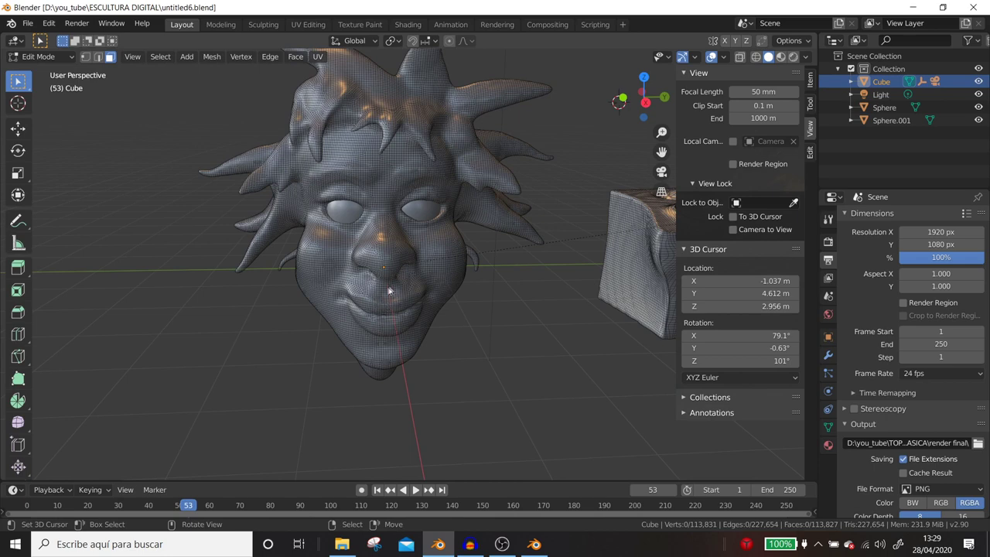
{"action": "middle_click_drag", "start_coordinate": [414, 272], "coordinate": [364, 286]}
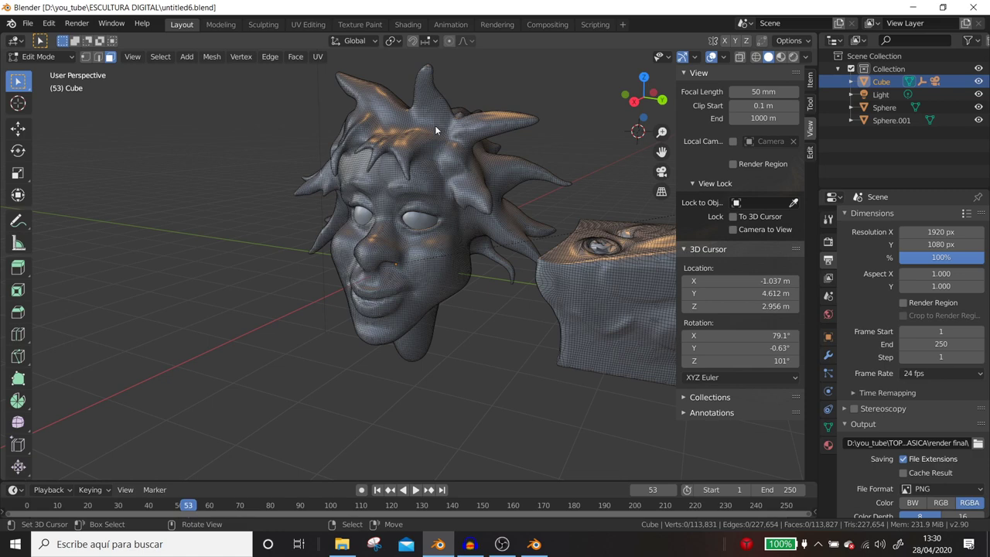
{"action": "mouse_move", "coordinate": [425, 193]}
{"action": "middle_mouse_down"}
{"action": "mouse_move", "coordinate": [387, 228]}
{"action": "mouse_move", "coordinate": [391, 209]}
{"action": "middle_mouse_up"}
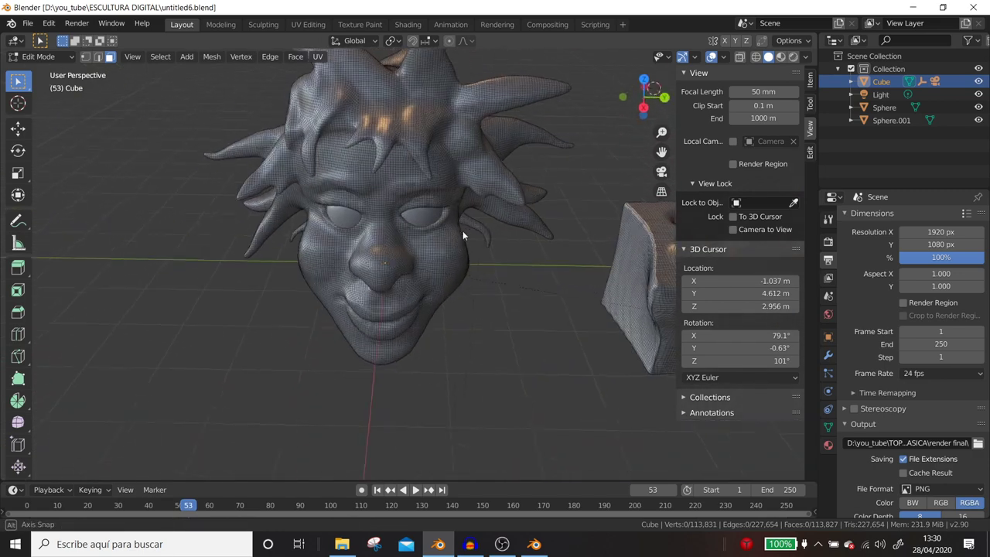